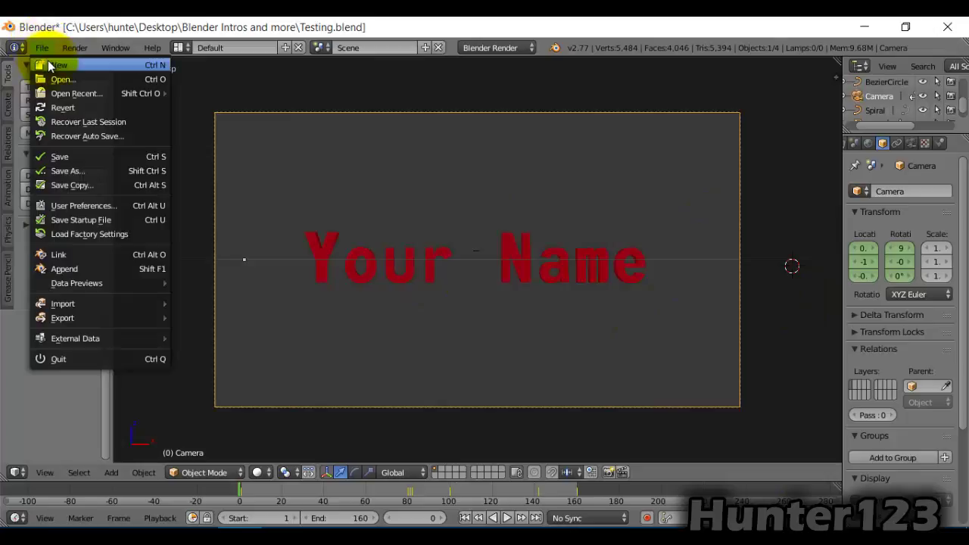
Step: Start a new scene by reloading the start-up file
click(47, 65)
click(48, 74)
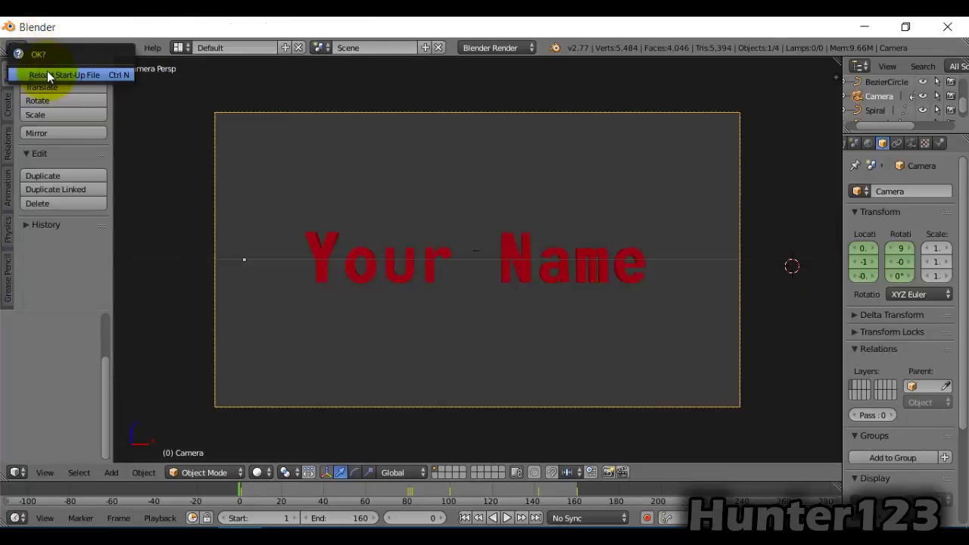
click(47, 74)
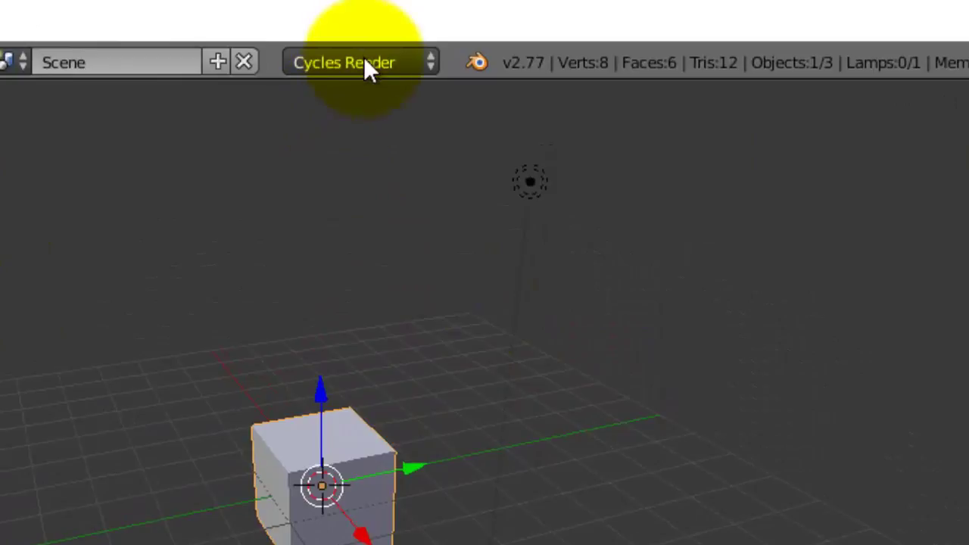
Step: Set the render engine to Blender Render
click(365, 64)
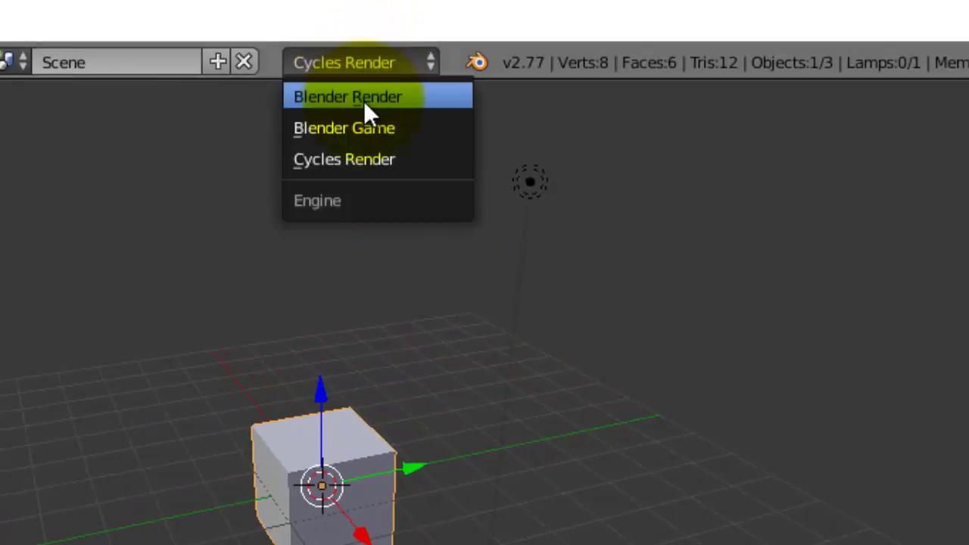
click(365, 97)
click(331, 64)
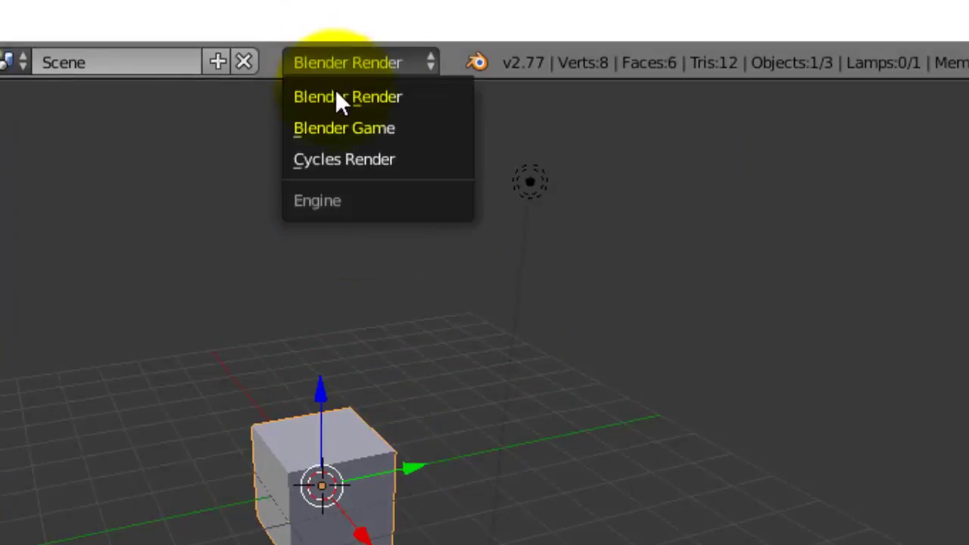
click(338, 99)
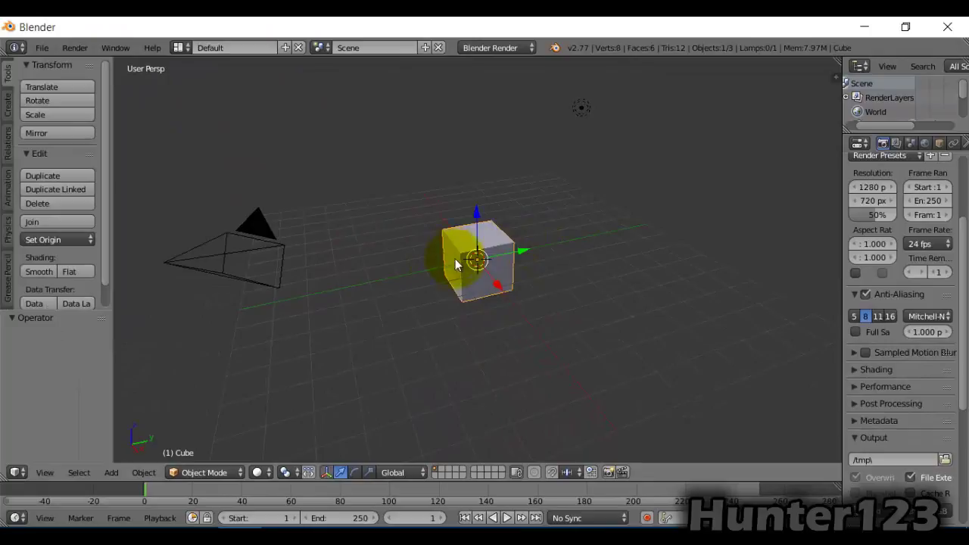
Step: Delete the default cube and the lamp, keeping only the camera in the scene
key(x)
click(500, 261)
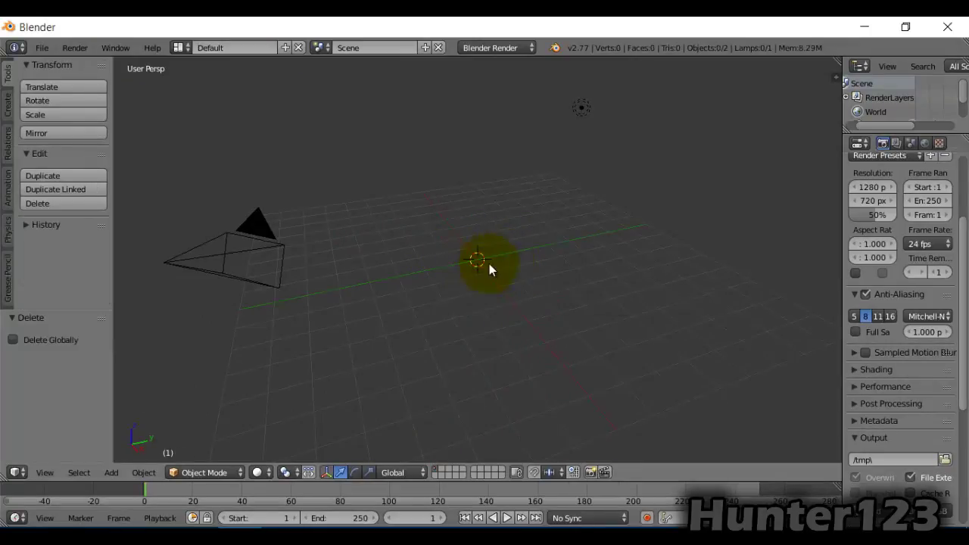
right_click(581, 111)
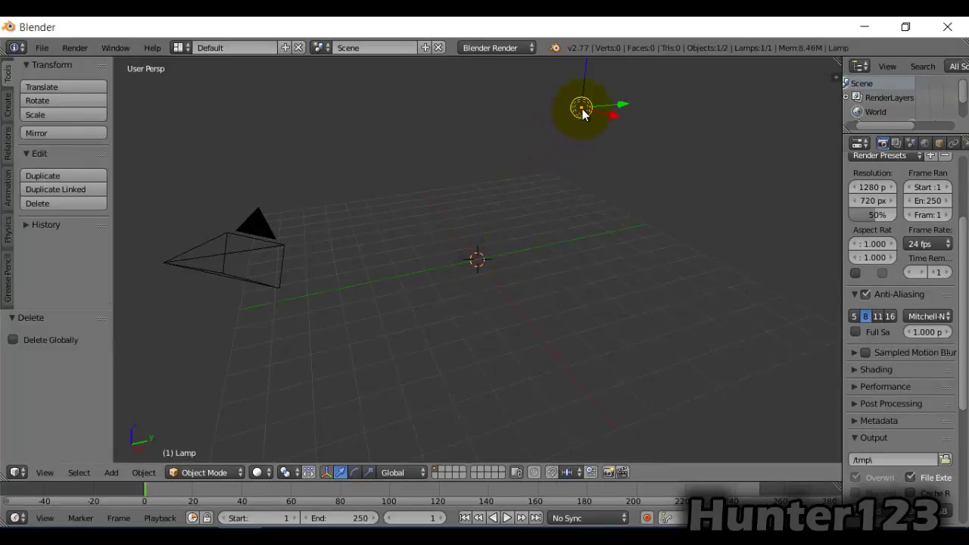
key(x)
click(581, 111)
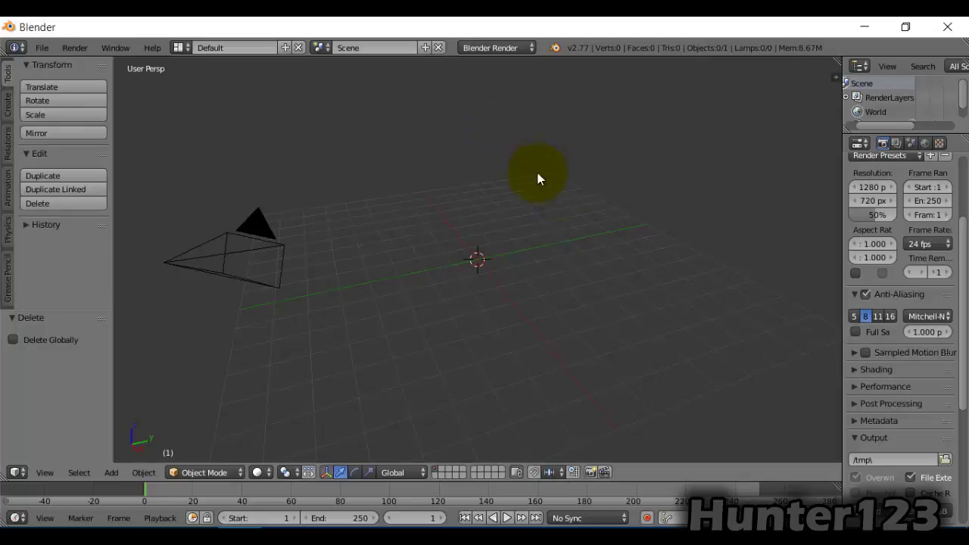
Step: Set the render output file format to Xvid and its encoding format to MPEG-4
scroll(897, 227, up, 3)
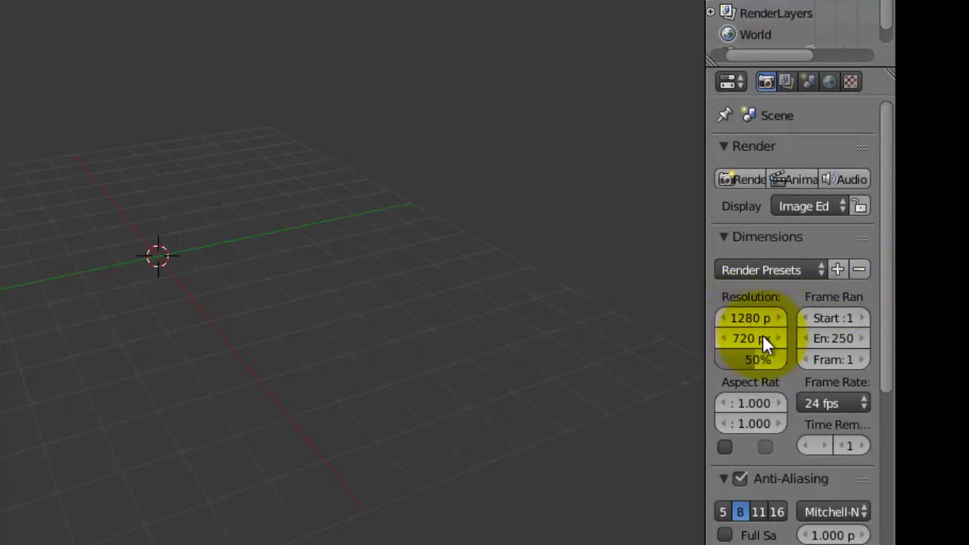
scroll(815, 439, down, 8)
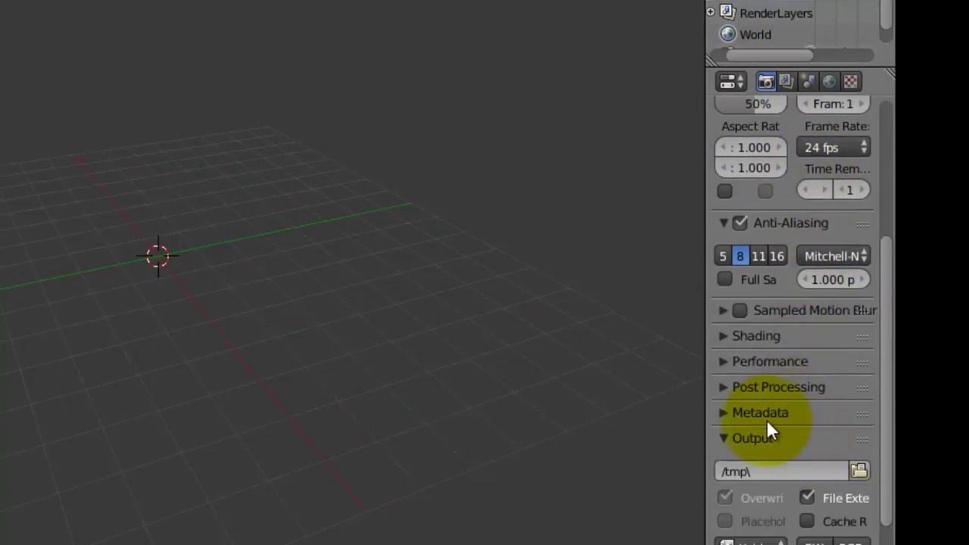
click(750, 542)
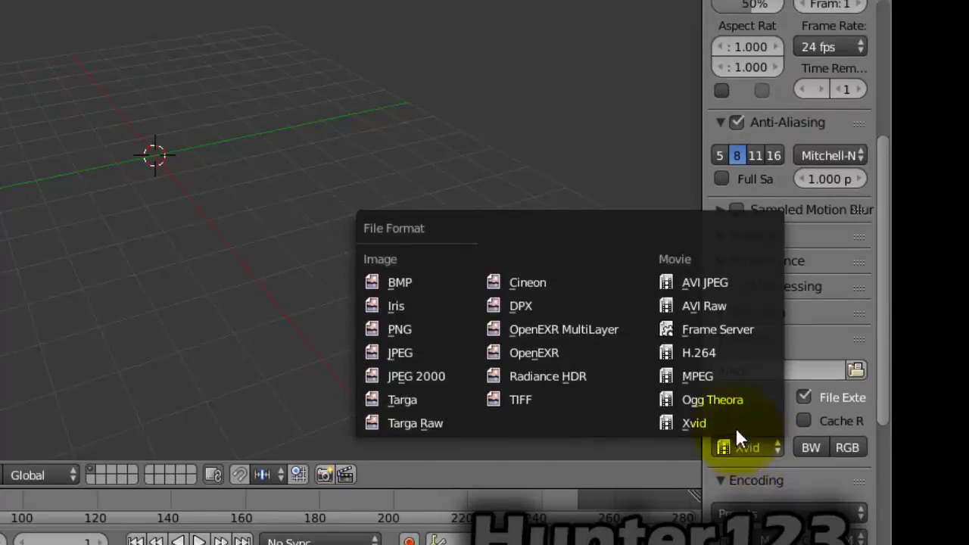
click(733, 423)
scroll(746, 440, down, 3)
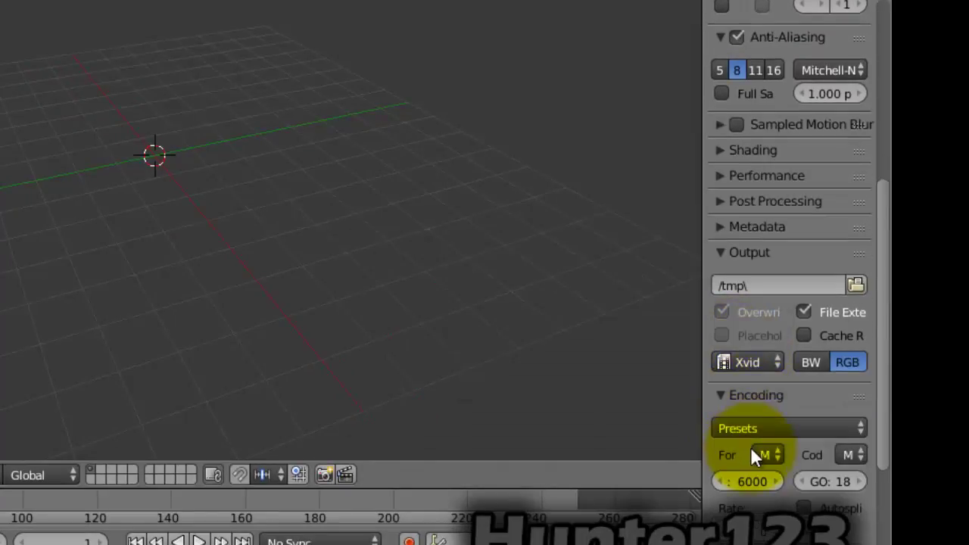
click(771, 456)
click(734, 405)
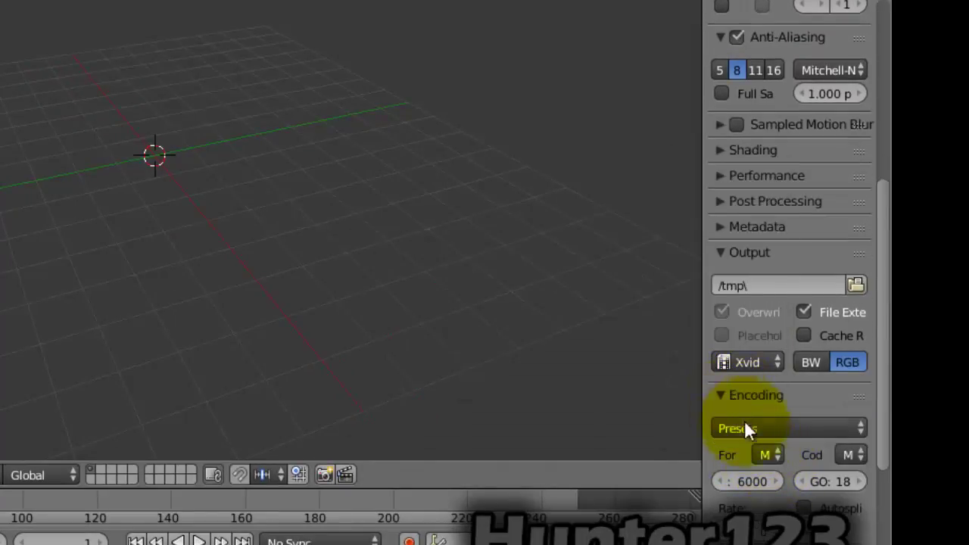
click(768, 454)
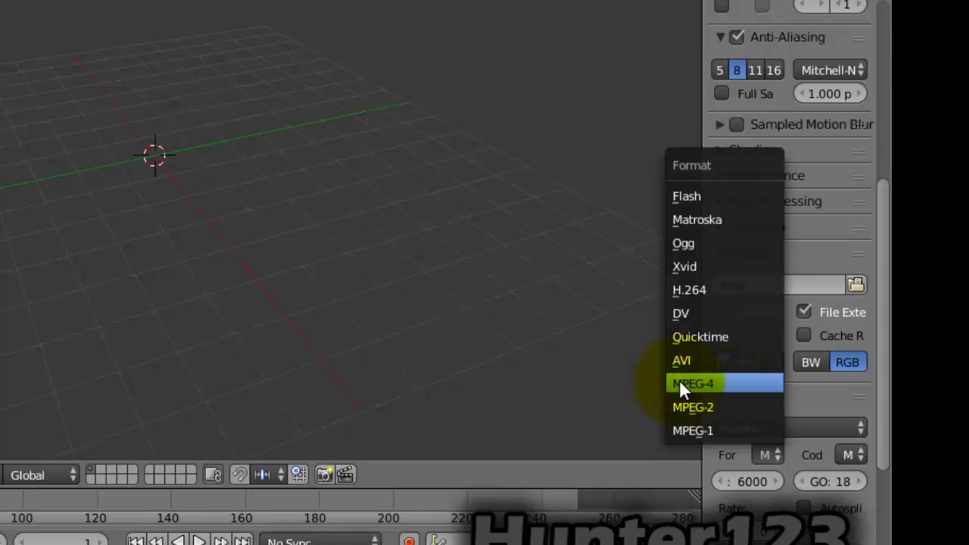
click(703, 384)
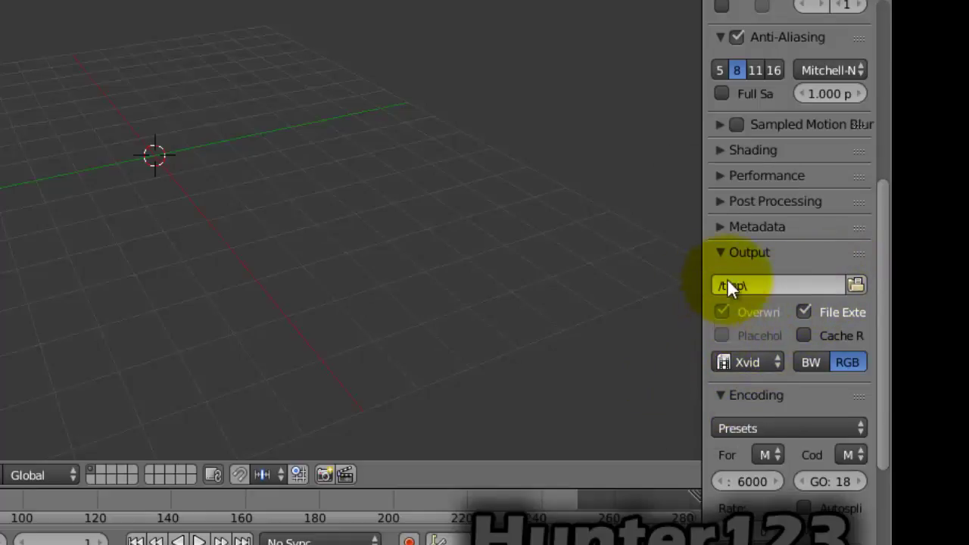
Step: Set the render output folder to the Desktop
click(855, 285)
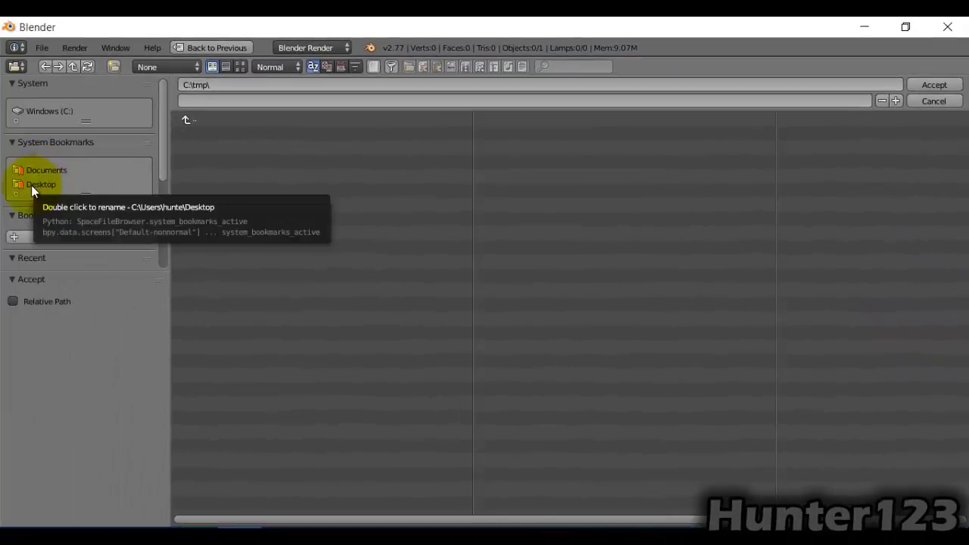
click(31, 184)
click(935, 84)
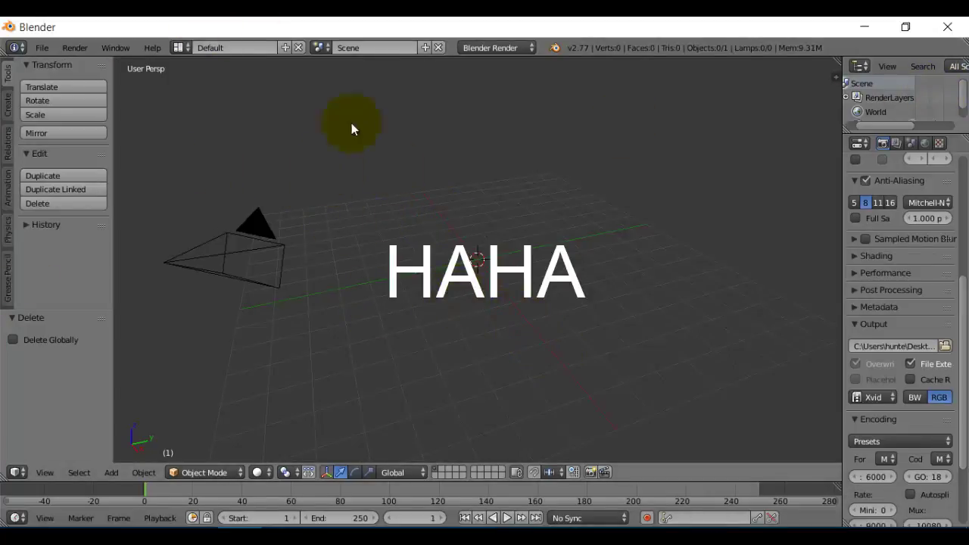
Step: Check in the user preferences whether the Add Curve: Extra Objects add-on is enabled, and close the preferences
click(43, 47)
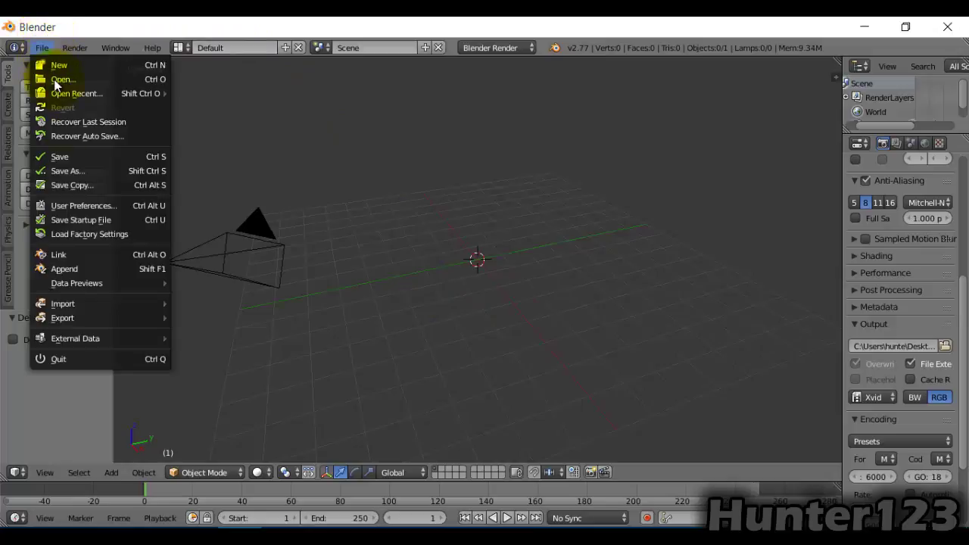
click(89, 206)
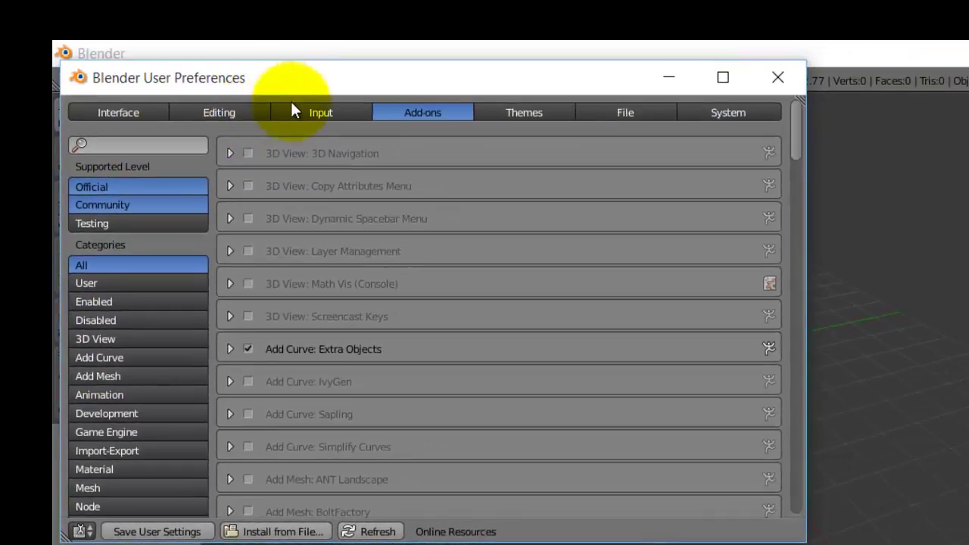
click(291, 101)
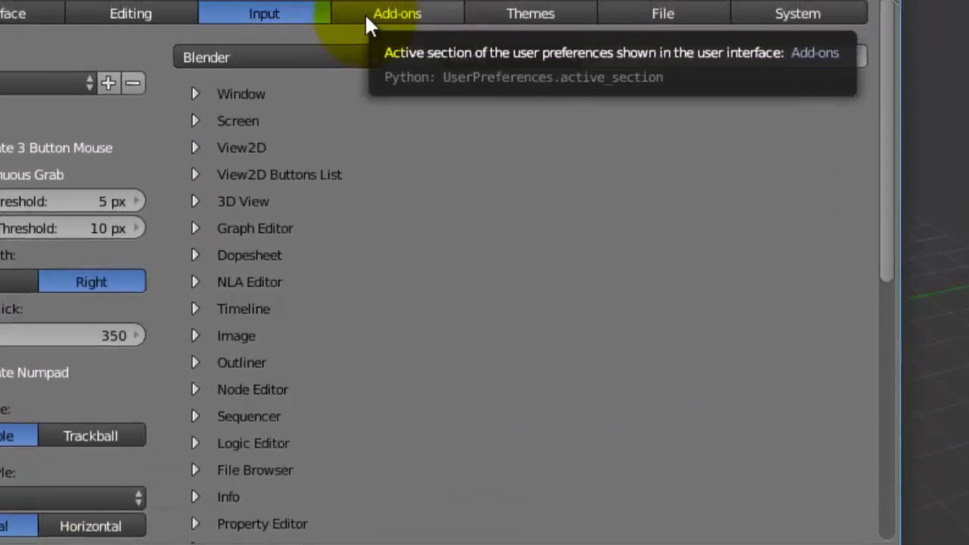
click(366, 16)
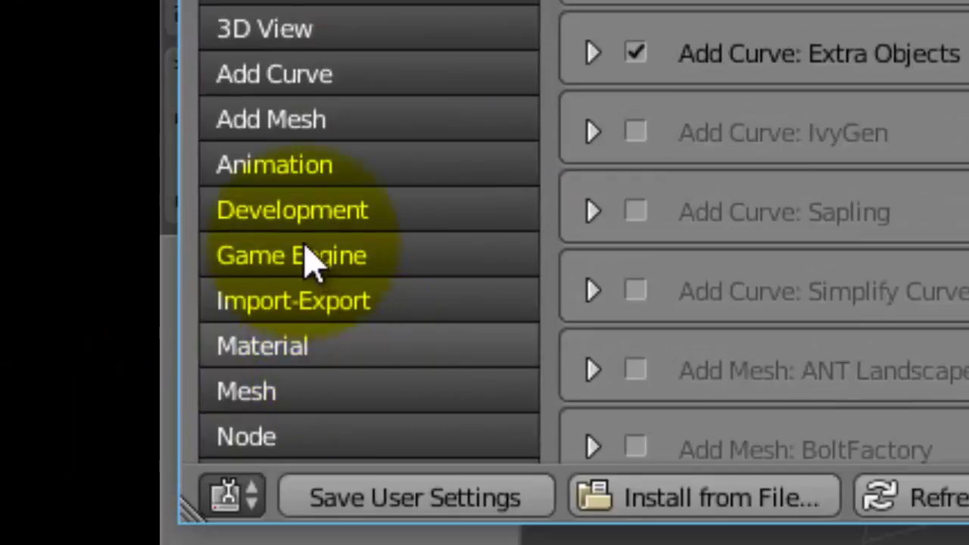
click(317, 76)
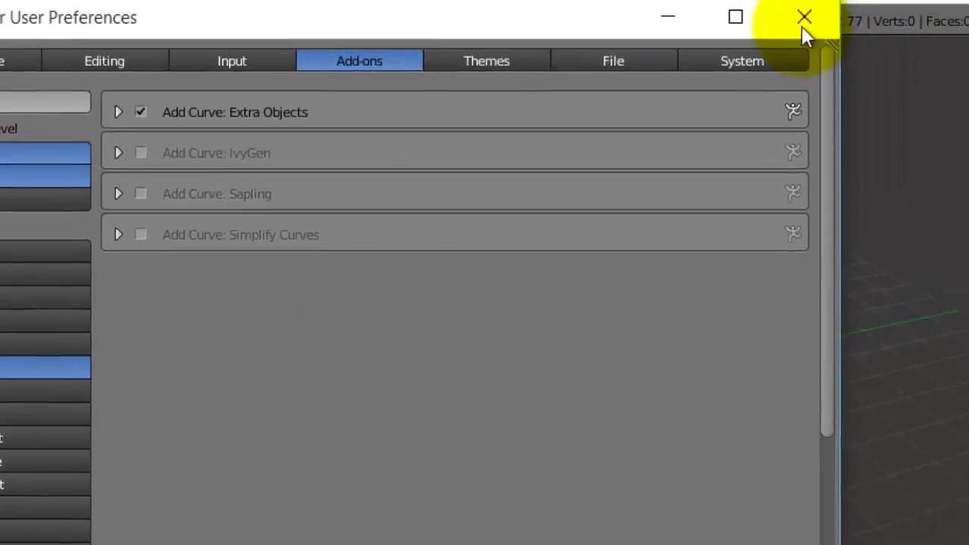
click(801, 32)
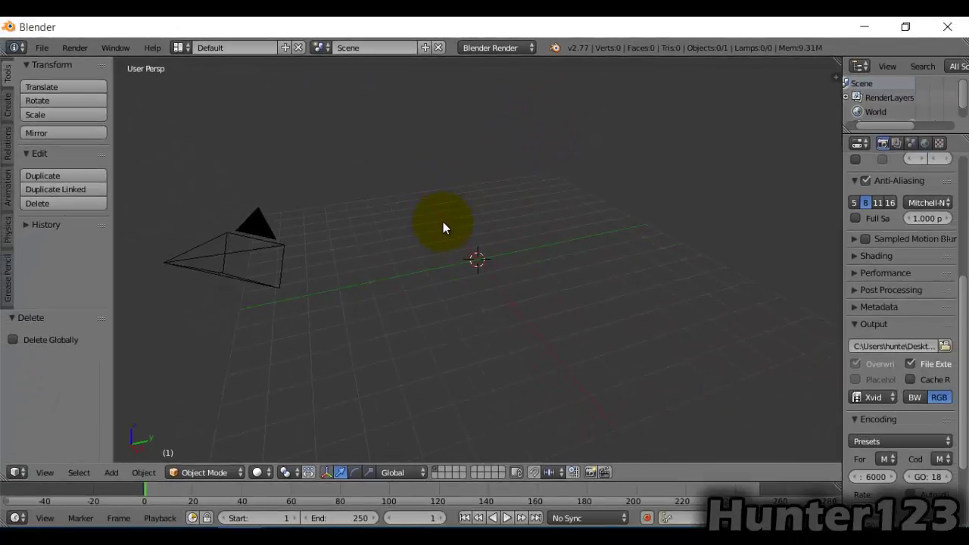
Step: Align the camera to the front view and look at the scene through the camera
key(KP_1)
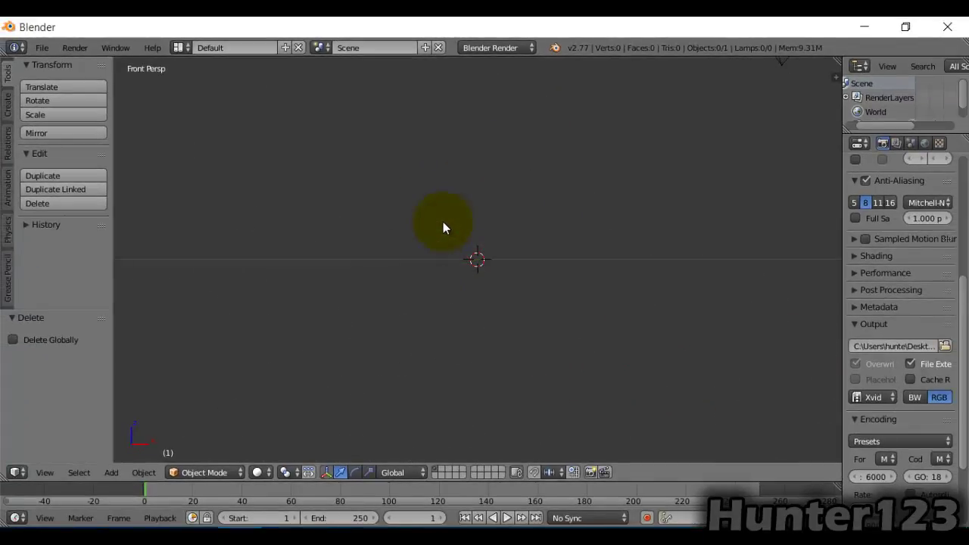
key(ctrl+alt+KP_0)
middle_drag(425, 221, 161, 274)
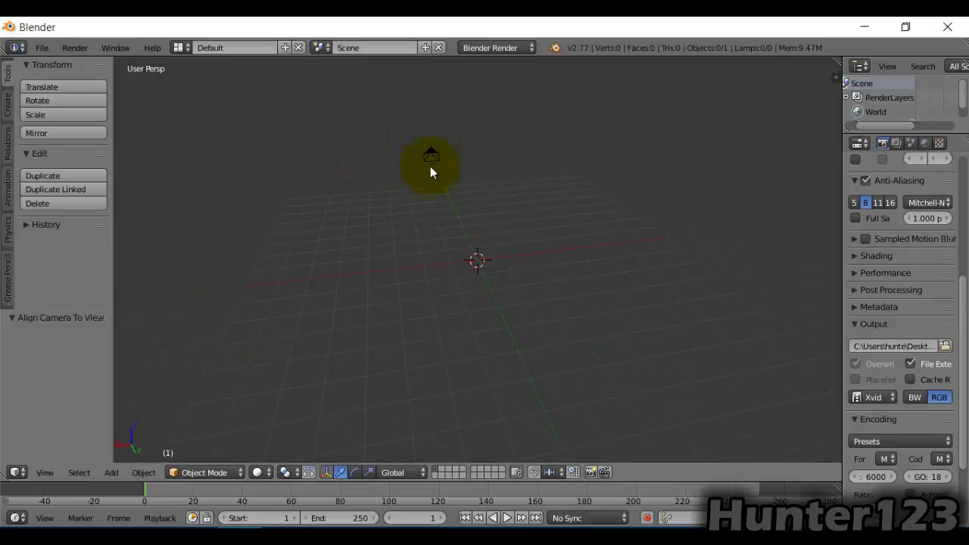
middle_drag(541, 264, 550, 230)
key(KP_1)
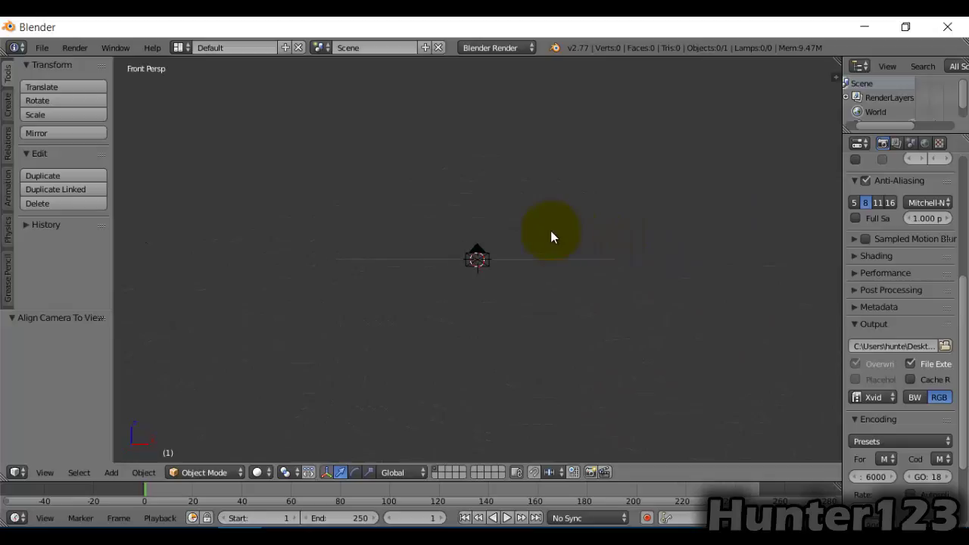
key(KP_0)
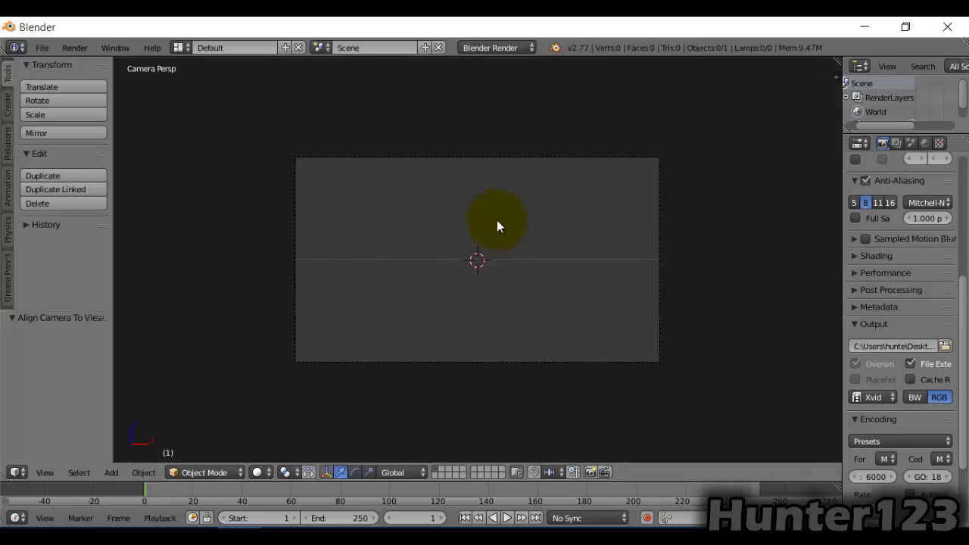
ctrl+middle_drag(497, 220, 351, 356)
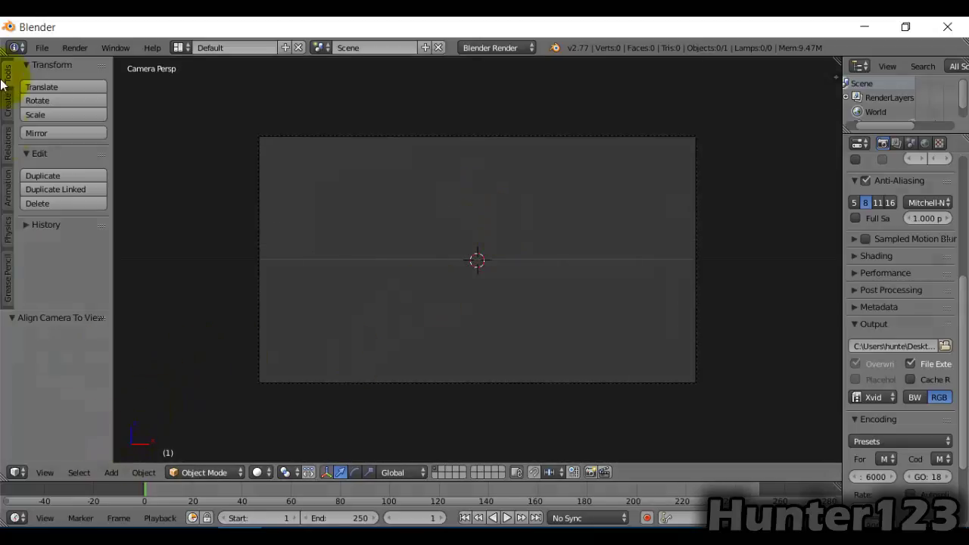
Step: Add a text object at the scene origin
click(9, 106)
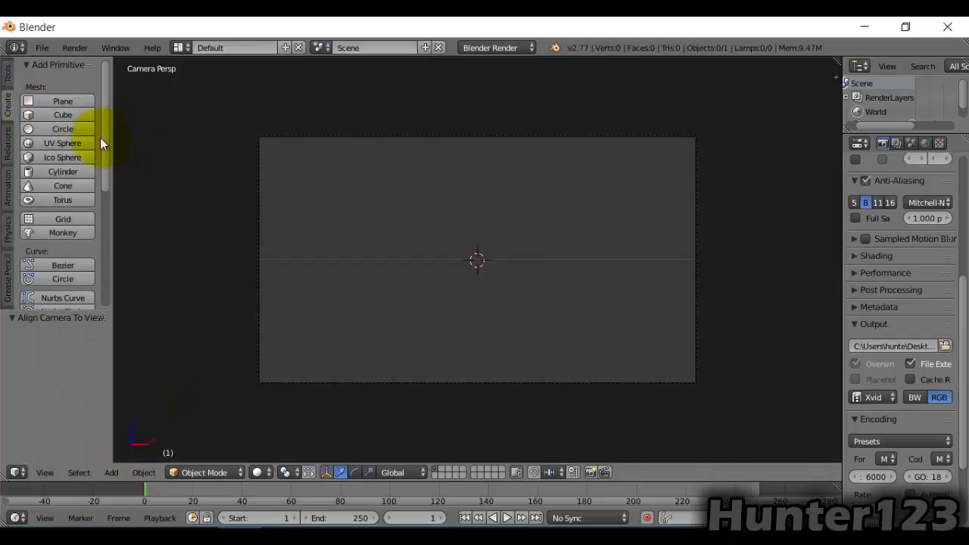
drag(104, 162, 95, 261)
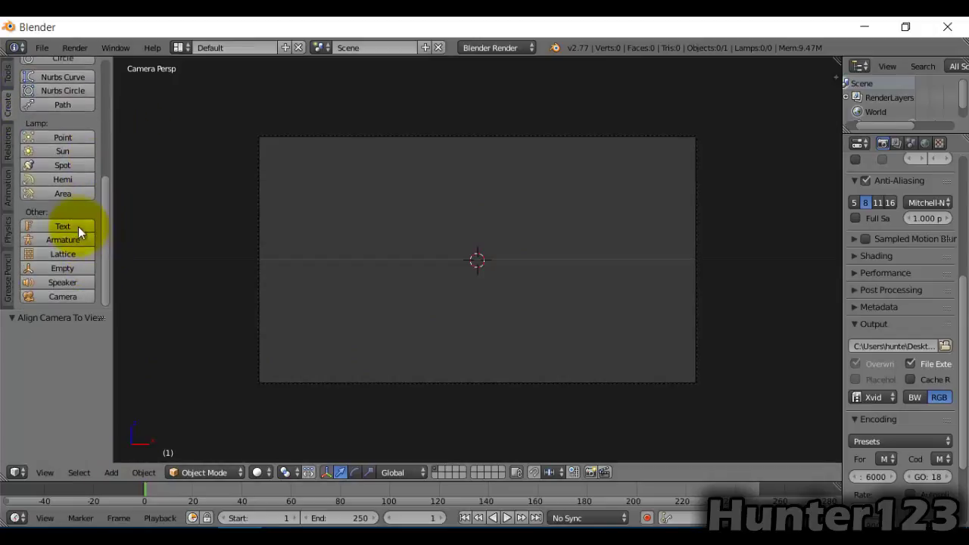
click(6, 75)
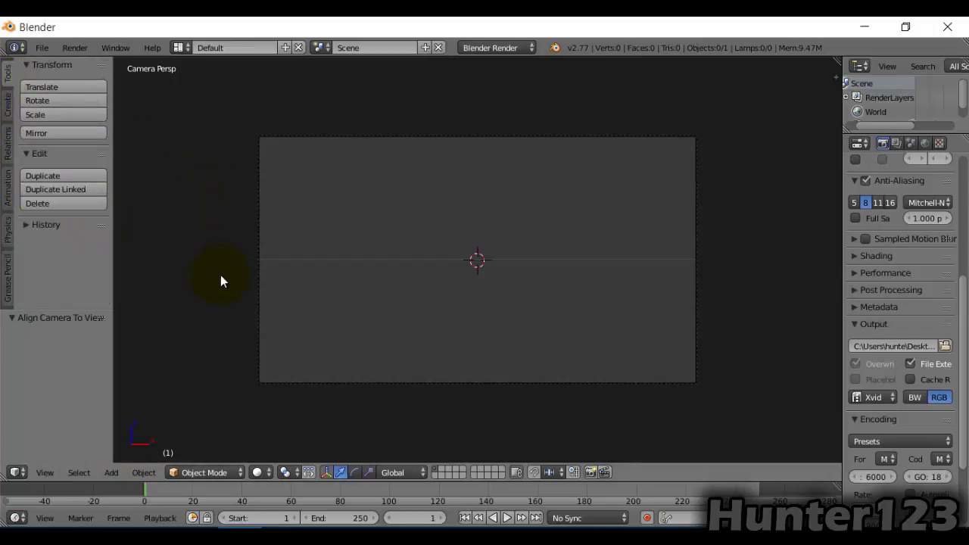
key(shift+a)
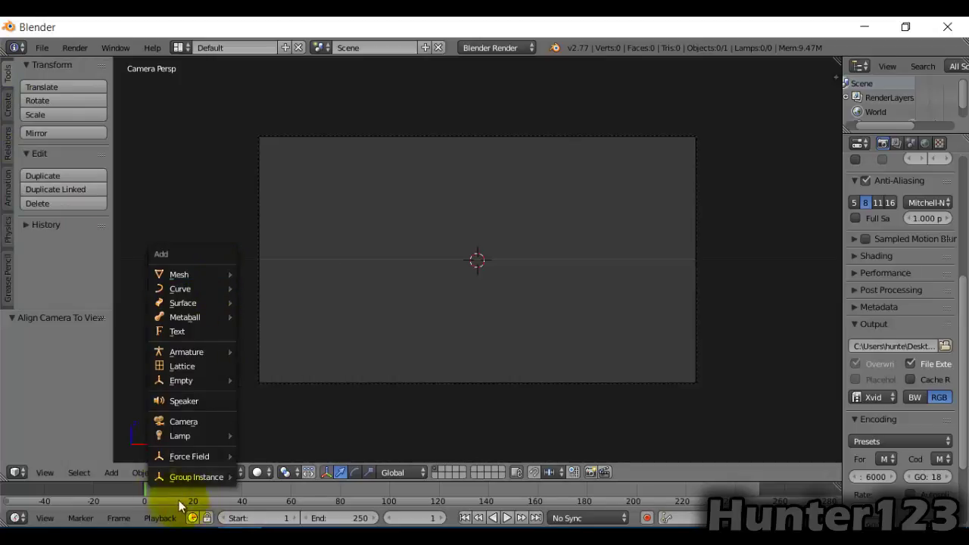
click(111, 472)
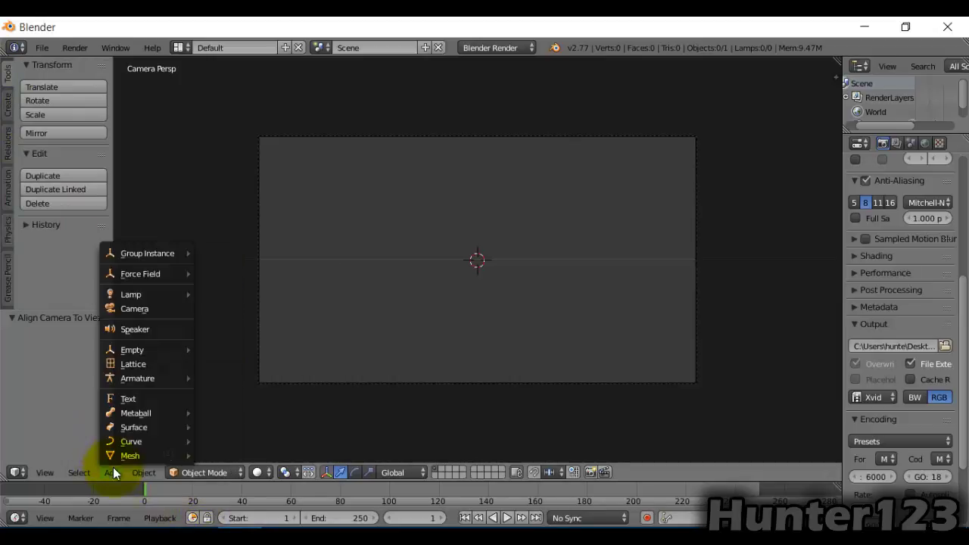
click(123, 411)
Step: Set the text object's paragraph alignment to Center in its font settings
scroll(931, 143, right, 3)
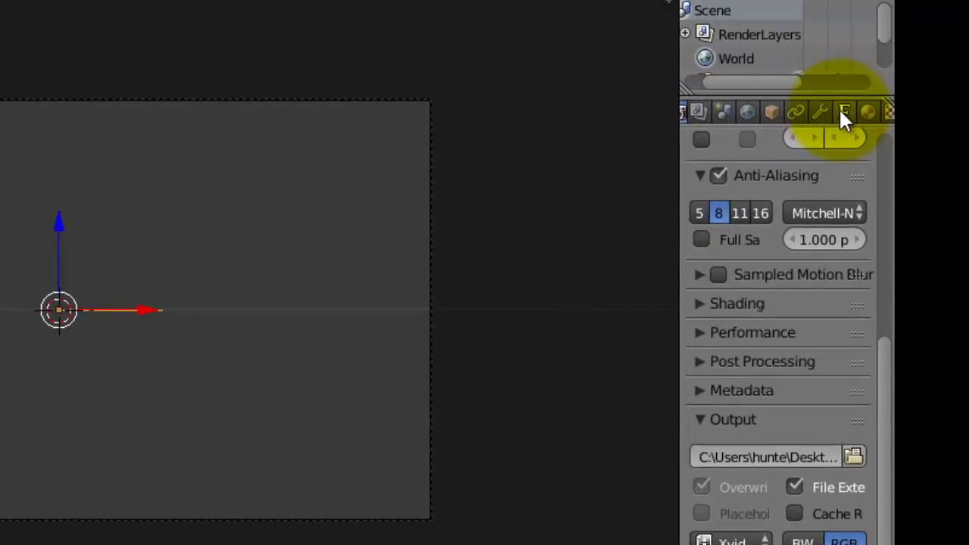
click(842, 112)
scroll(762, 418, down, 12)
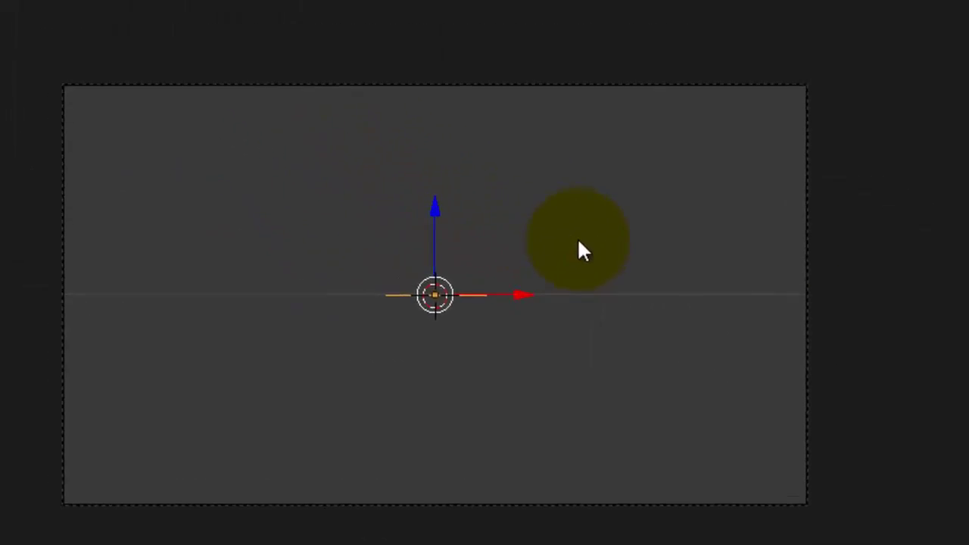
Step: Rotate the text object 90 degrees about the X axis so it stands upright facing the camera
text(r)
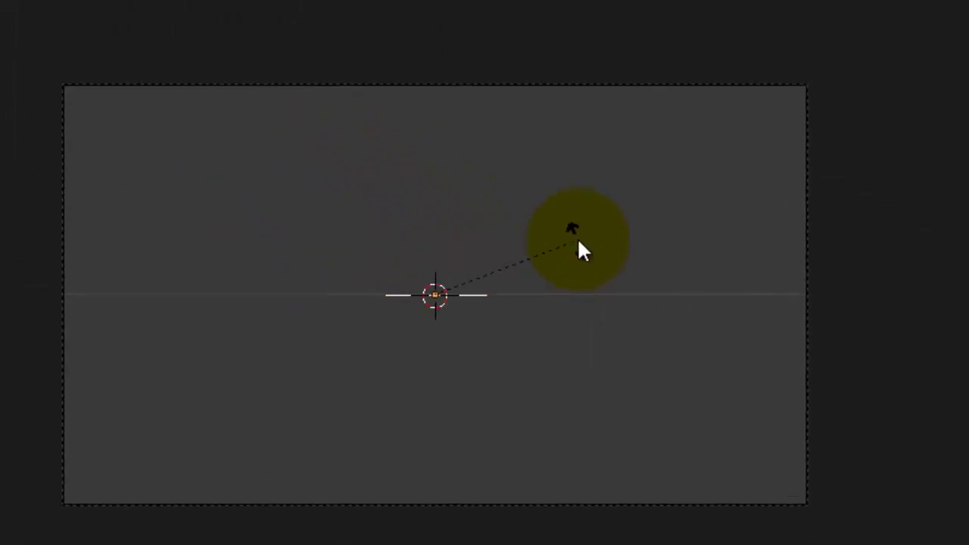
text(x90)
key(Return)
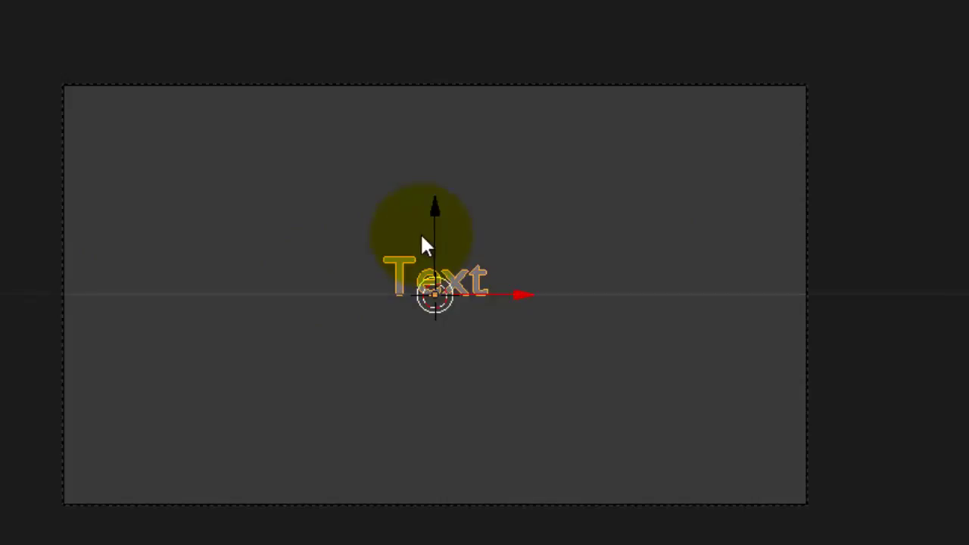
Step: Scale the text up to a little over three times its size and move it about 0.957 units down along Z
key(s)
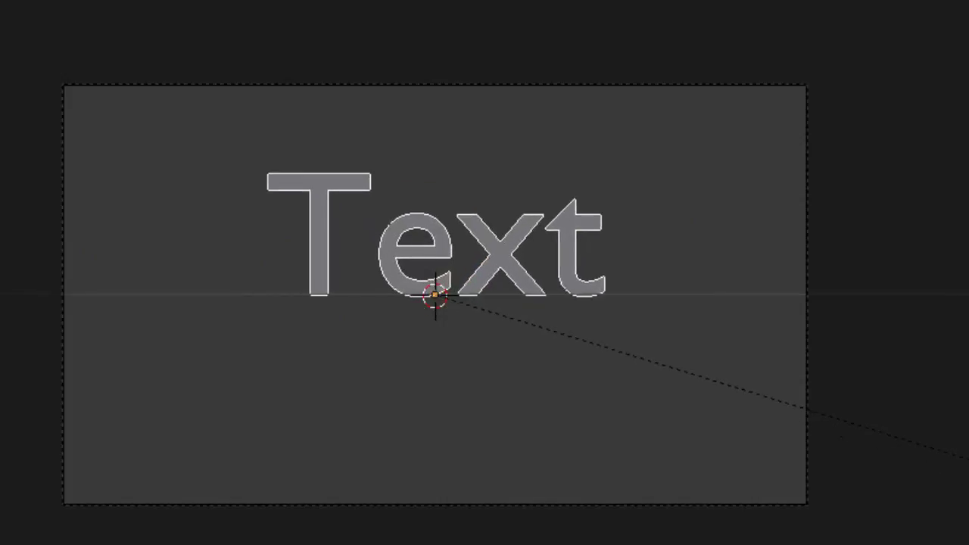
key(Return)
key(g)
key(z)
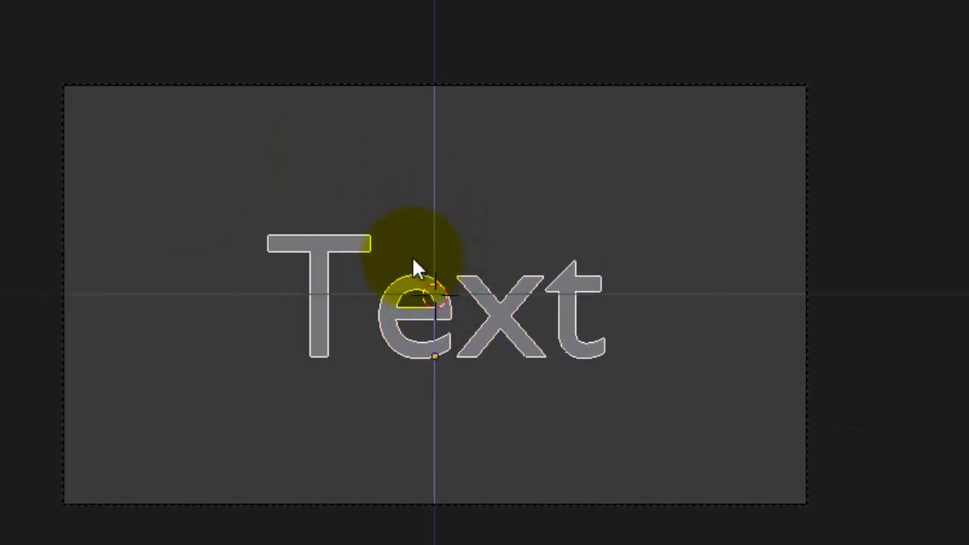
key(Return)
Step: Load a heavier TTF font file from disk as the text object's regular font
middle_drag(679, 315, 579, 264)
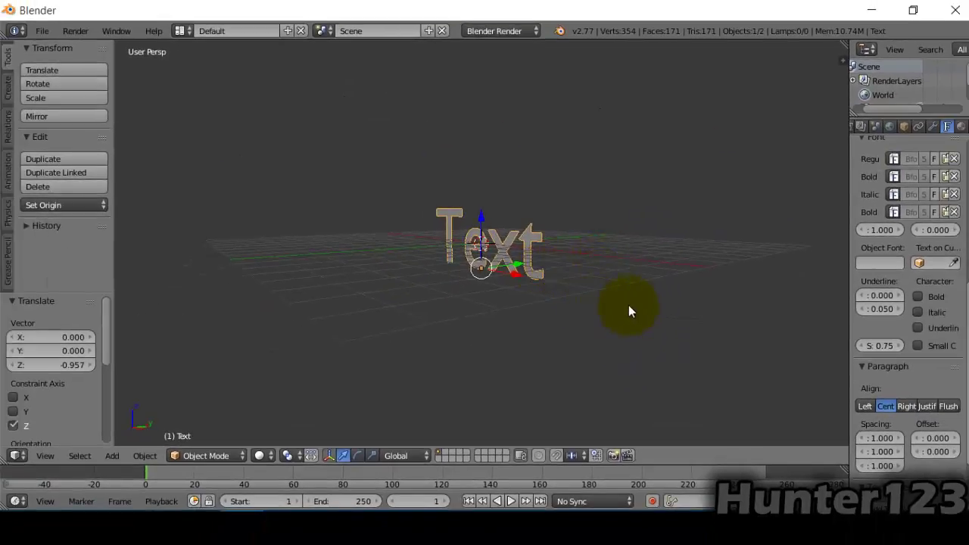
middle_drag(629, 305, 612, 281)
scroll(931, 197, up, 6)
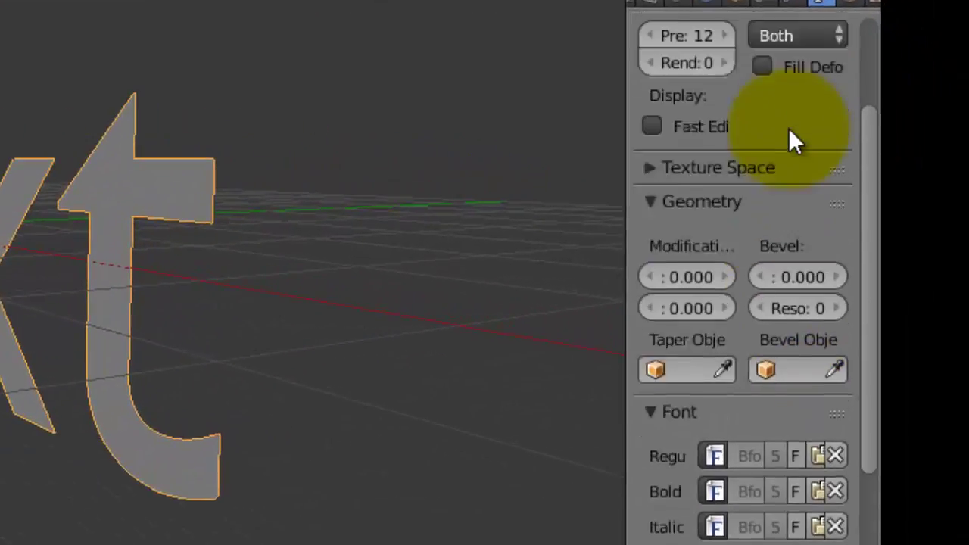
scroll(789, 128, up, 2)
click(819, 512)
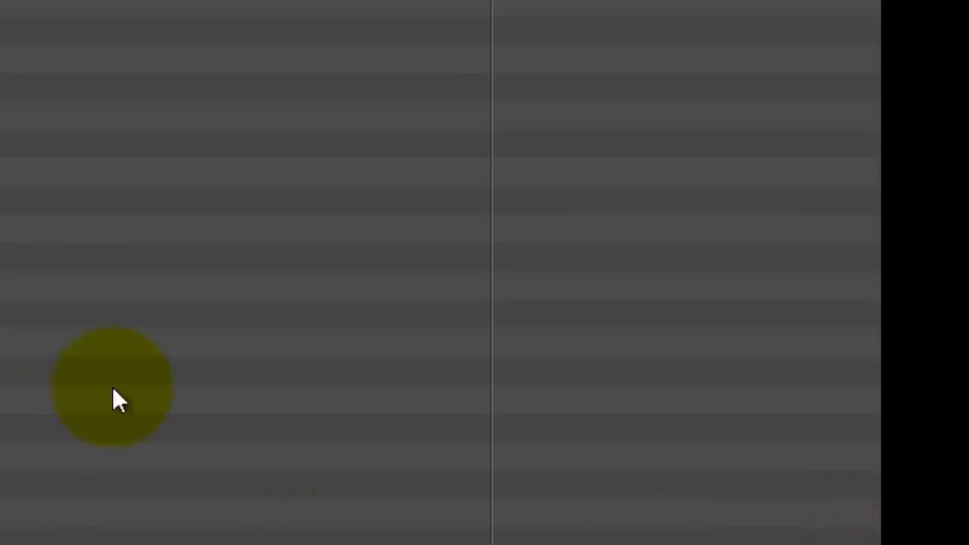
key(Escape)
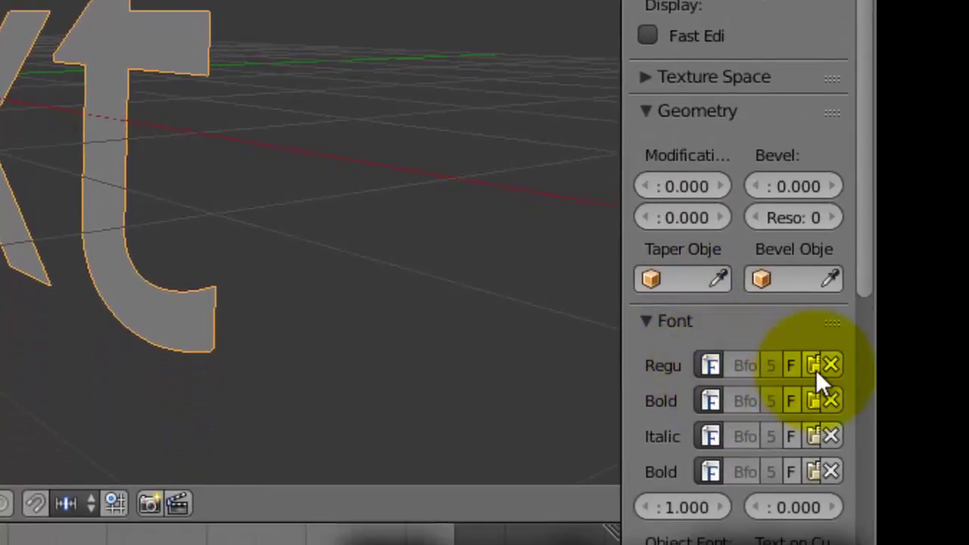
click(813, 365)
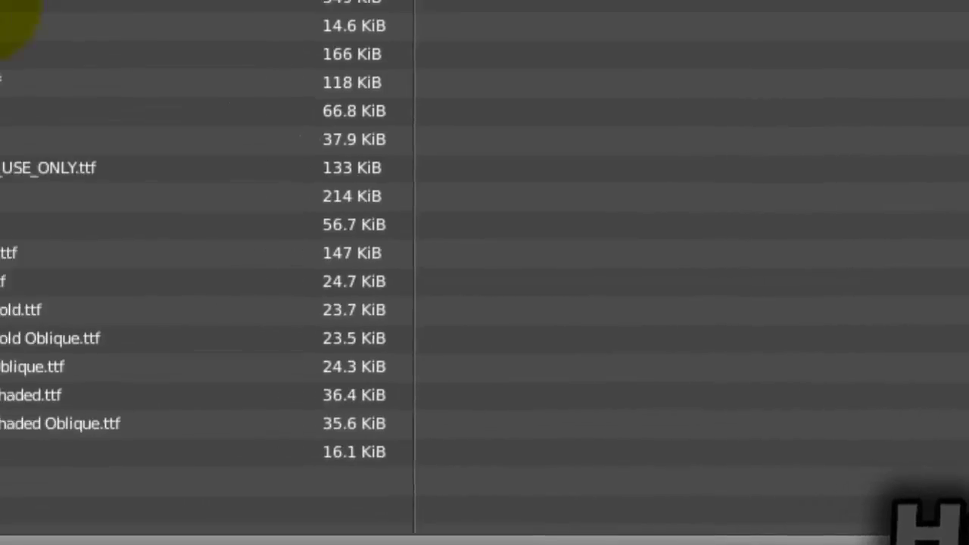
double_click(261, 266)
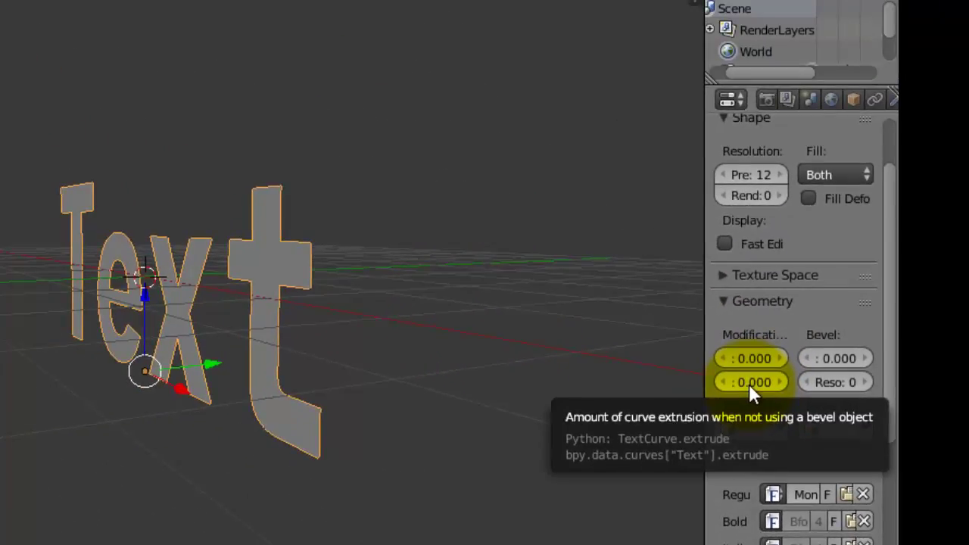
Step: Set the text's extrusion to 0.075 to give it depth, and return to the camera view
drag(748, 384, 839, 410)
middle_drag(378, 368, 492, 325)
middle_drag(700, 321, 474, 318)
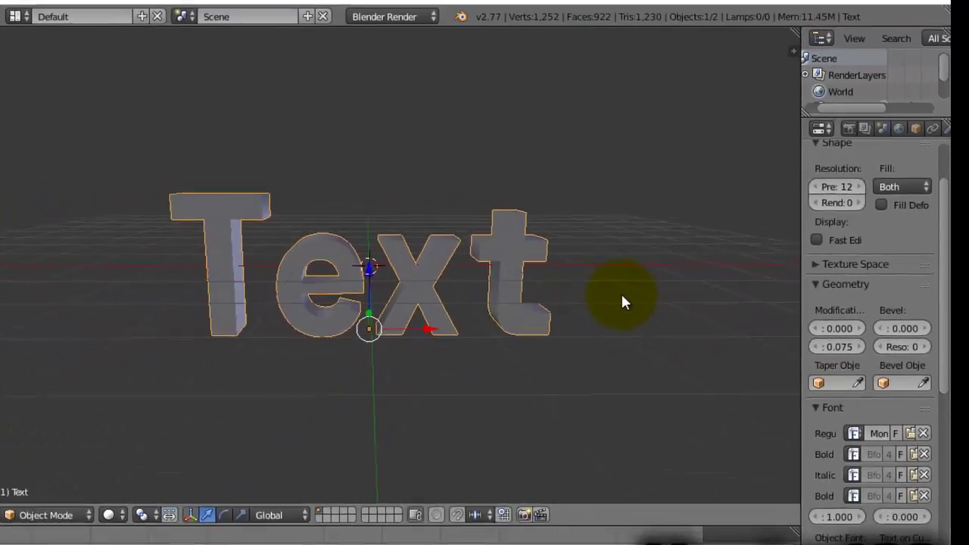
key(KP_0)
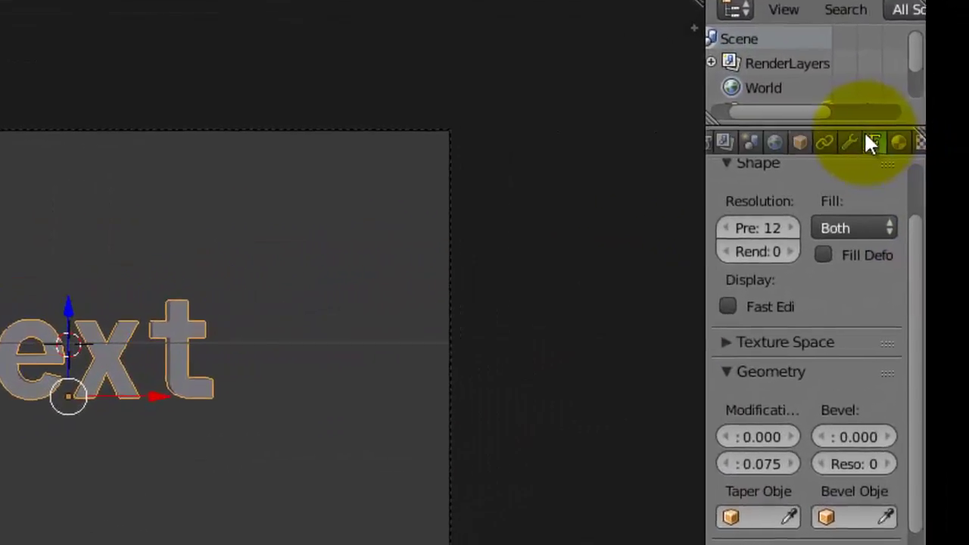
Step: Increase the text's letter spacing in its paragraph settings so the characters stand clearly apart
click(958, 142)
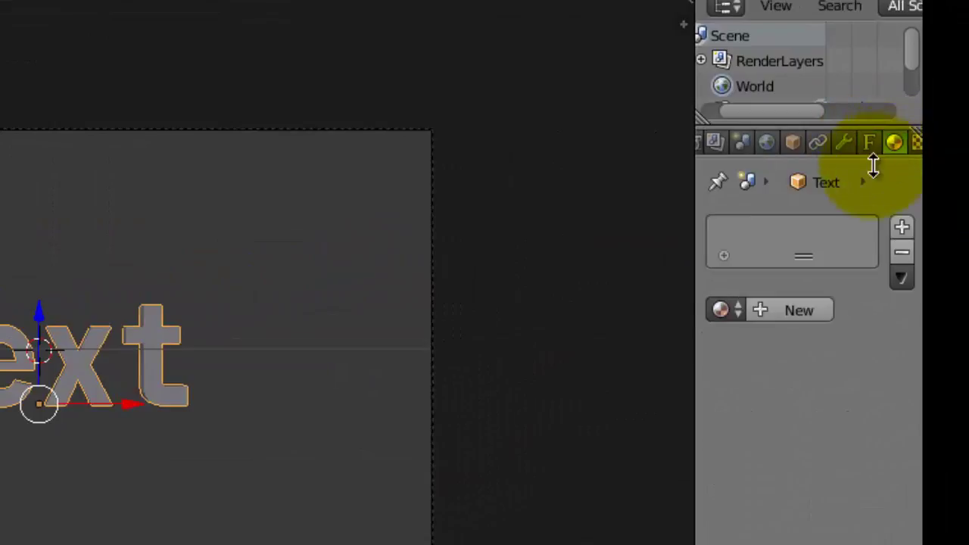
click(794, 143)
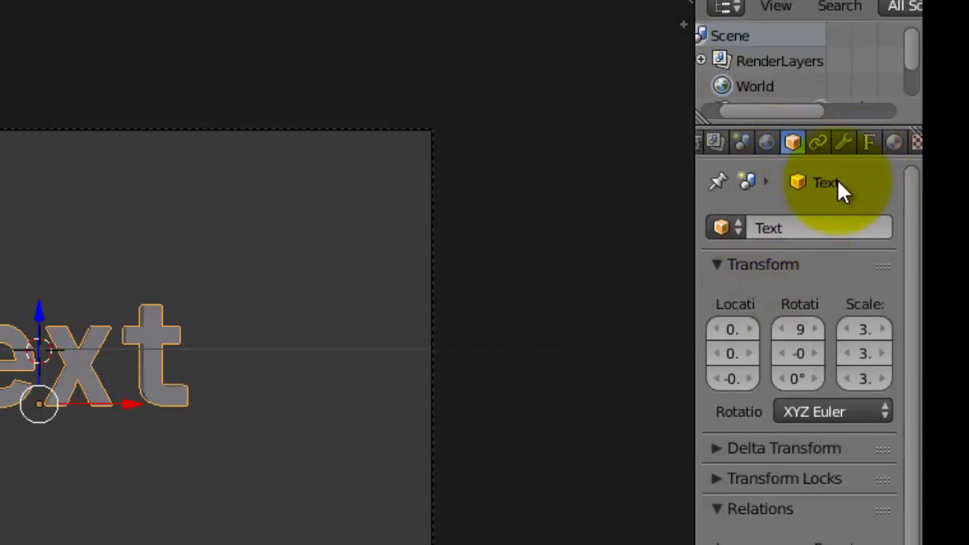
click(867, 144)
scroll(800, 367, down, 15)
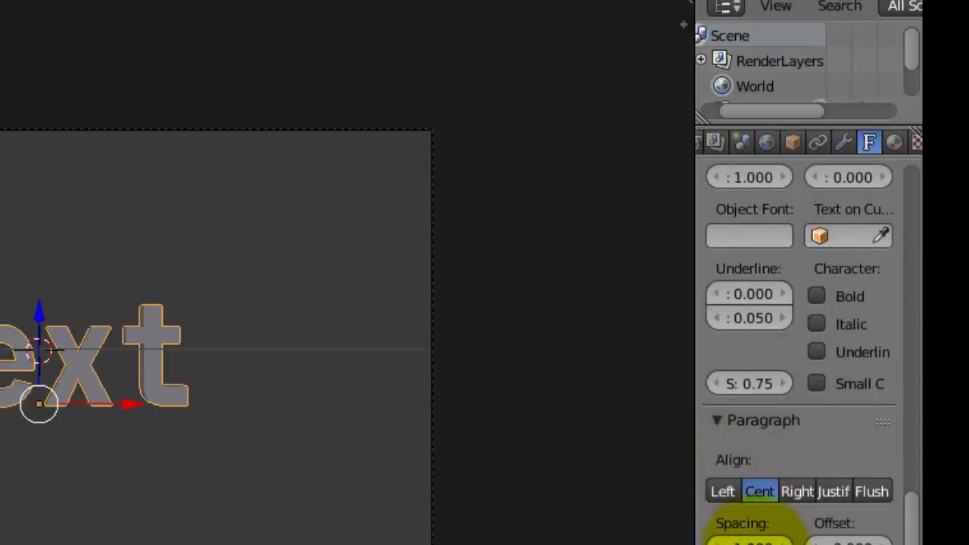
click(784, 542)
click(784, 542)
click(784, 542)
click(784, 542)
click(785, 542)
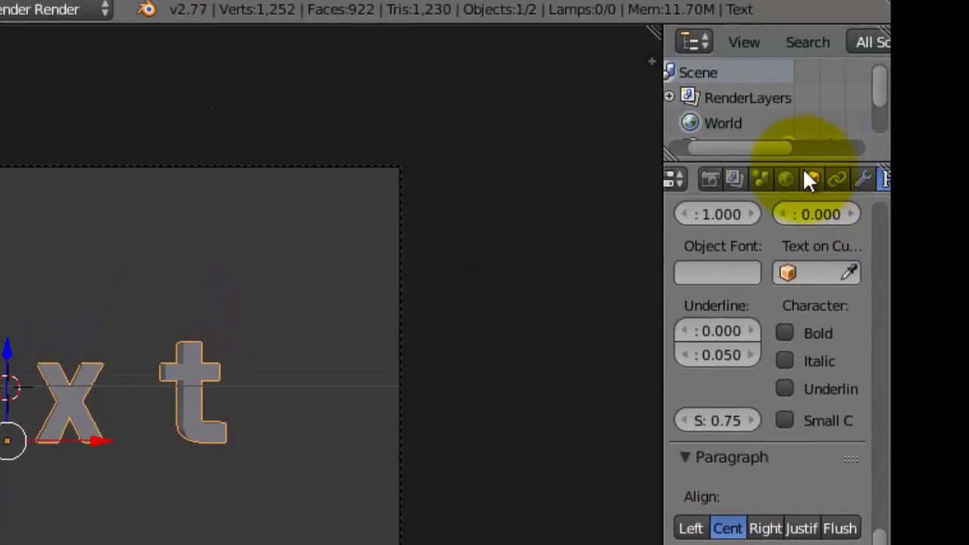
Step: Add a new material to the text and set its diffuse color to a saturated red
scroll(804, 171, down, 3)
scroll(804, 171, up, 3)
scroll(803, 171, down, 3)
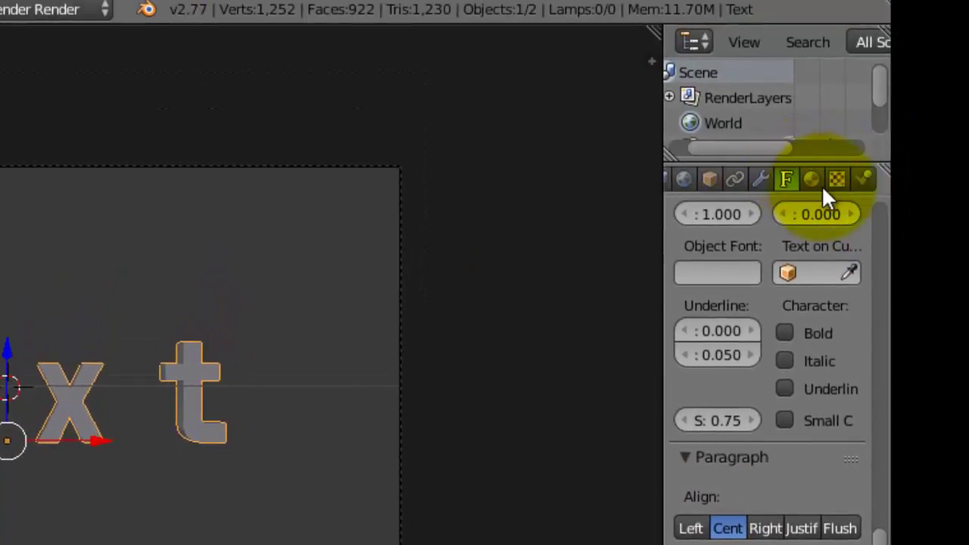
scroll(822, 185, down, 1)
click(791, 180)
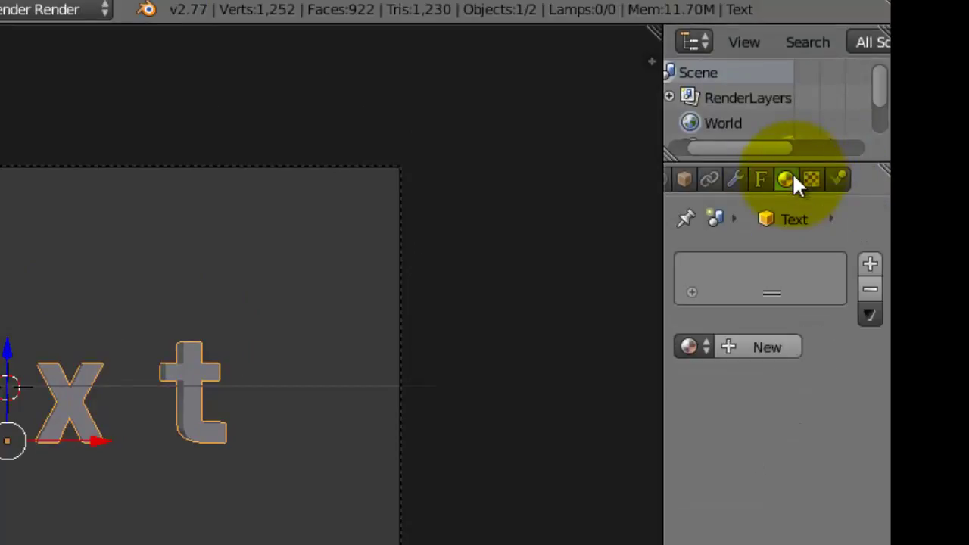
click(746, 347)
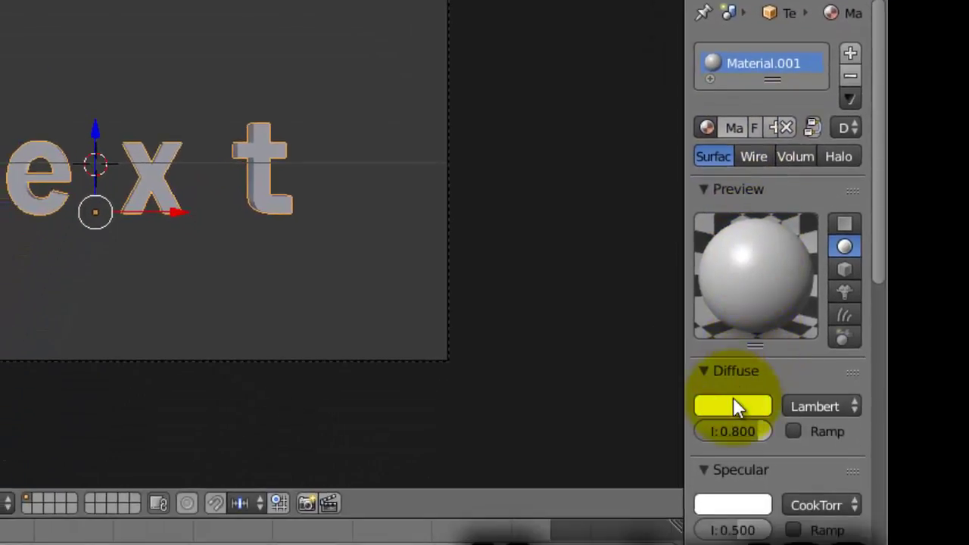
click(731, 401)
click(655, 170)
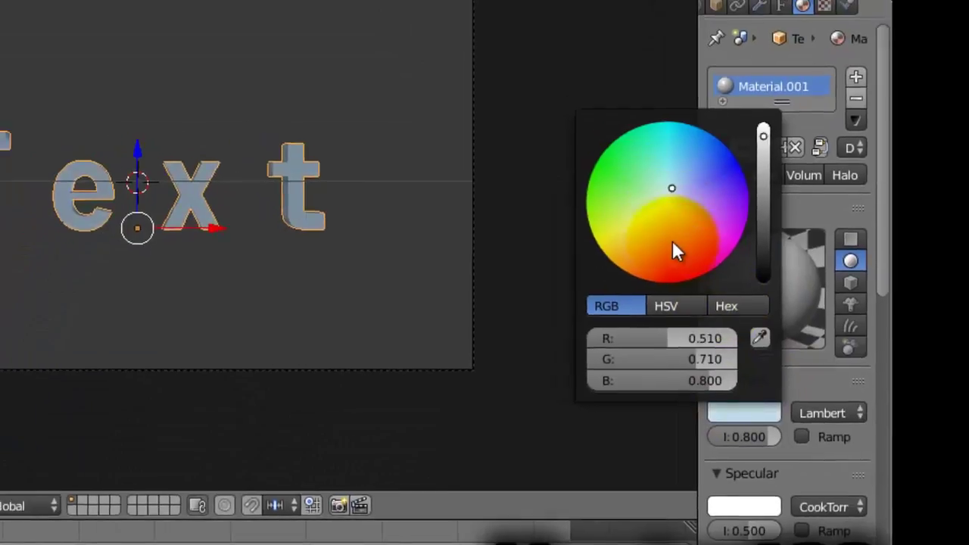
drag(676, 252, 685, 341)
middle_drag(264, 247, 258, 194)
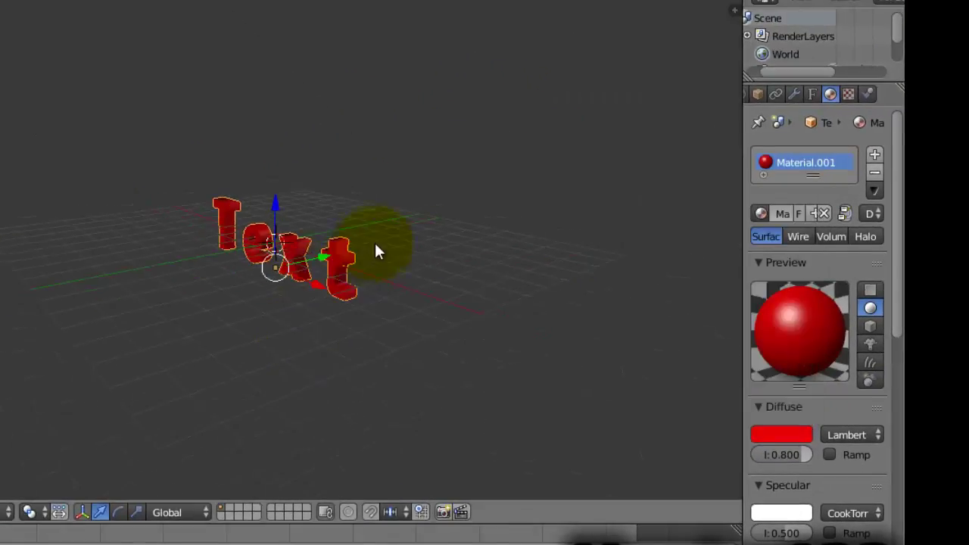
middle_drag(374, 252, 491, 231)
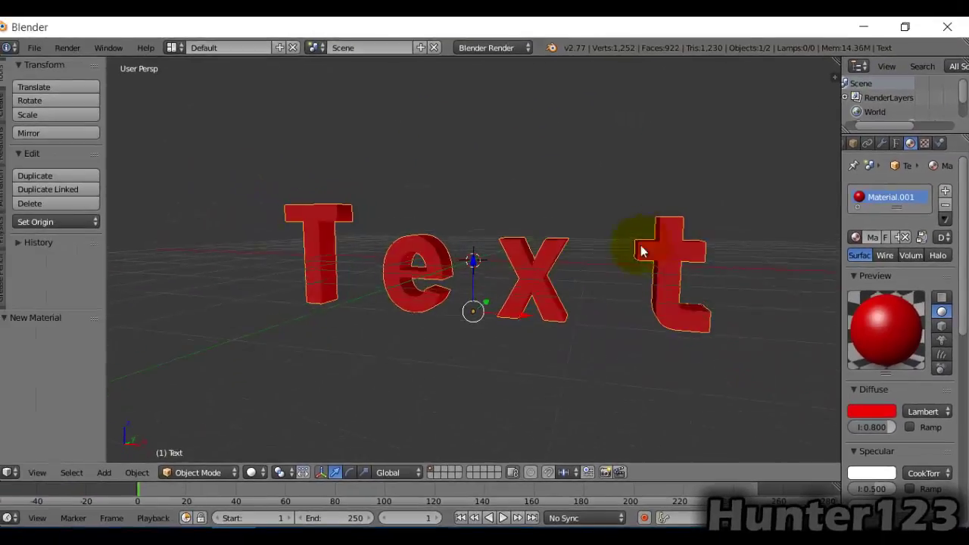
middle_drag(640, 251, 666, 265)
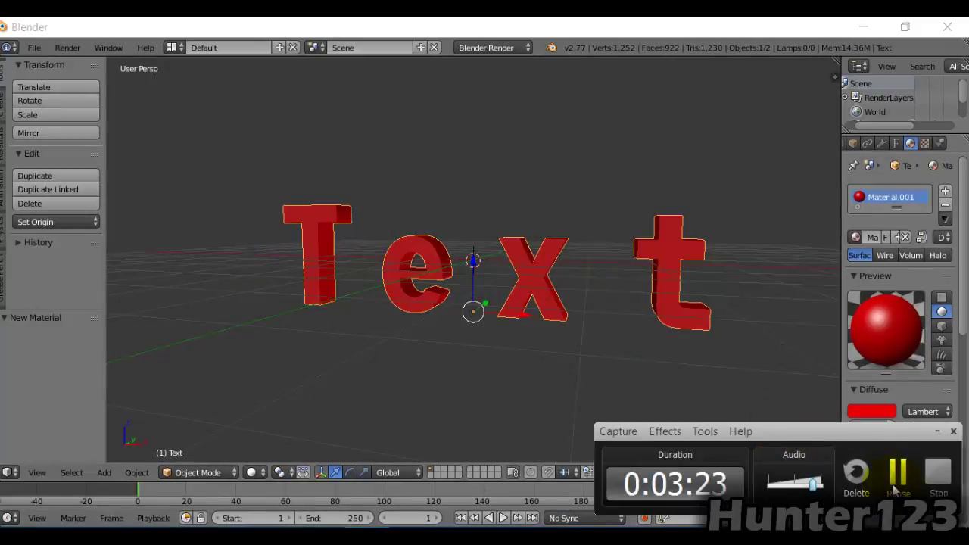
click(893, 488)
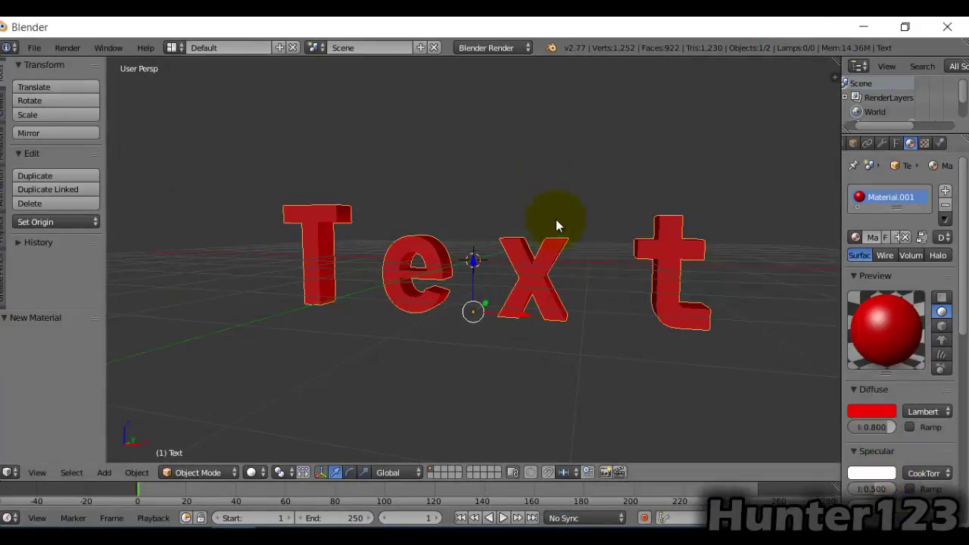
middle_drag(500, 266, 457, 304)
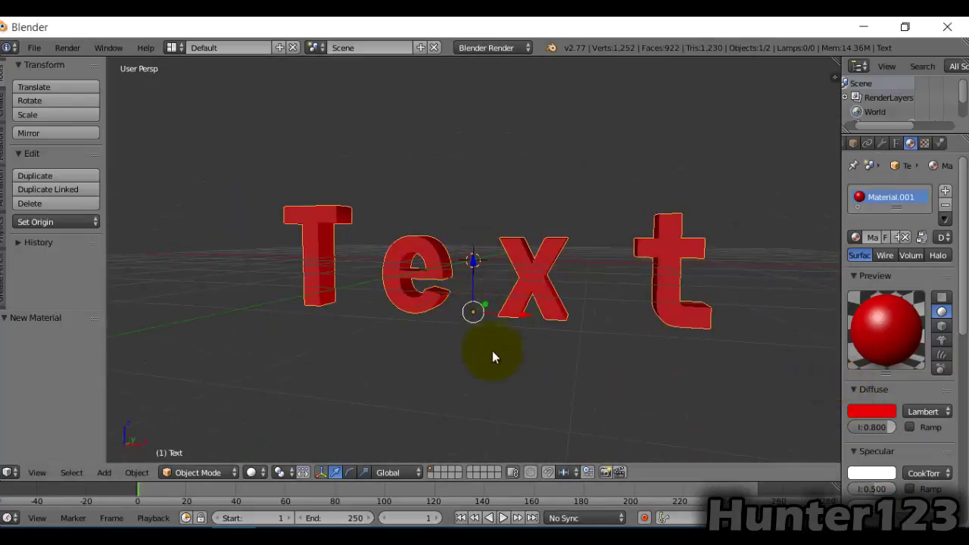
middle_drag(493, 352, 528, 351)
Step: Return to the camera view and set the animation's end frame to 200
key(KP_0)
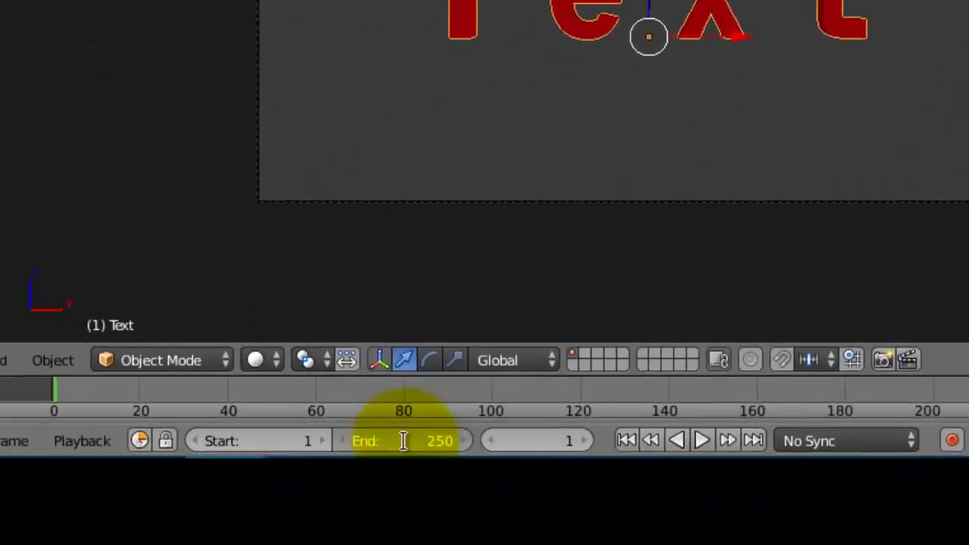
click(403, 441)
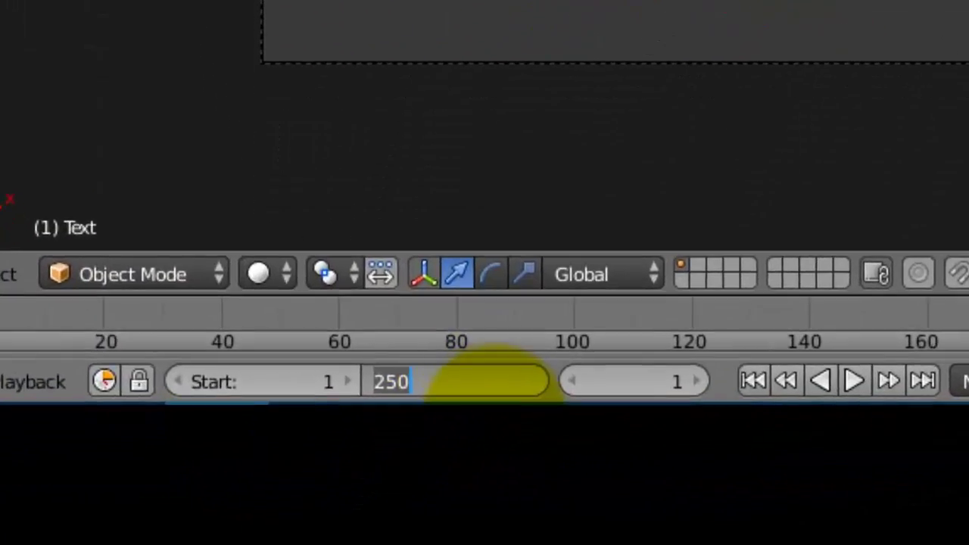
key(F9)
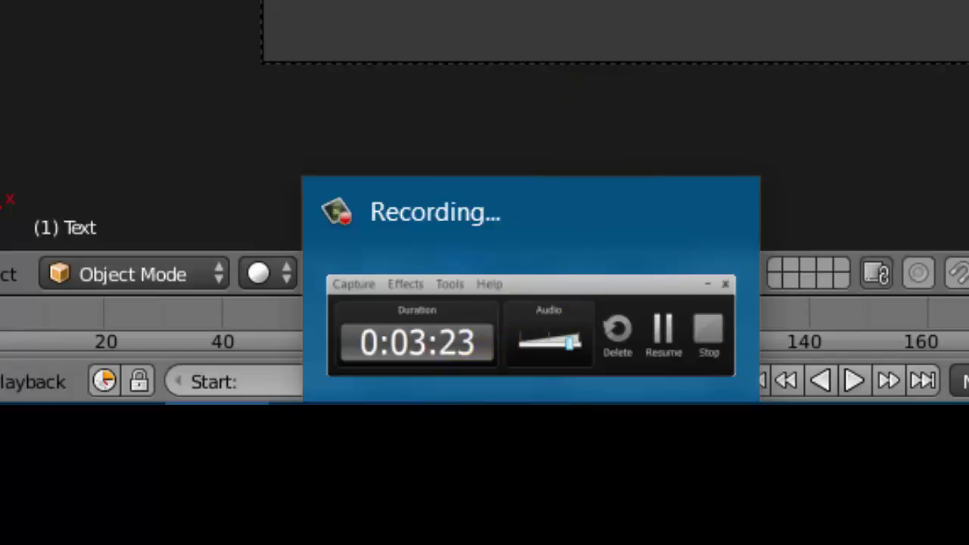
key(F9)
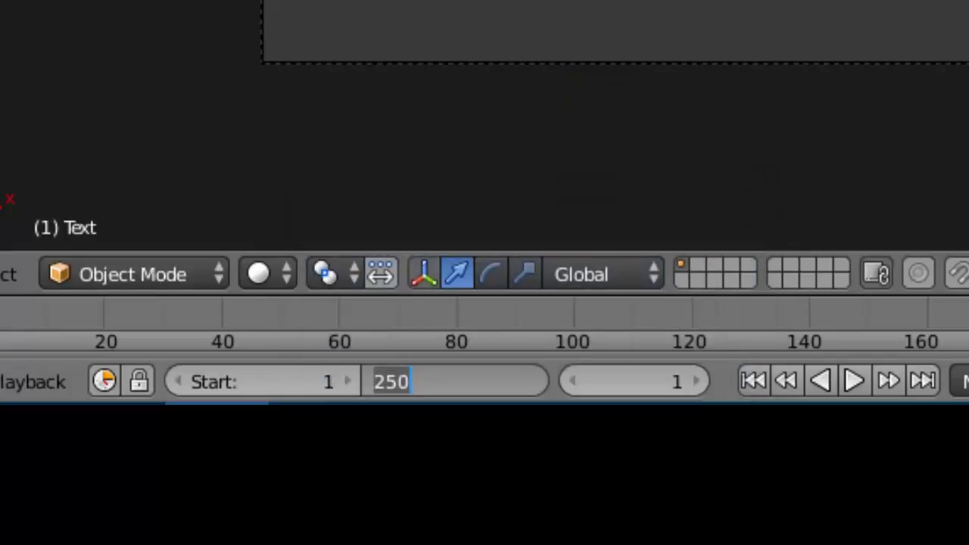
key(Return)
click(468, 383)
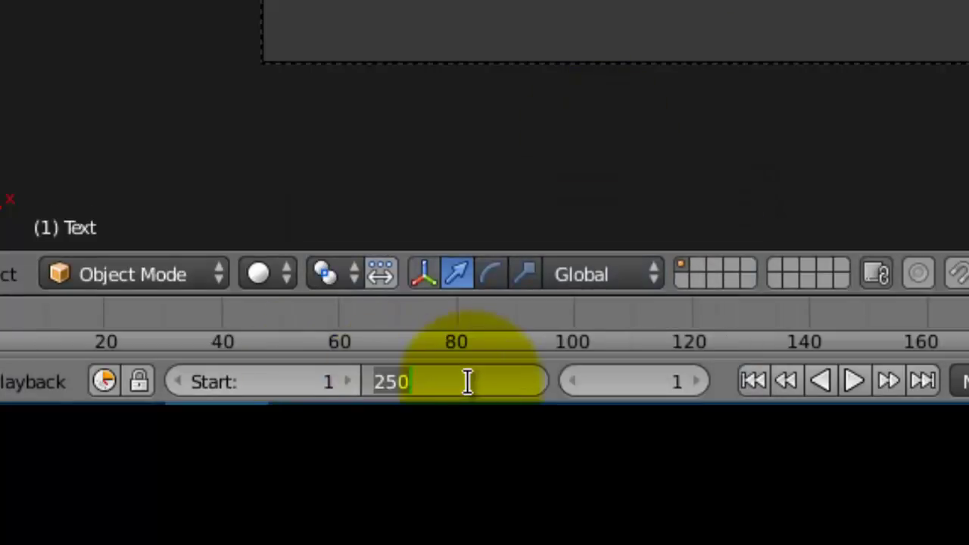
key(BackSpace)
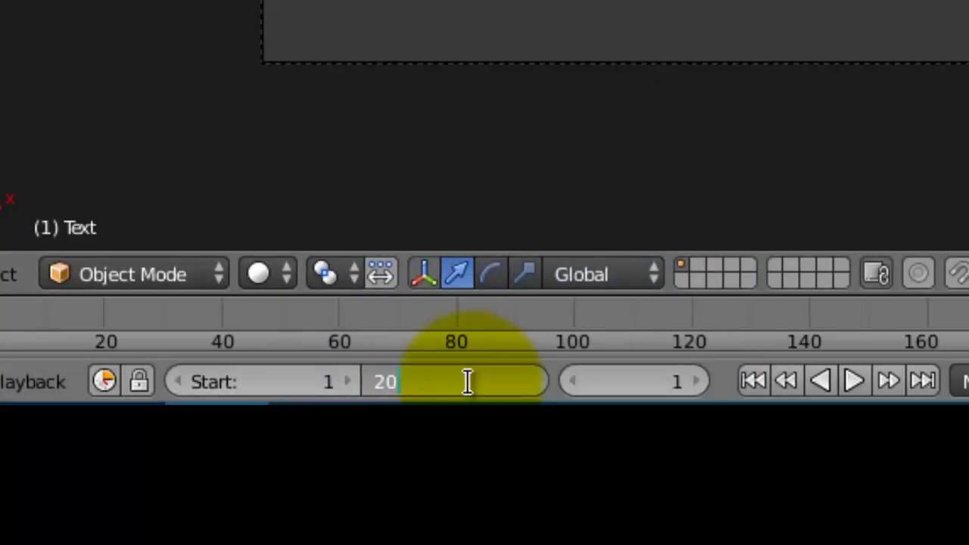
text(200)
key(Return)
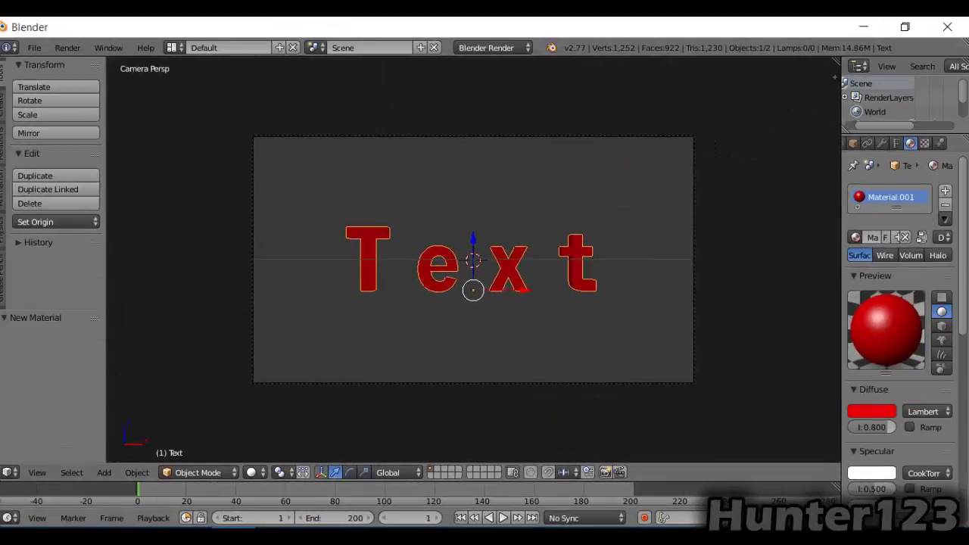
Step: Check again in the user preferences that the Add Curve: Extra Objects add-on is enabled, and close the preferences
click(102, 472)
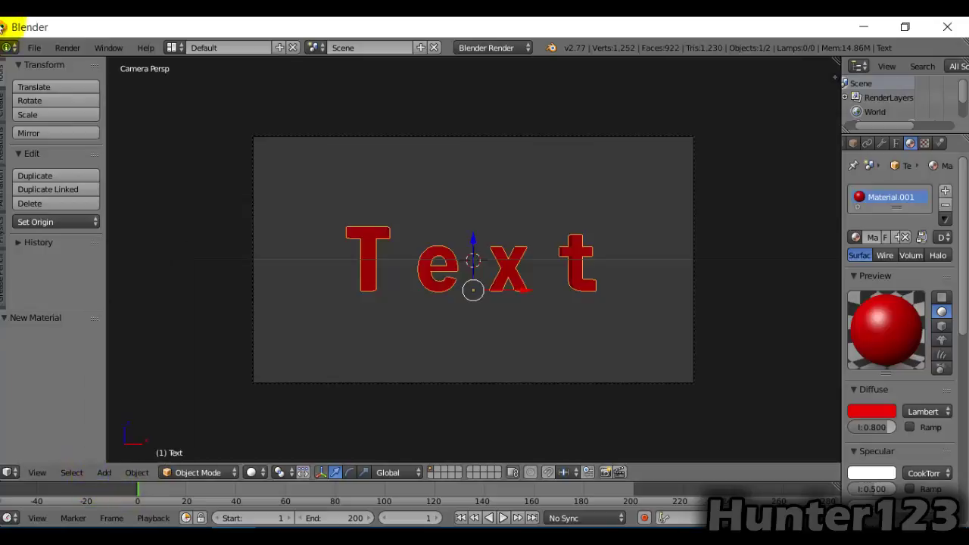
click(34, 47)
click(82, 201)
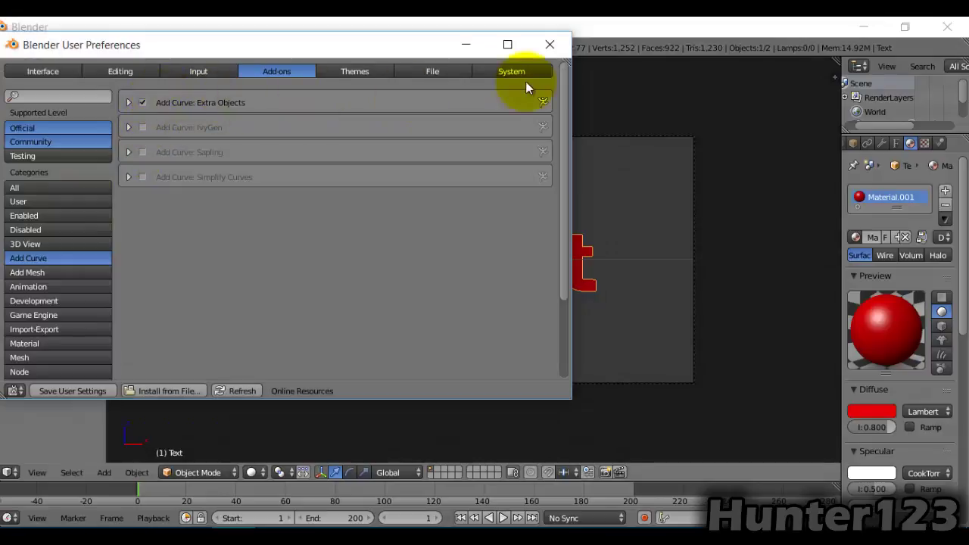
click(550, 44)
Step: Add a spiral curve with 3 turns and a height of about 1.83
click(105, 472)
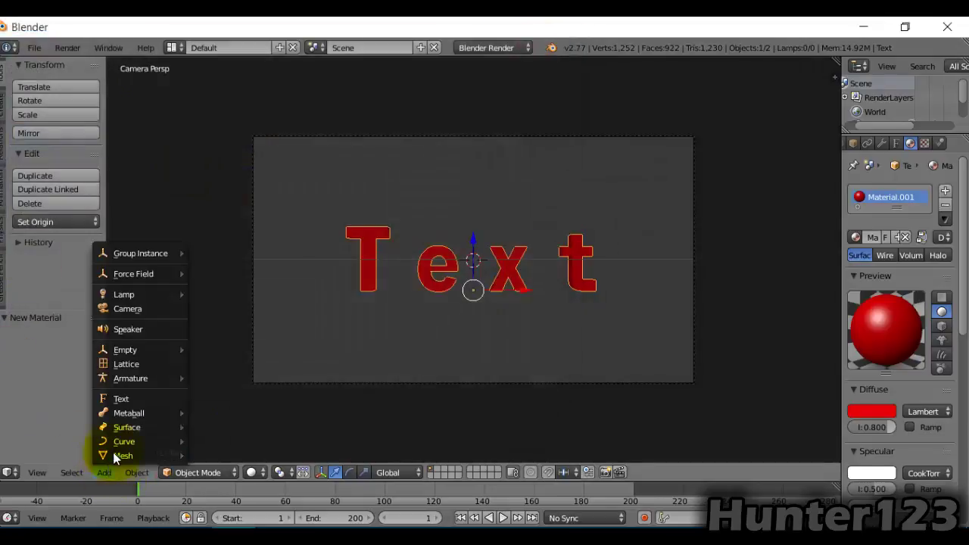
mouse_move(116, 443)
click(202, 441)
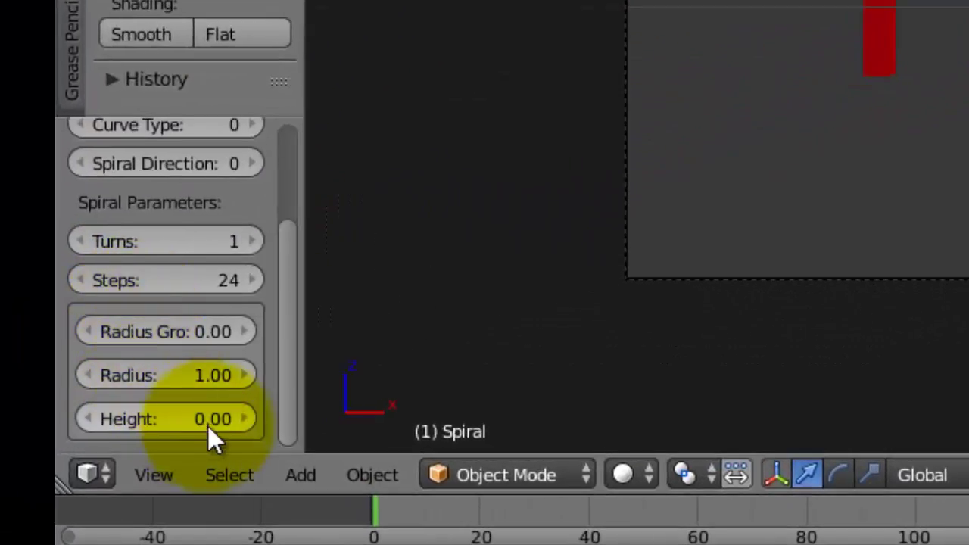
drag(208, 425, 277, 424)
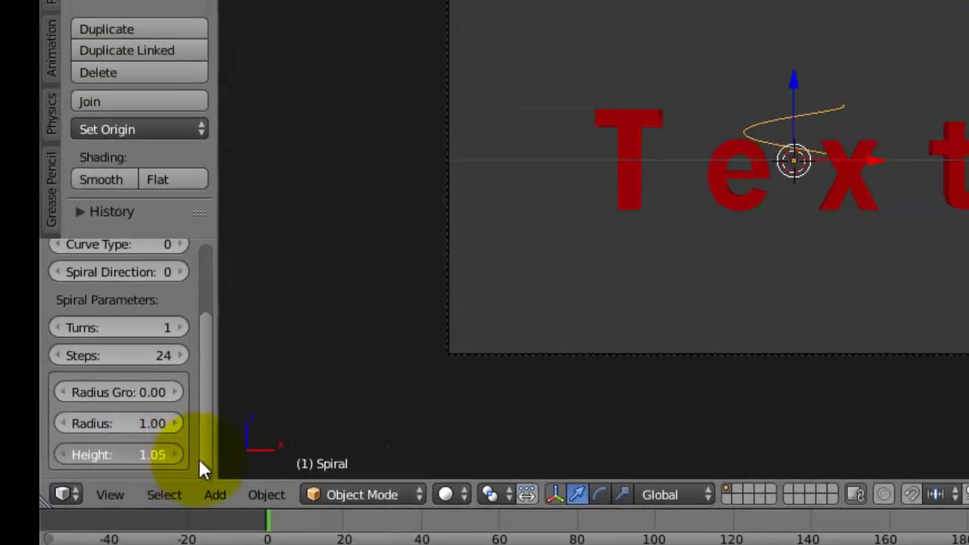
drag(199, 459, 271, 476)
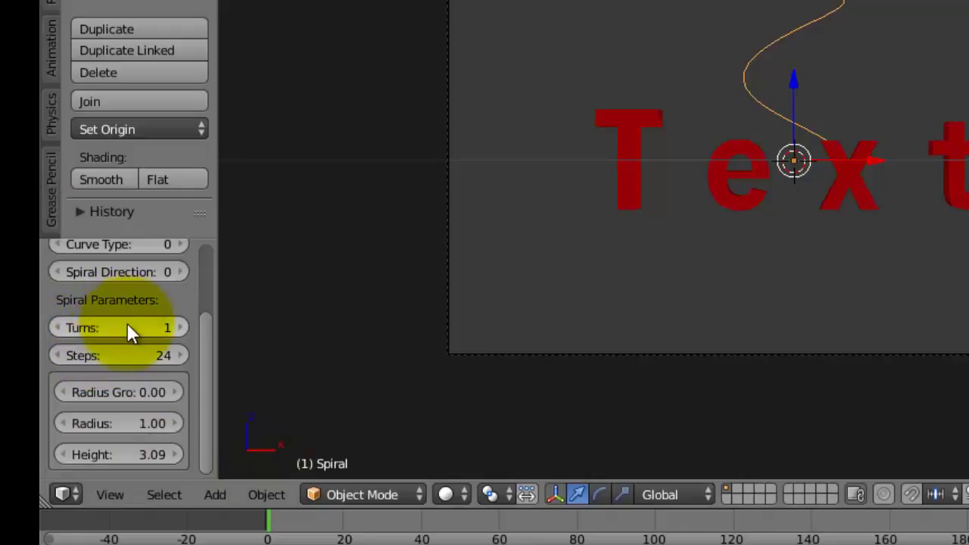
drag(137, 331, 165, 324)
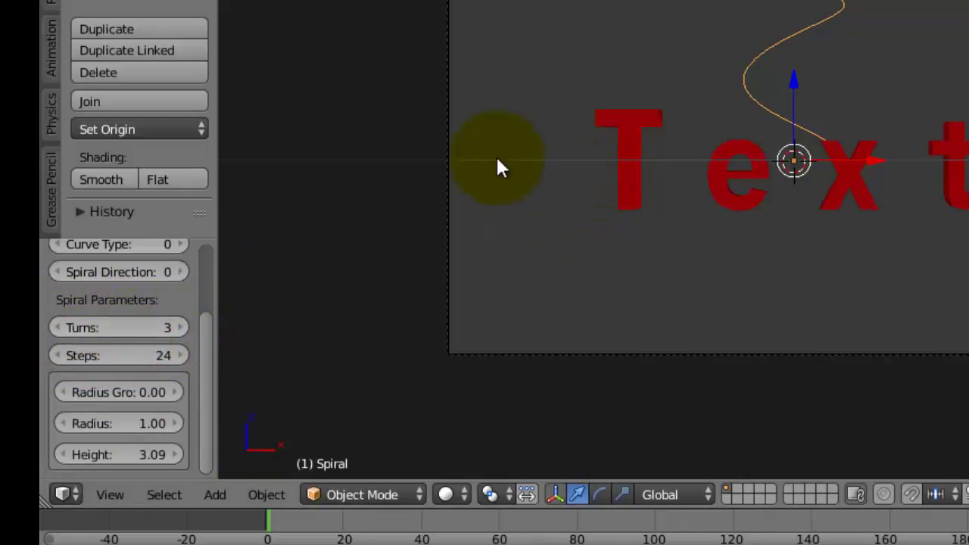
drag(157, 456, 109, 428)
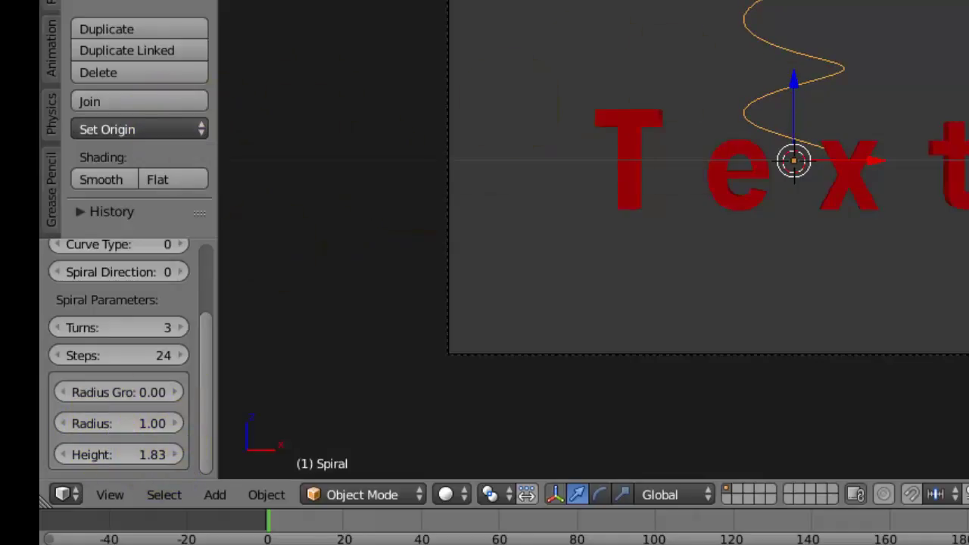
Step: Rotate the spiral 90 degrees about the global Y axis so it runs lengthwise along the text
key(r)
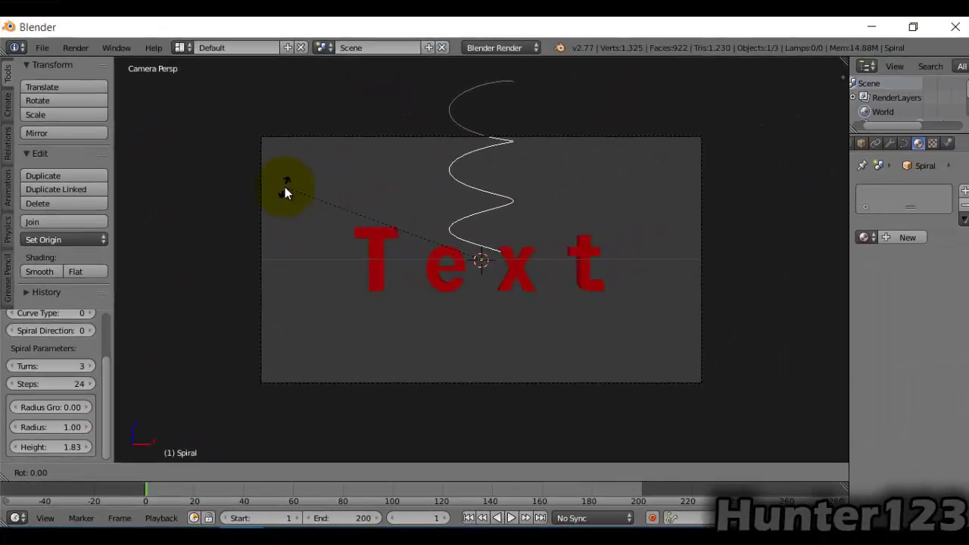
text(90)
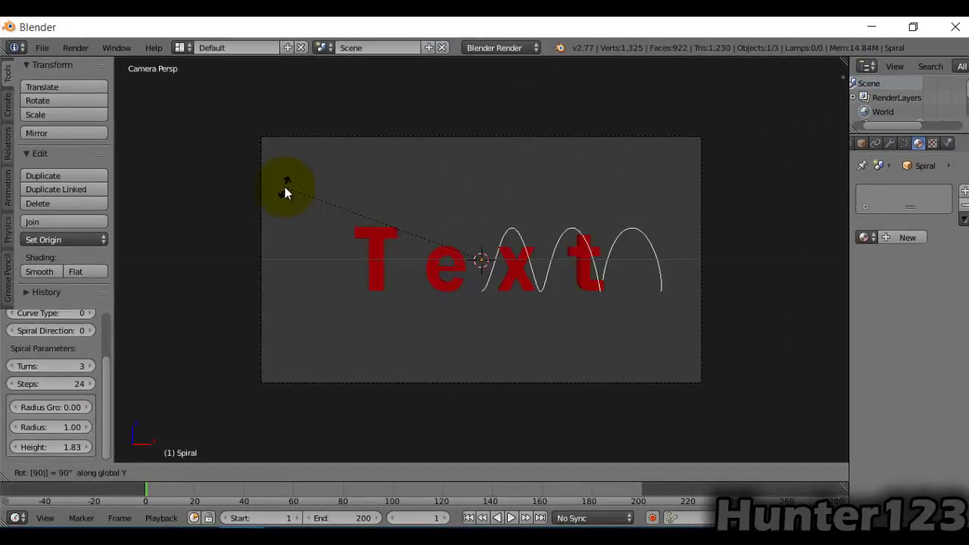
key(Return)
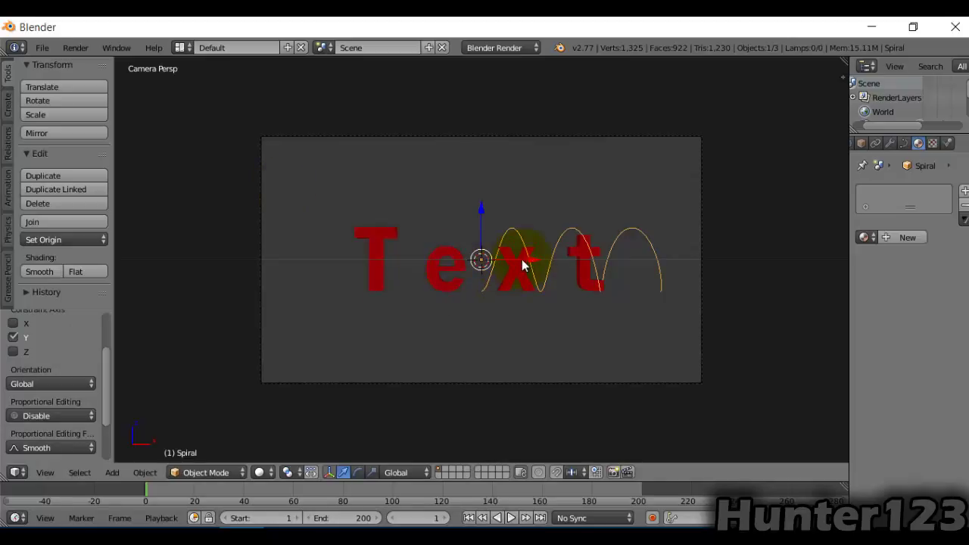
Step: Move the spiral along the X axis so it starts beside the letter T and winds across the text
key(g)
key(x)
click(432, 252)
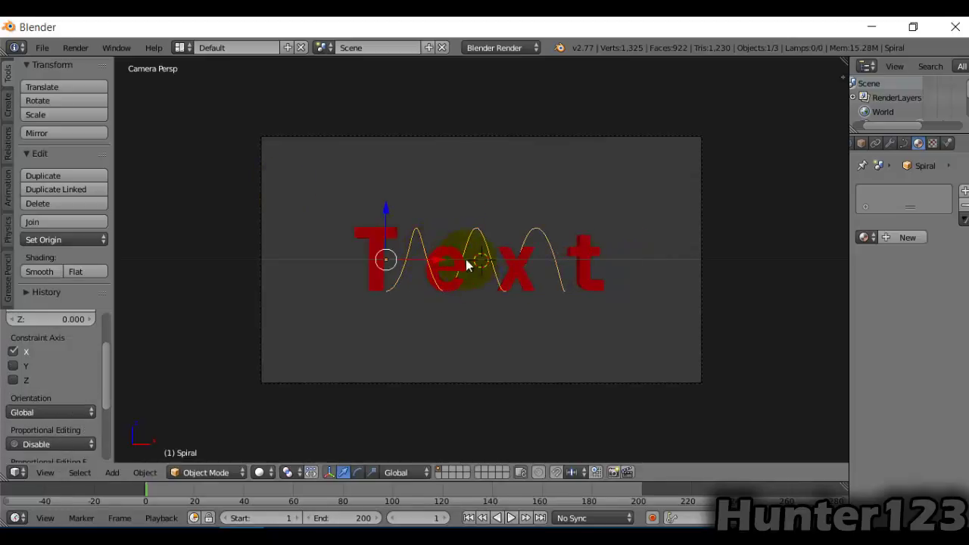
key(g)
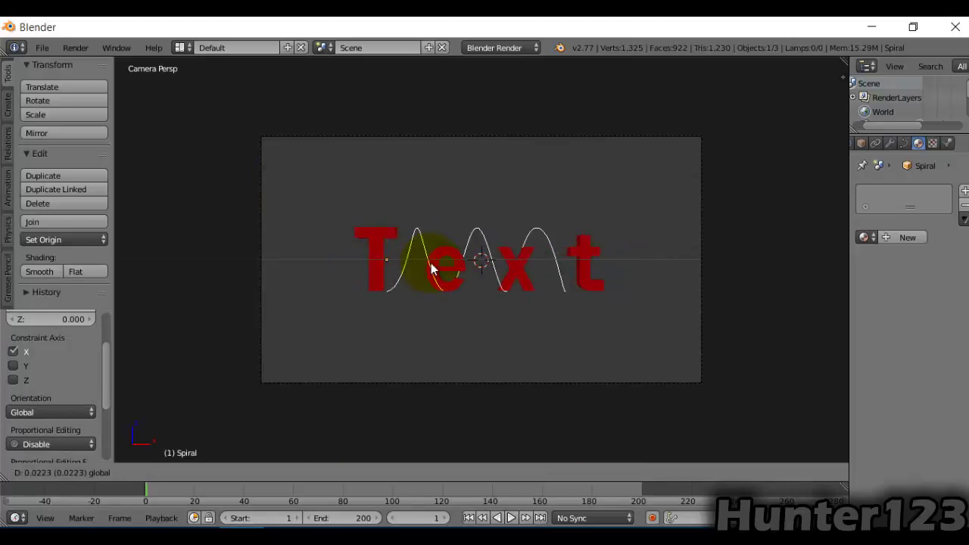
click(431, 265)
middle_drag(421, 278, 435, 311)
key(KP_0)
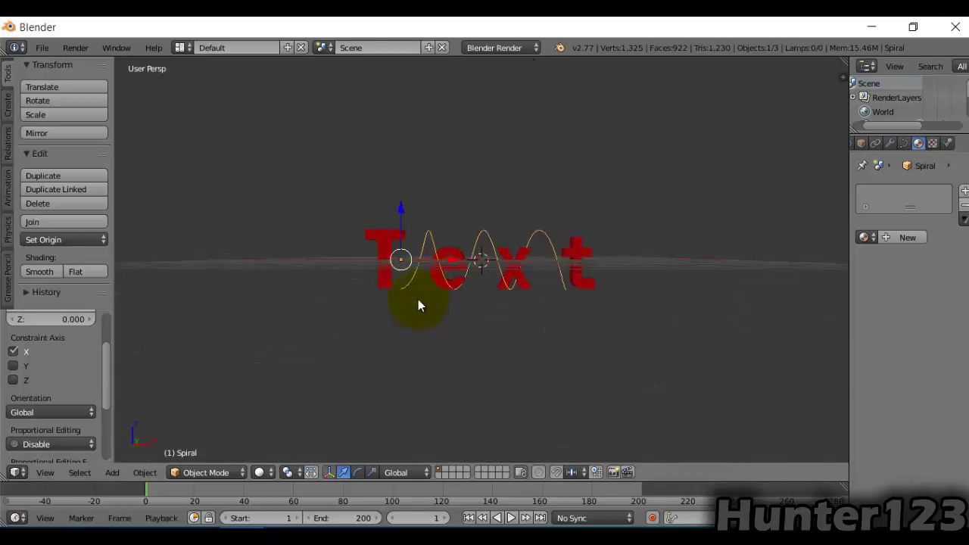
Step: Add a Bezier circle at the scene origin, check it from above and return to the camera view
click(107, 473)
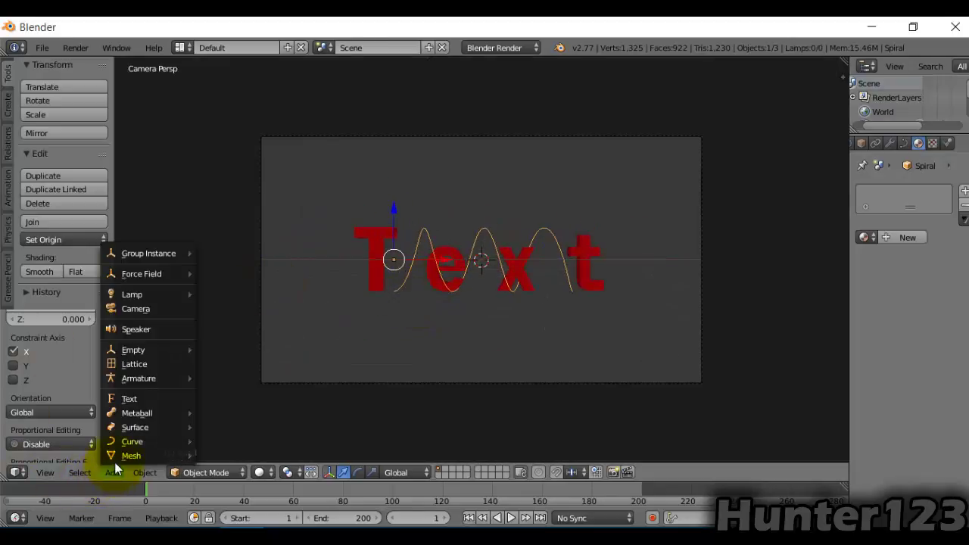
mouse_move(140, 441)
click(237, 352)
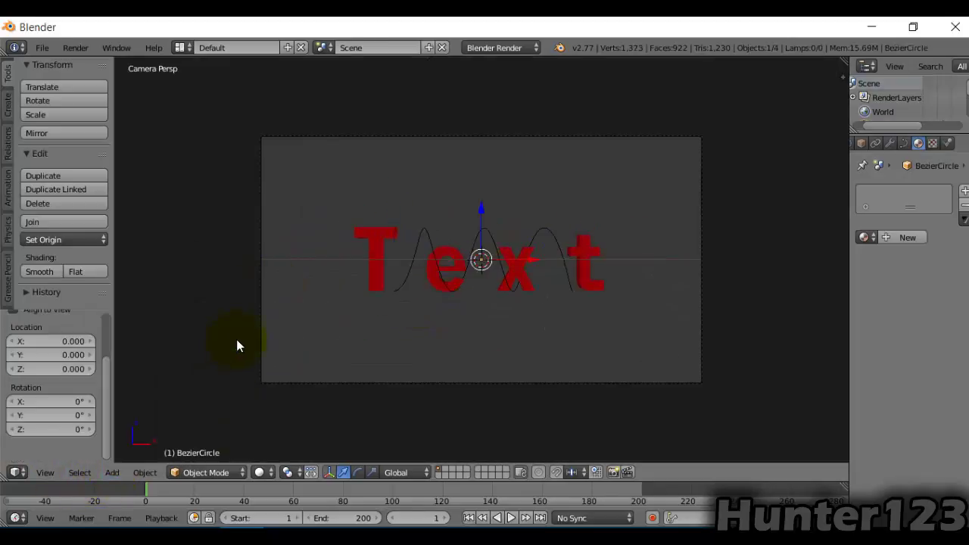
middle_drag(630, 231, 634, 374)
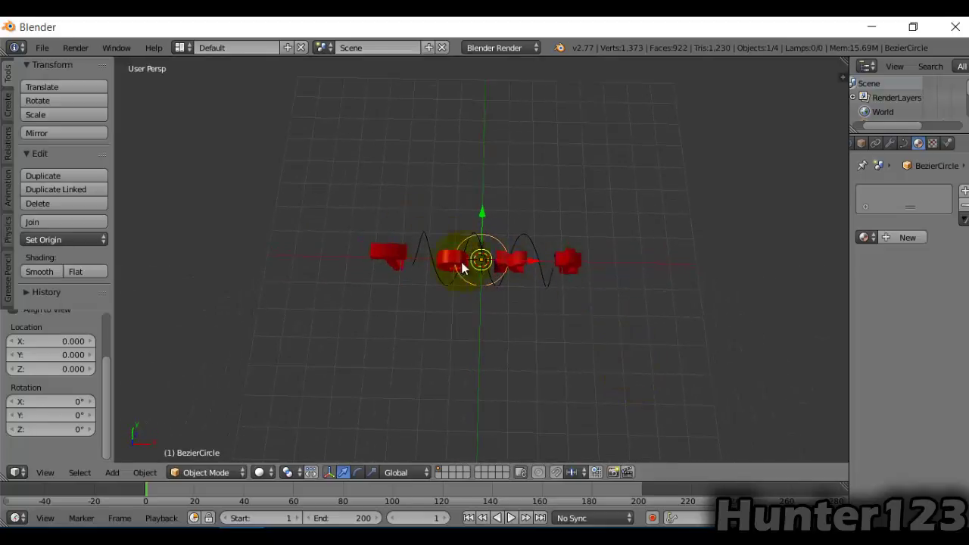
middle_drag(461, 265, 526, 190)
key(KP_0)
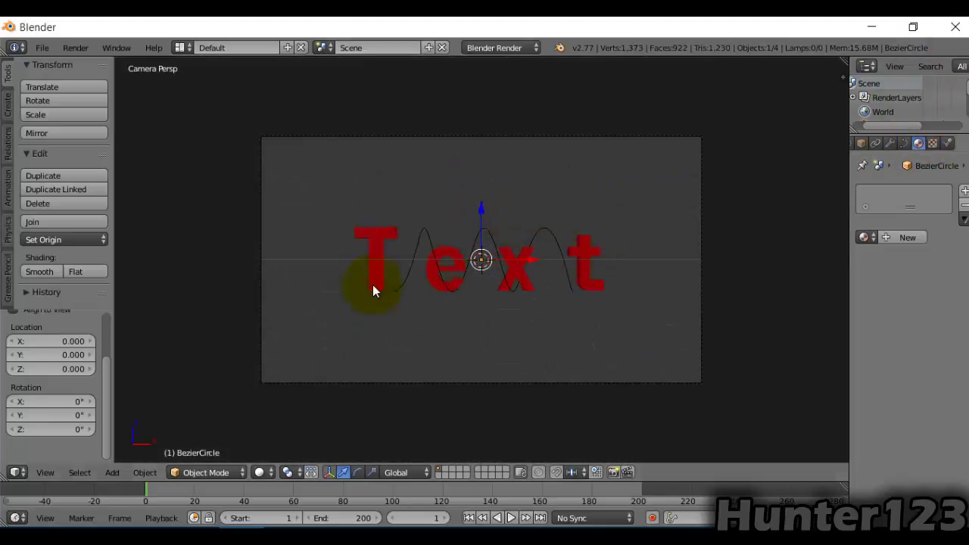
Step: Assign BezierCircle as the bevel object in the spiral's curve geometry settings
right_click(552, 231)
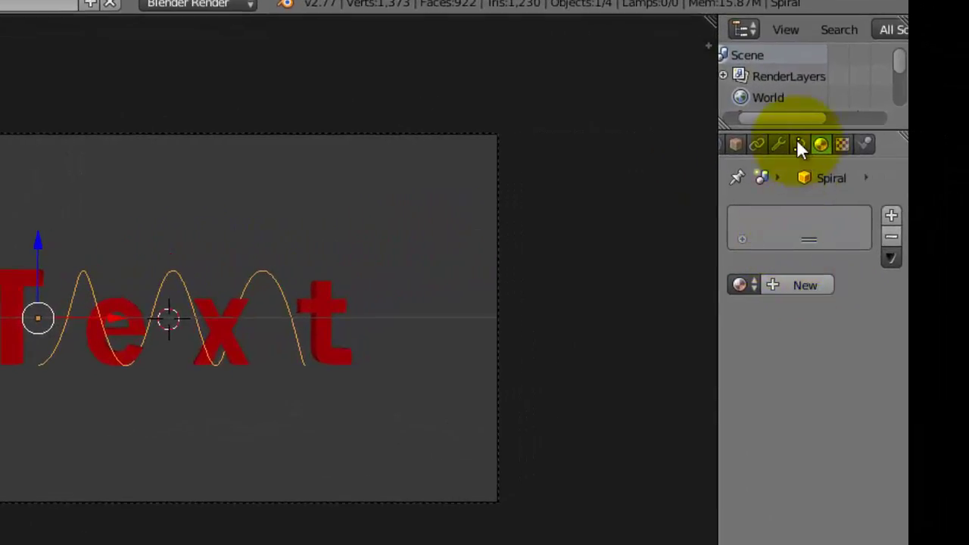
click(903, 144)
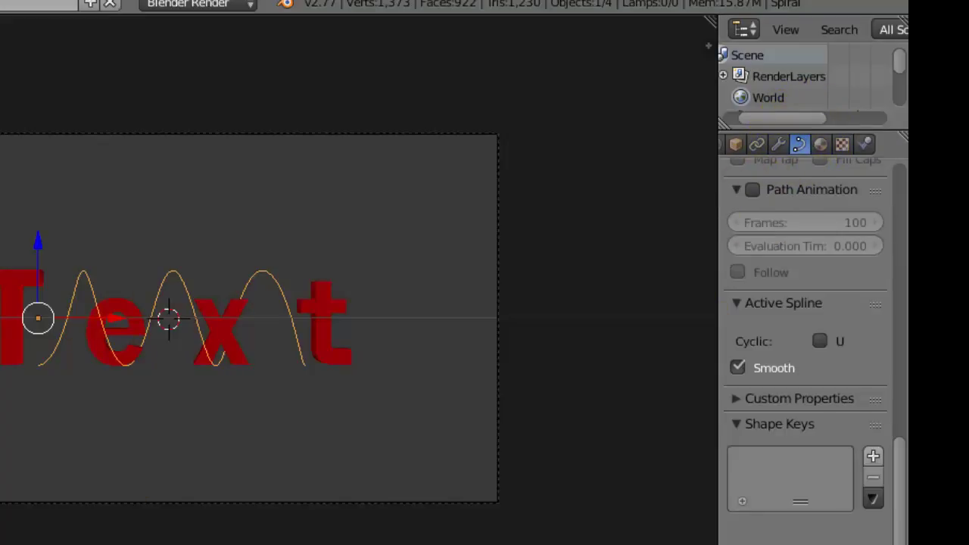
scroll(828, 210, up, 10)
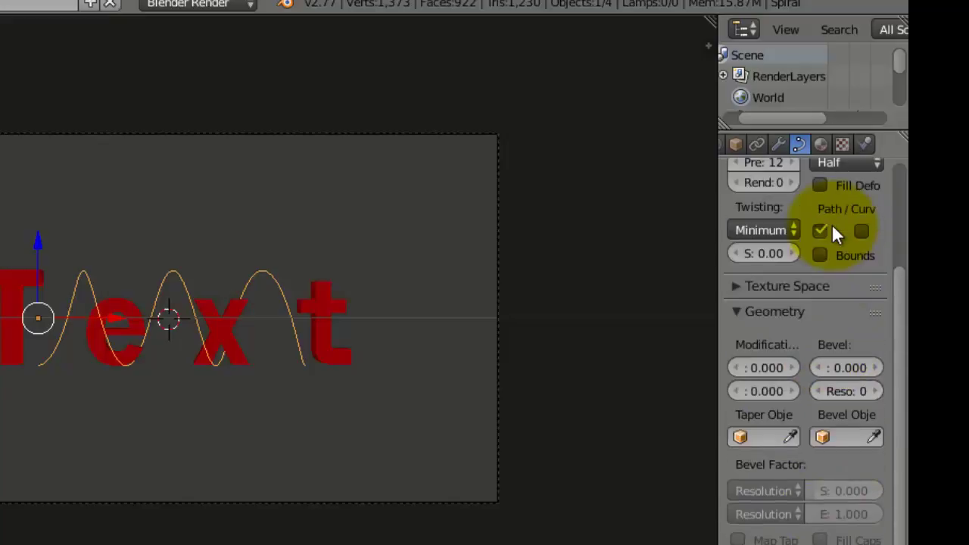
scroll(831, 225, up, 2)
scroll(833, 228, up, 1)
scroll(852, 465, down, 2)
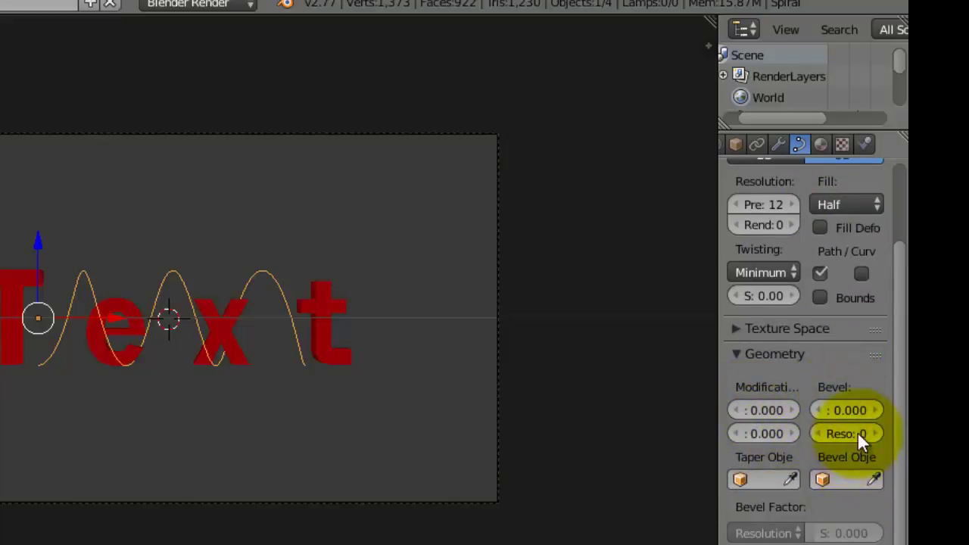
click(855, 480)
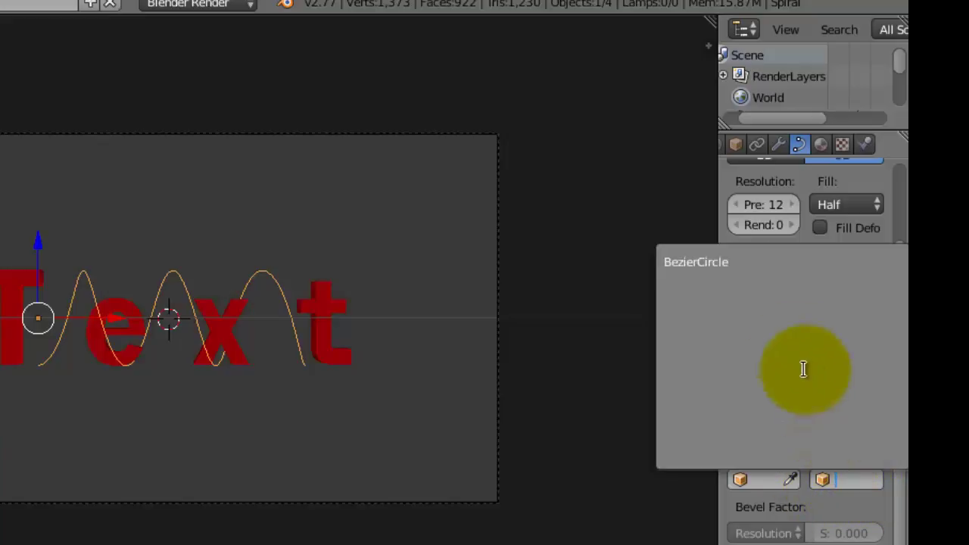
click(737, 264)
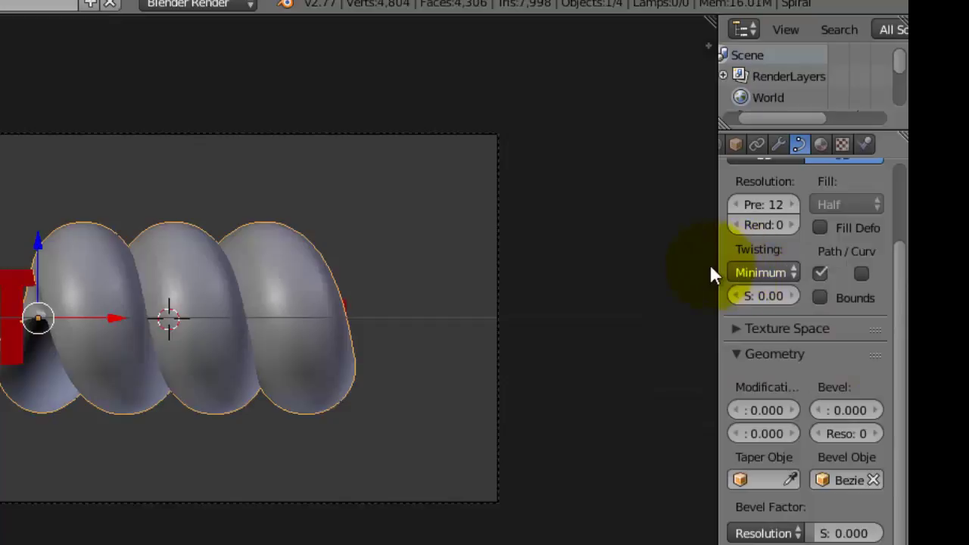
Step: Select BezierCircle and scale it by about -0.186 to thin the spiral's tube
scroll(899, 85, down, 2)
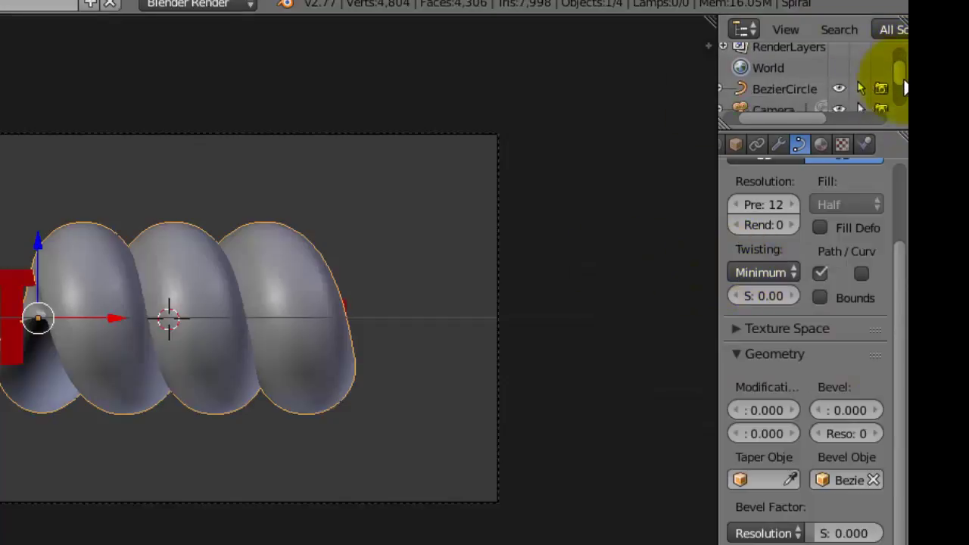
scroll(901, 85, down, 1)
click(789, 72)
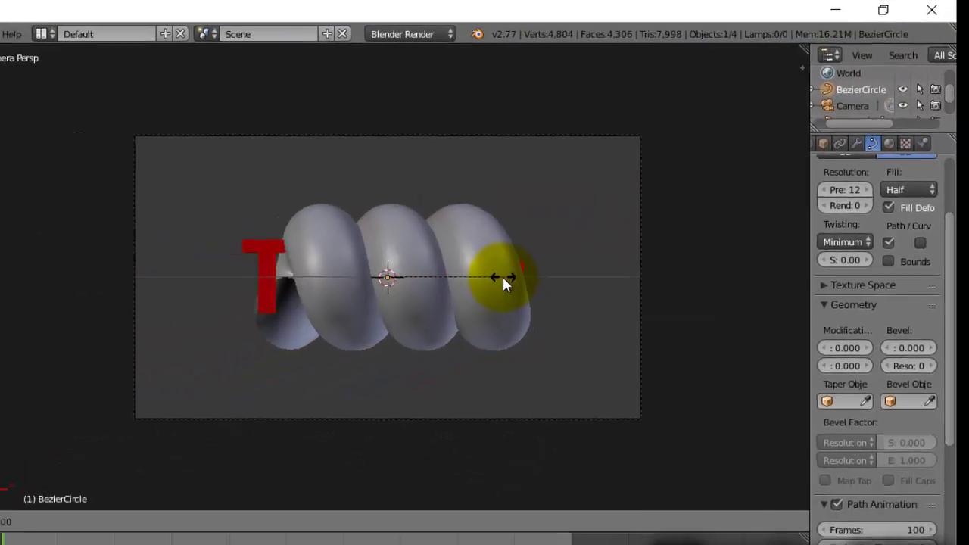
key(s)
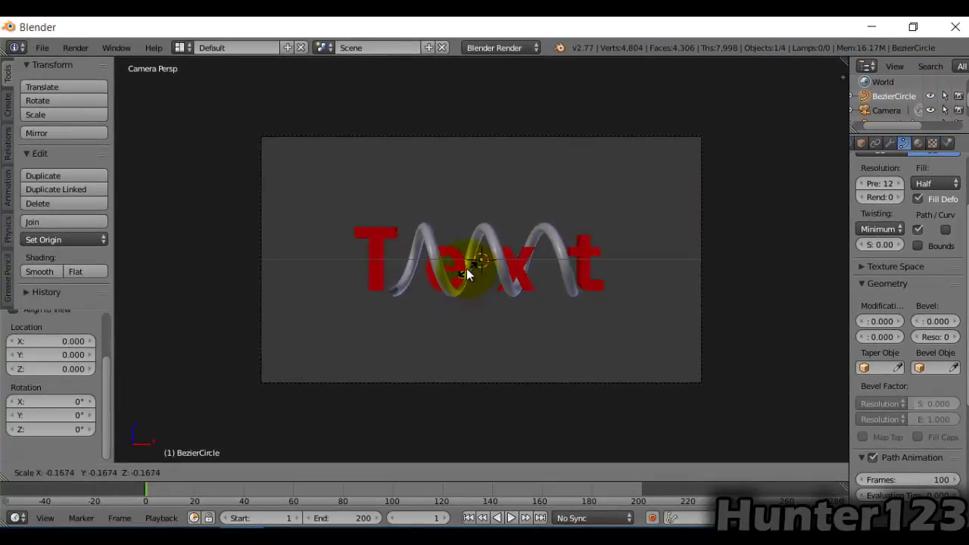
click(471, 261)
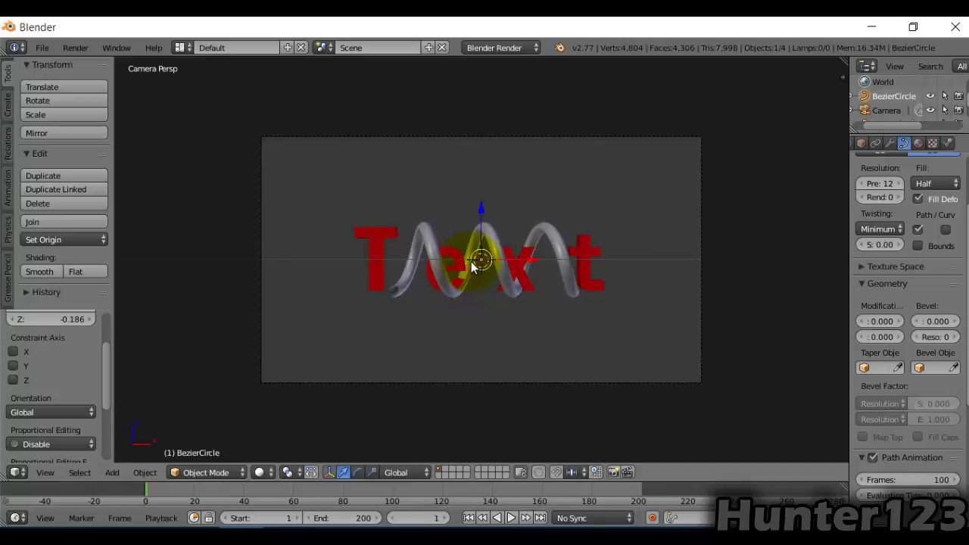
Step: Scale the Bezier circle again by about 0.369 for a thinner spiral tube, and return to the camera view
middle_drag(476, 269, 577, 284)
scroll(575, 284, up, 3)
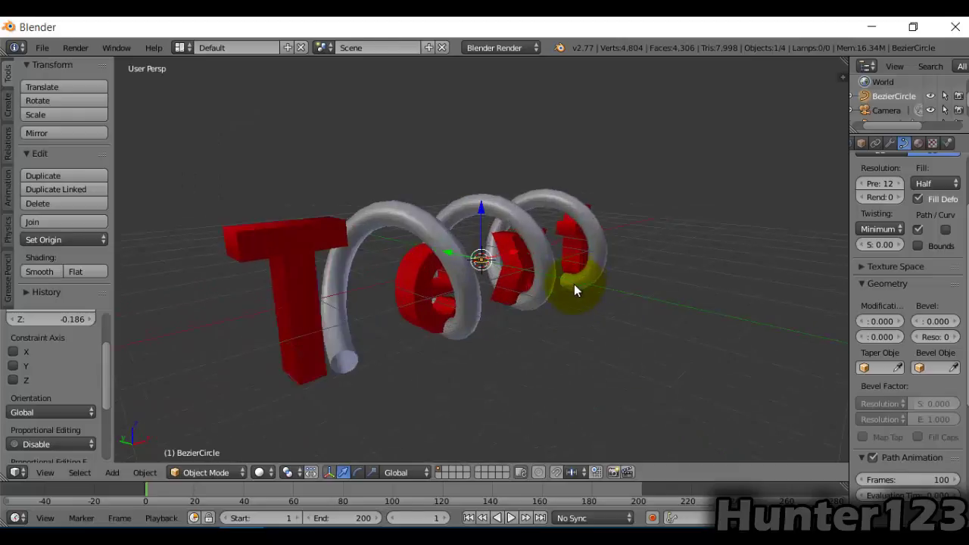
key(s)
mouse_move(509, 293)
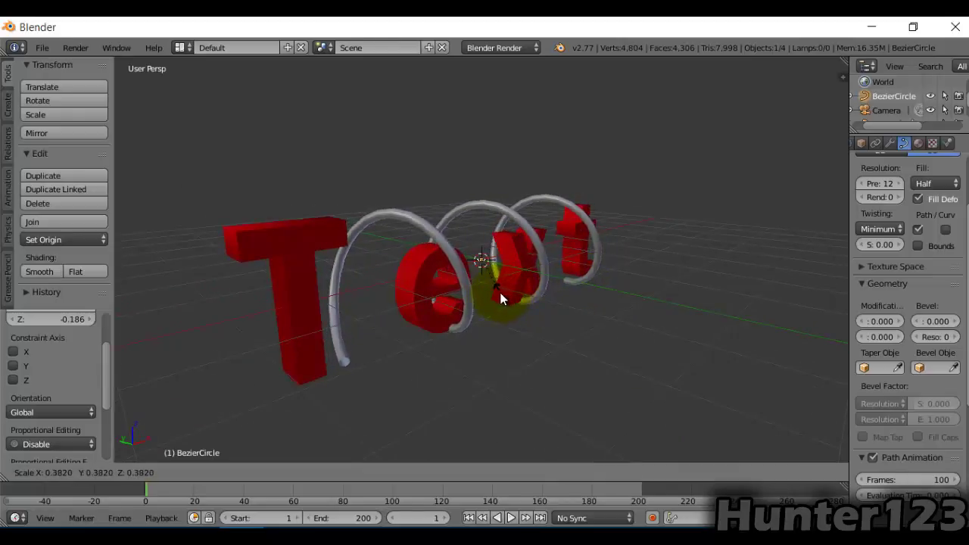
click(500, 292)
middle_drag(535, 293, 447, 290)
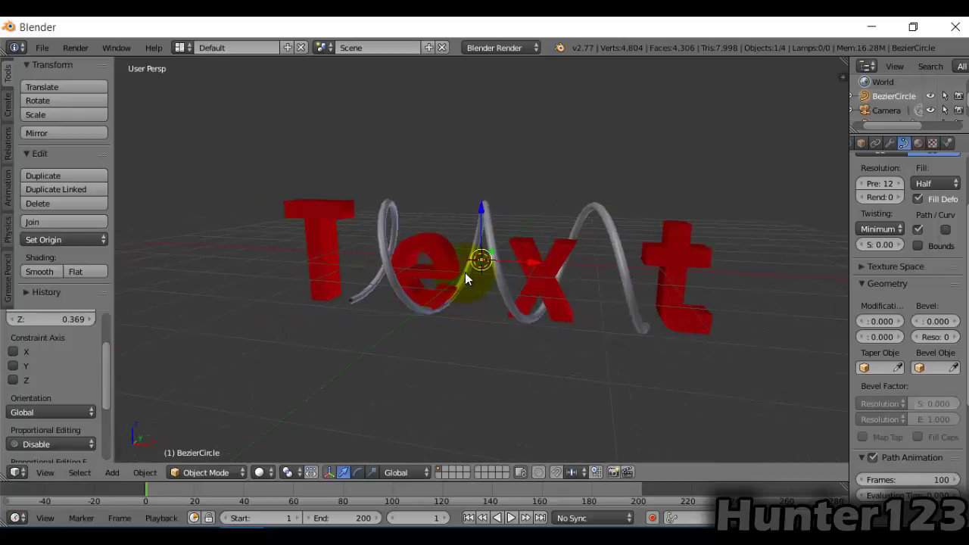
key(KP_0)
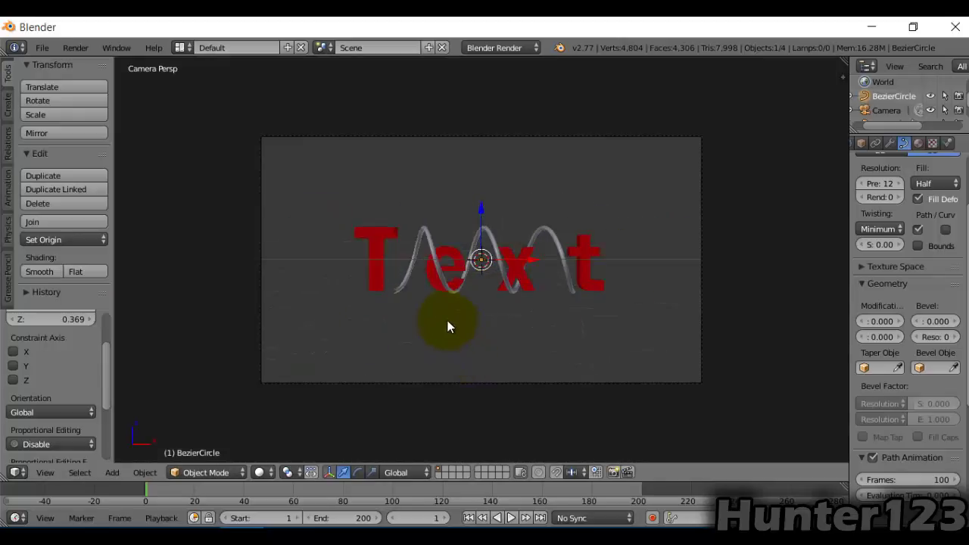
Step: Move the Bezier circle along the X axis toward the end of the text
key(g)
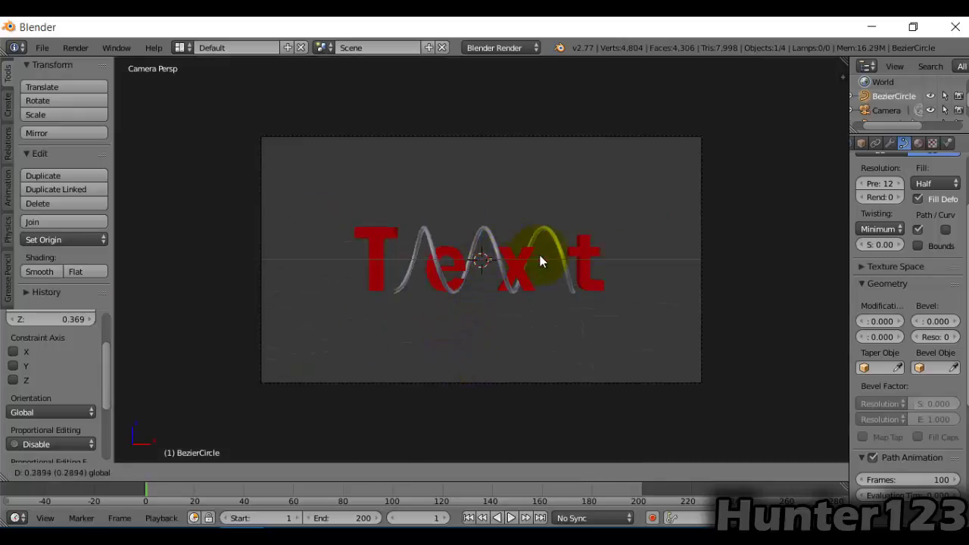
key(x)
click(542, 260)
Step: Select the spiral and move it about -0.47 along the X axis so it begins at the letter T
right_click(550, 236)
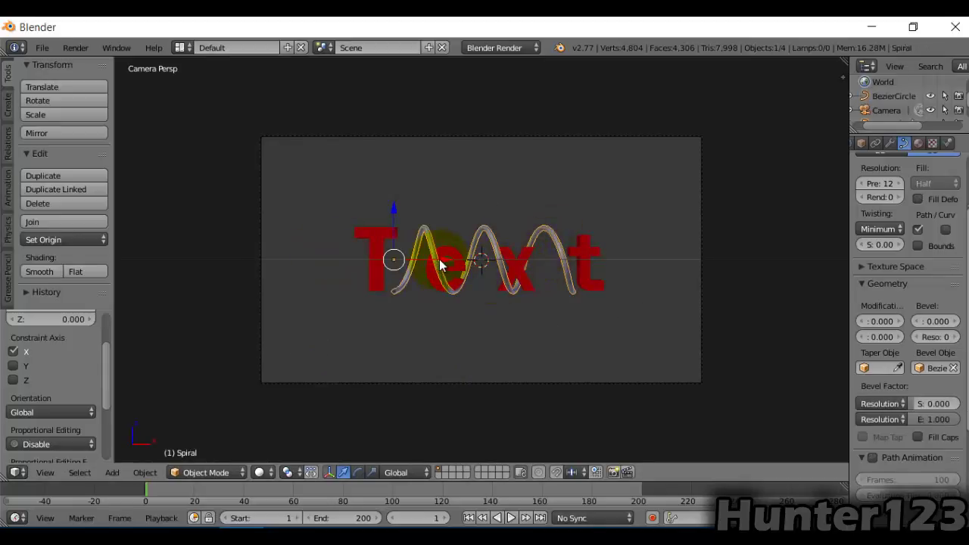
key(g)
key(x)
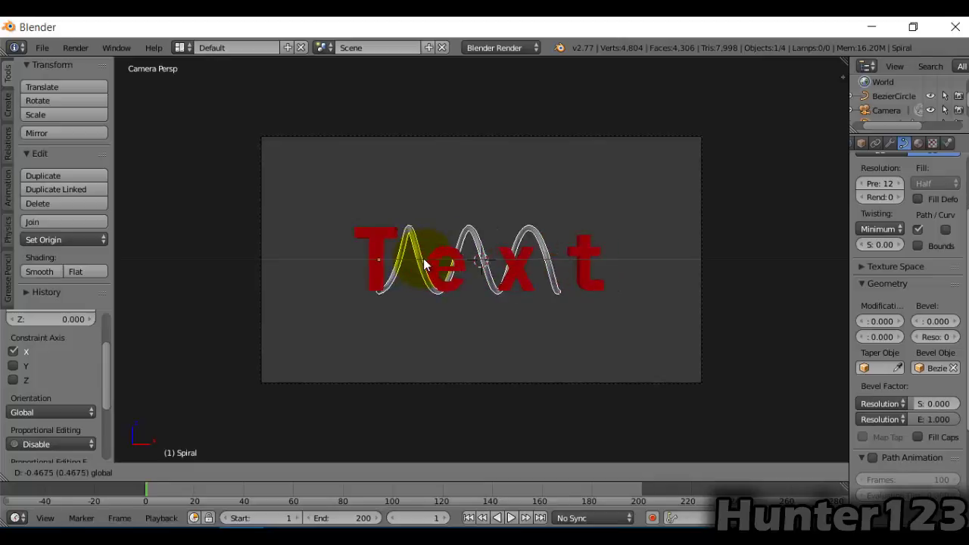
click(424, 264)
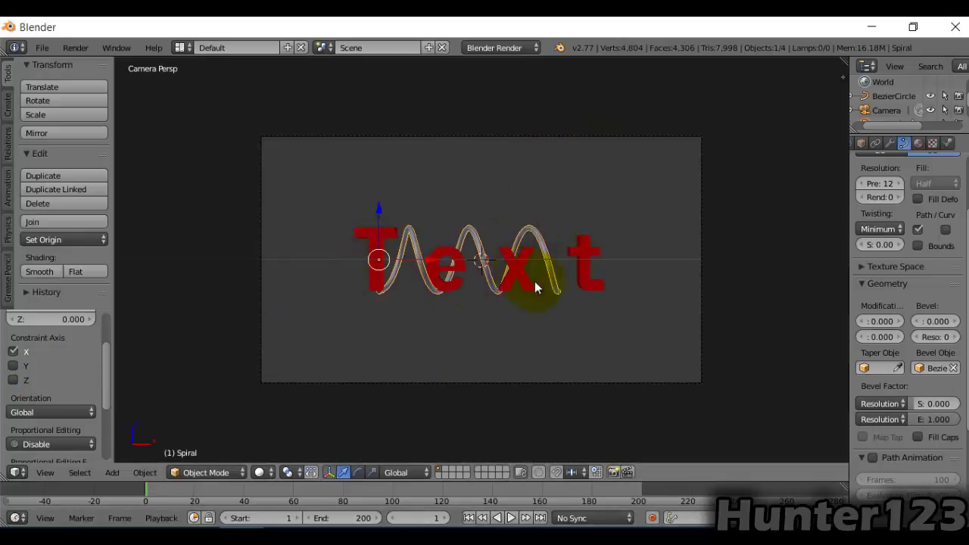
Step: Move the spiral along the Y axis until its coils wrap around the letters, and return to the camera view
middle_drag(534, 281, 571, 337)
key(g)
key(y)
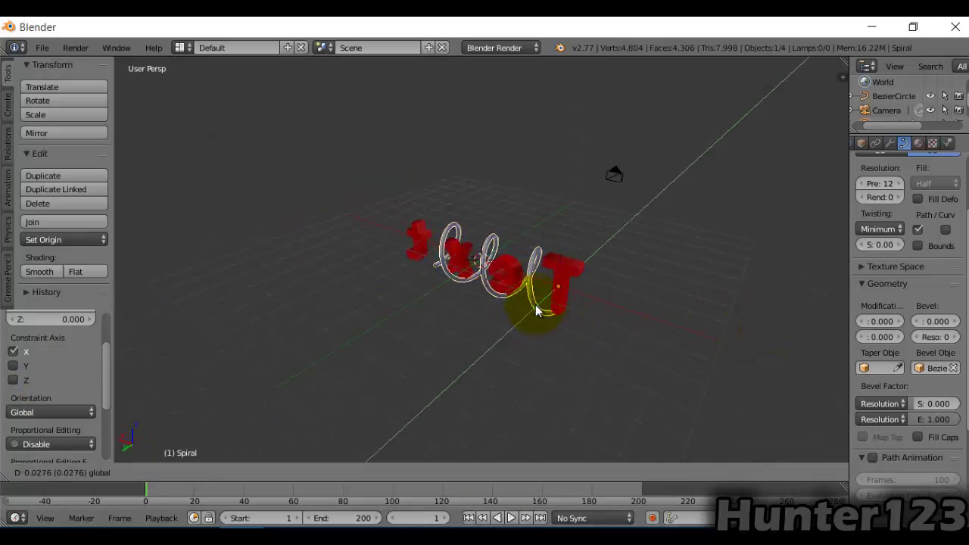
click(537, 314)
middle_drag(626, 295, 417, 311)
key(KP_0)
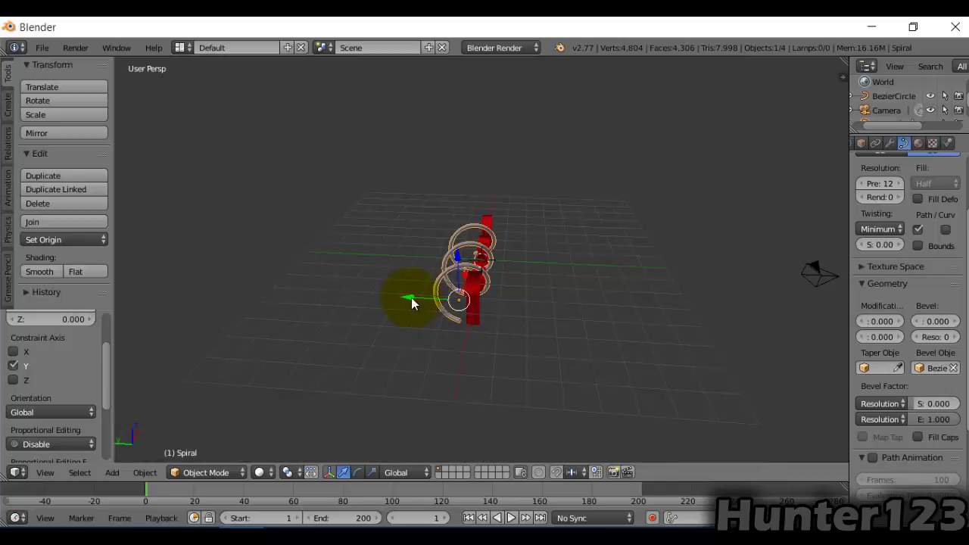
key(g)
key(y)
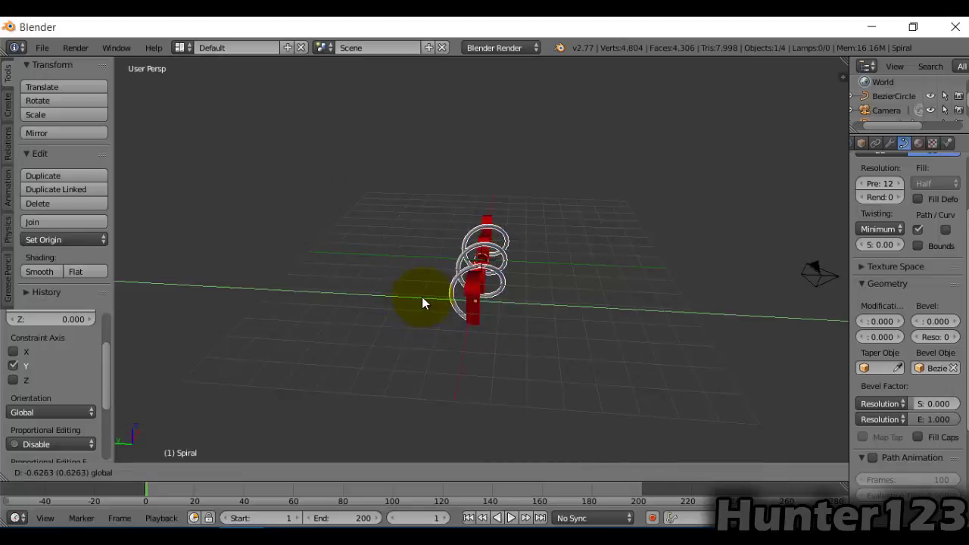
click(421, 297)
key(KP_0)
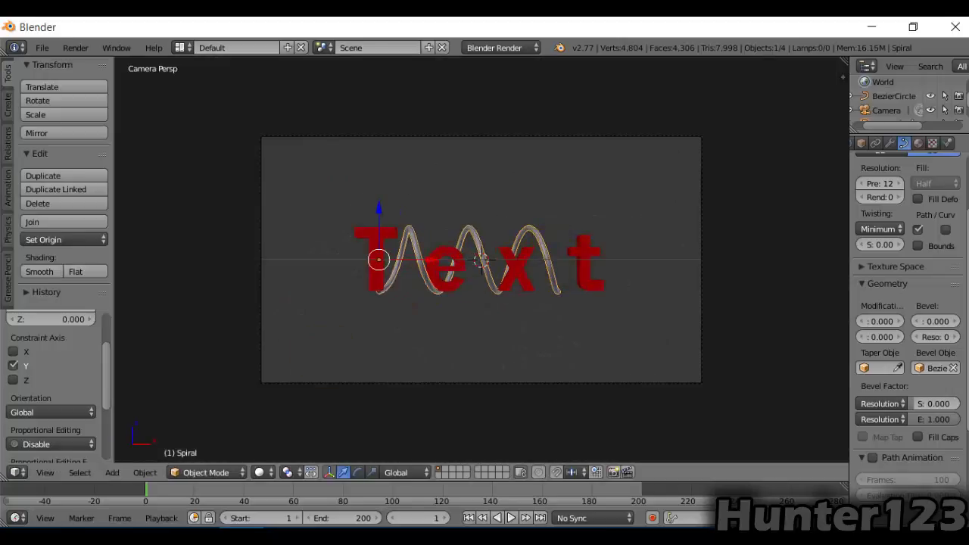
Step: Keyframe the spiral's bevel factor start at 1.000 on frame 1 and 0.000 on frame 80
right_click(528, 258)
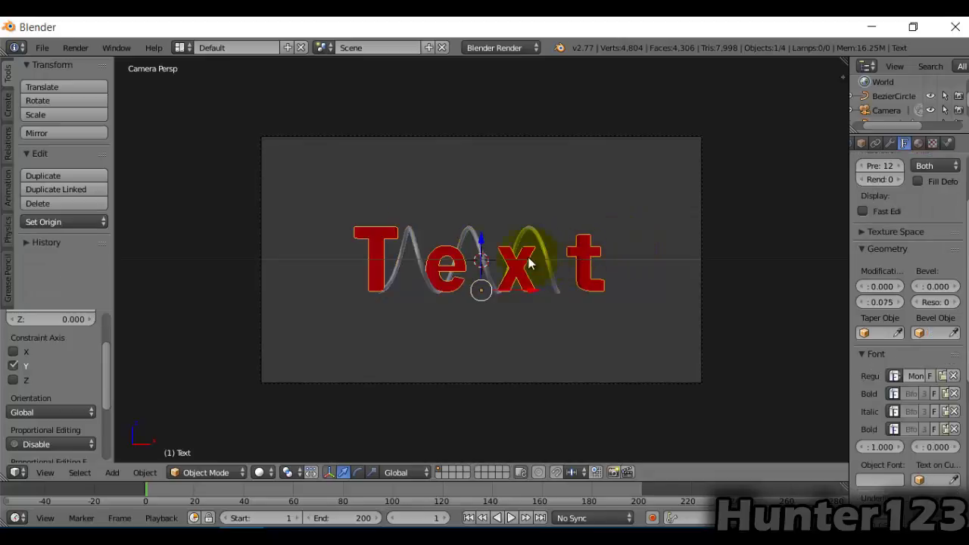
right_click(472, 238)
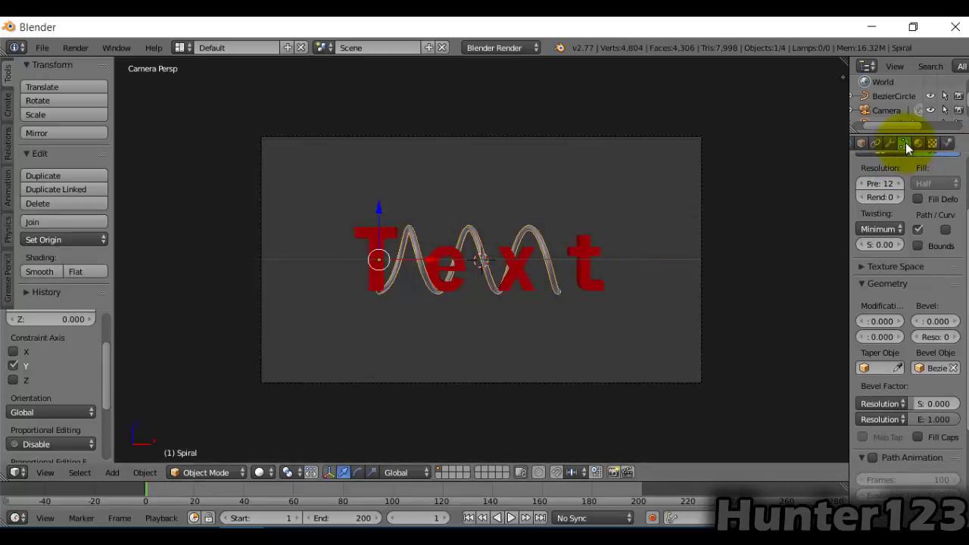
scroll(920, 261, down, 2)
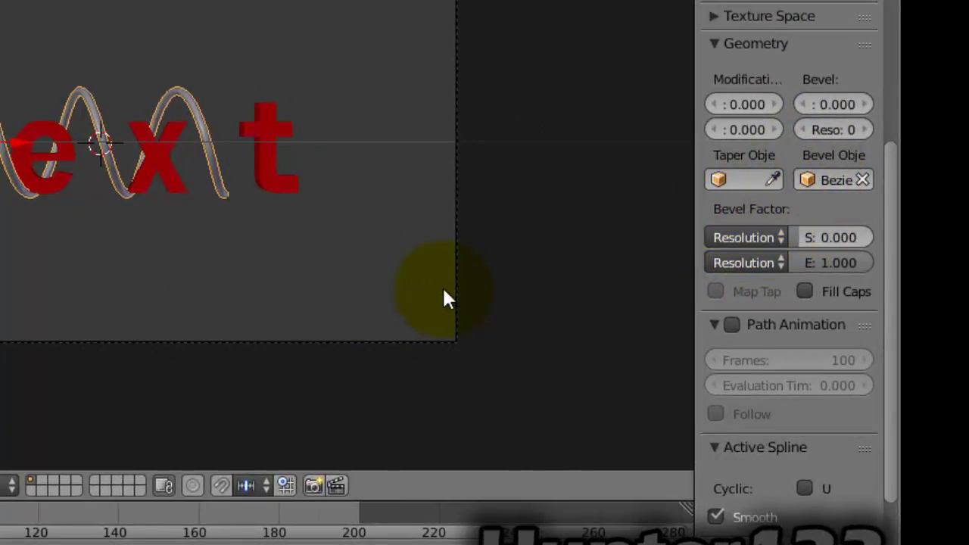
drag(798, 231, 878, 259)
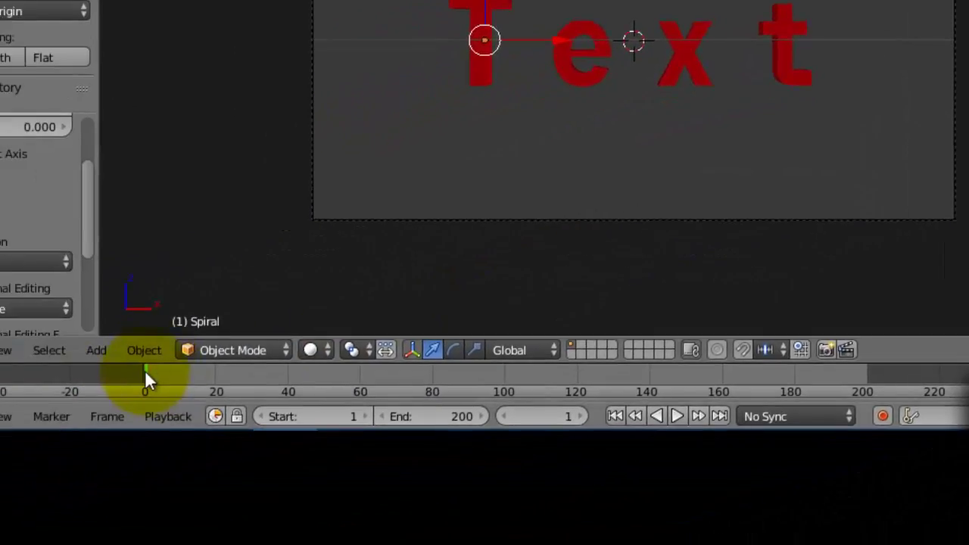
key(alt+a)
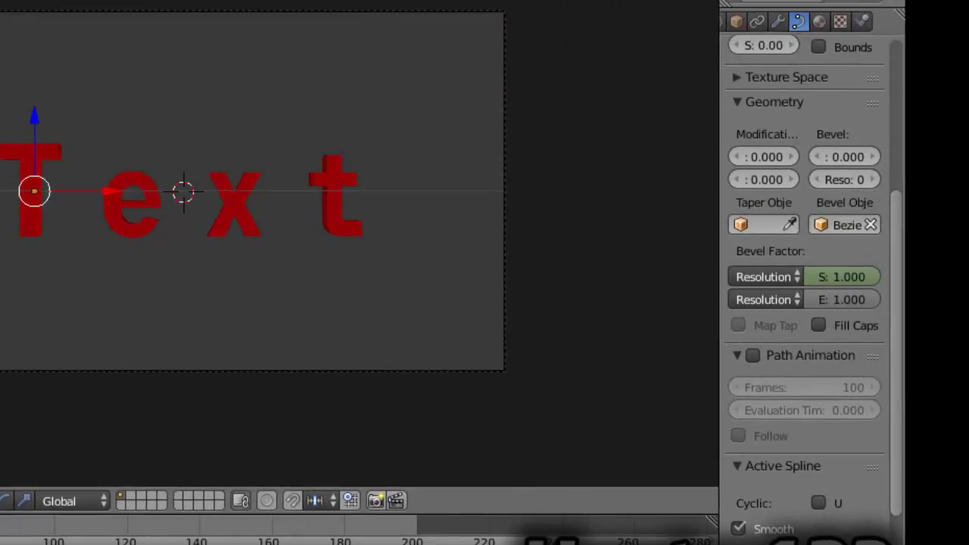
key(Escape)
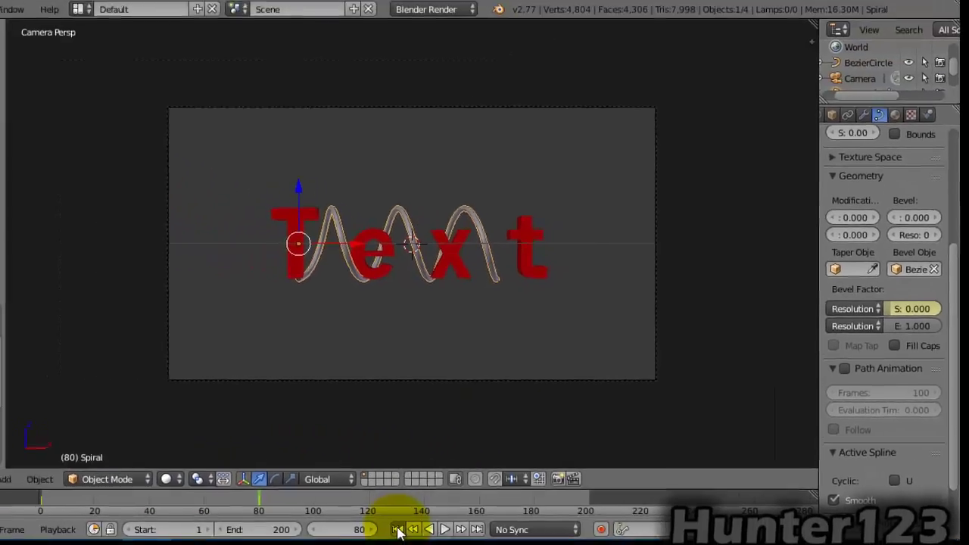
Step: Play the animation from frame 1 to check how the spiral grows, and stop it
click(165, 544)
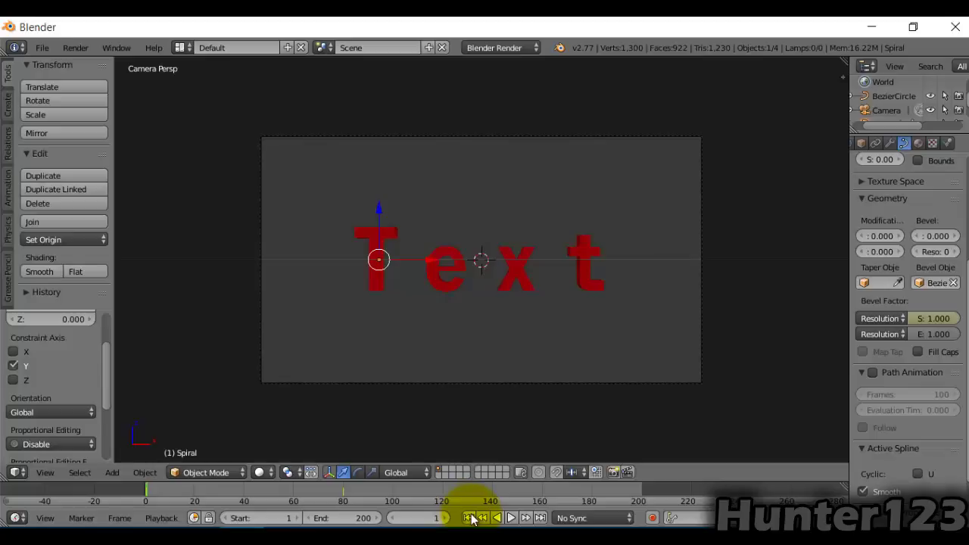
click(511, 518)
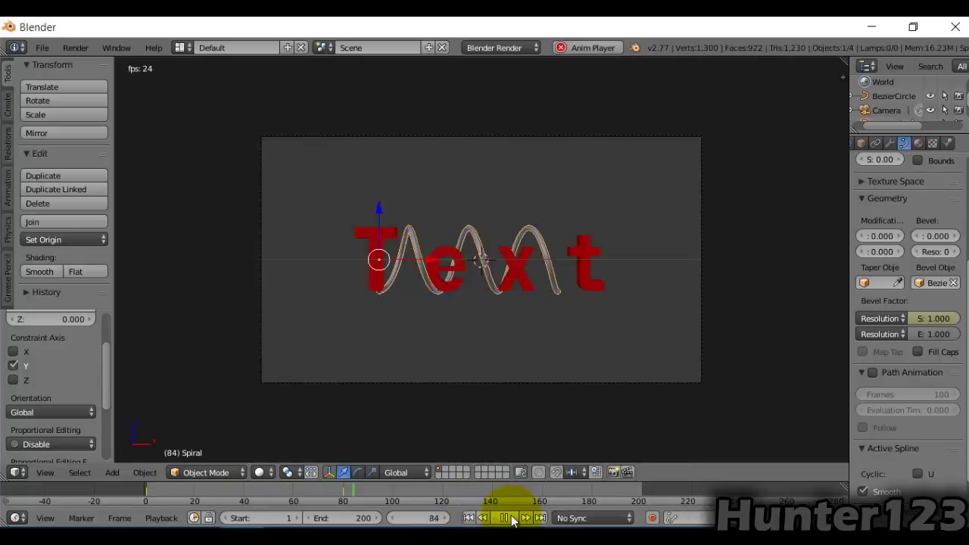
click(511, 518)
Step: Keyframe the spiral's bevel factor start at 0.000 on frame 81 and 1.000 on frame 82
drag(380, 489, 345, 490)
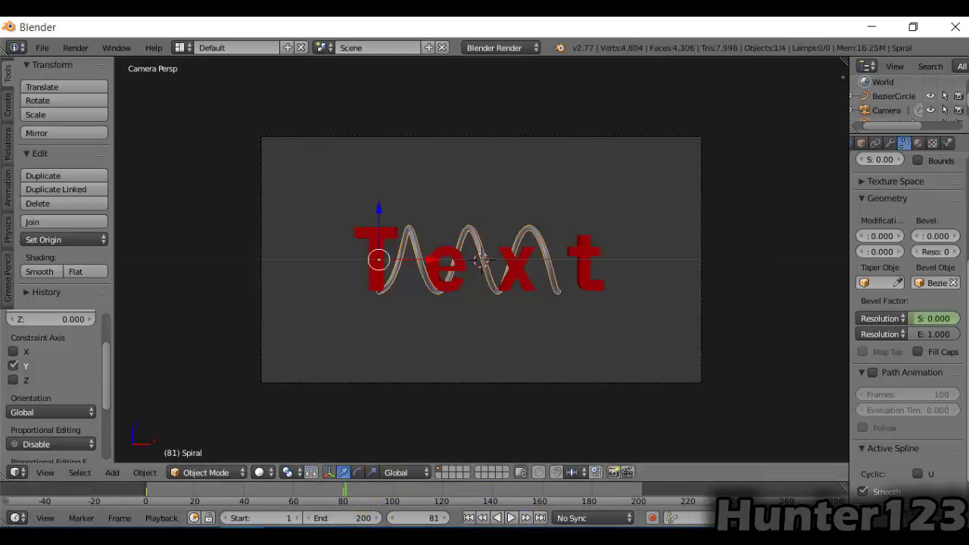
key(i)
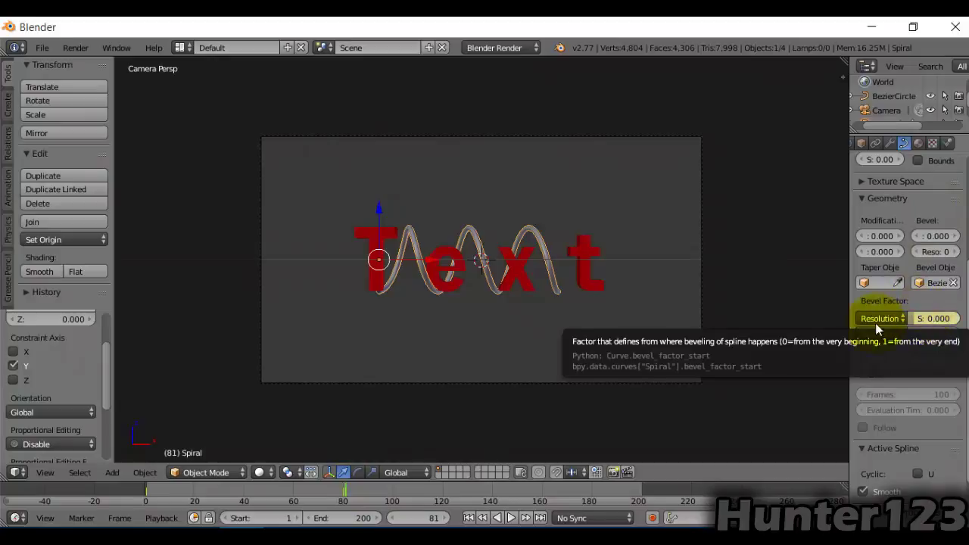
key(alt+a)
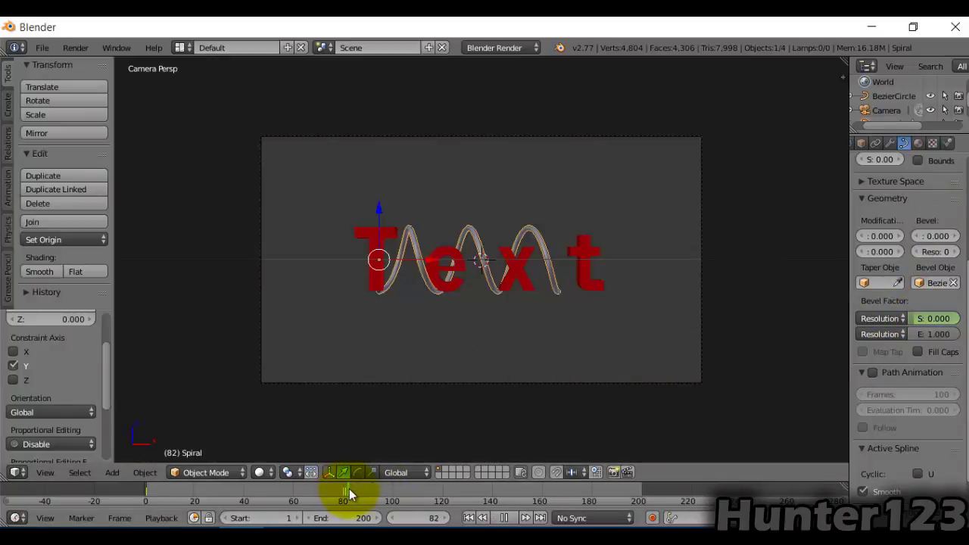
key(alt+a)
mouse_move(935, 319)
mouse_down()
mouse_move(22, 305)
mouse_move(942, 324)
mouse_up()
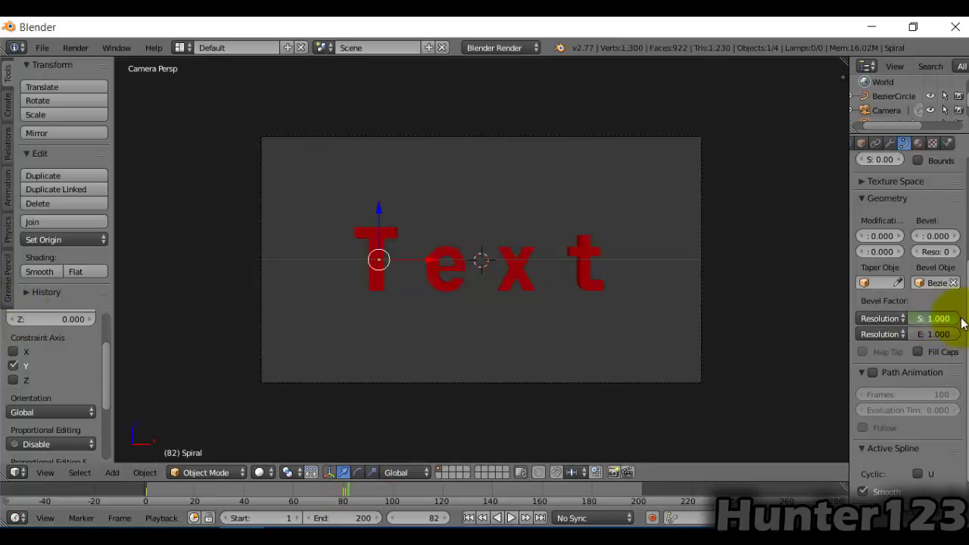
key(i)
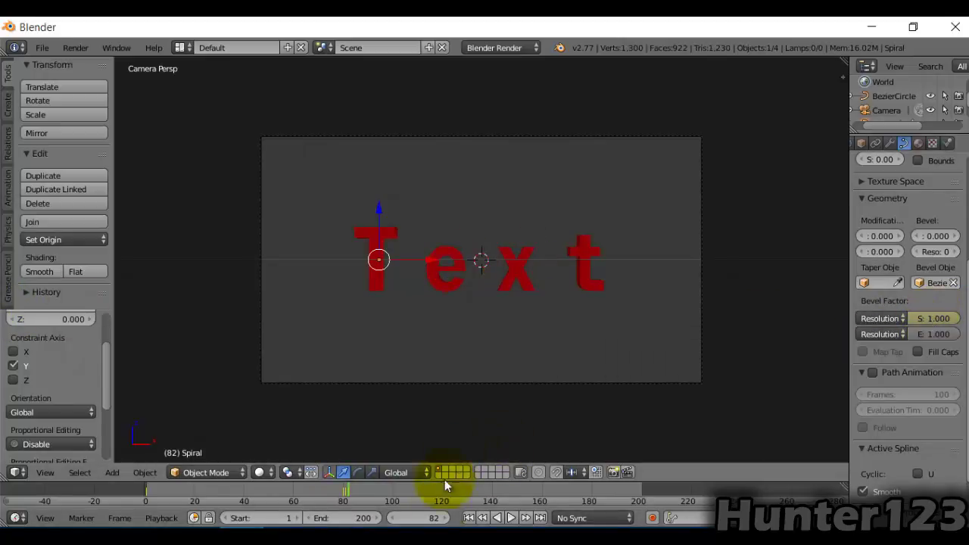
Step: Play the animation from the beginning twice to review the spiral's appearance and disappearance, and return to frame 1
click(468, 518)
click(511, 517)
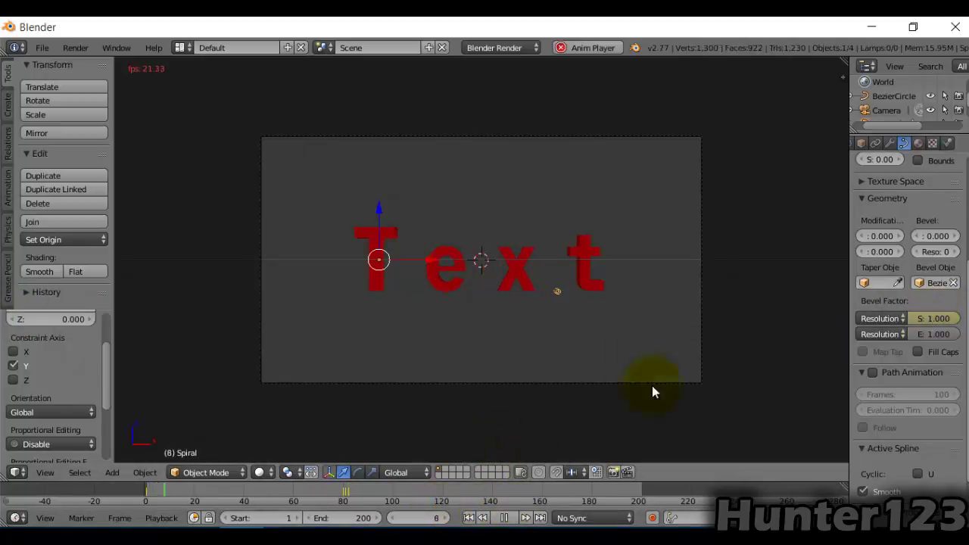
right_click(699, 346)
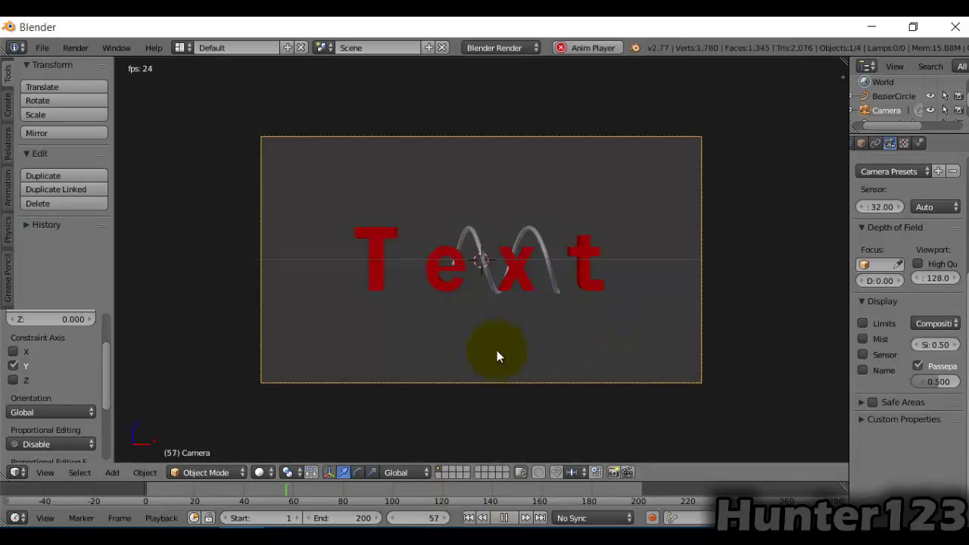
click(504, 518)
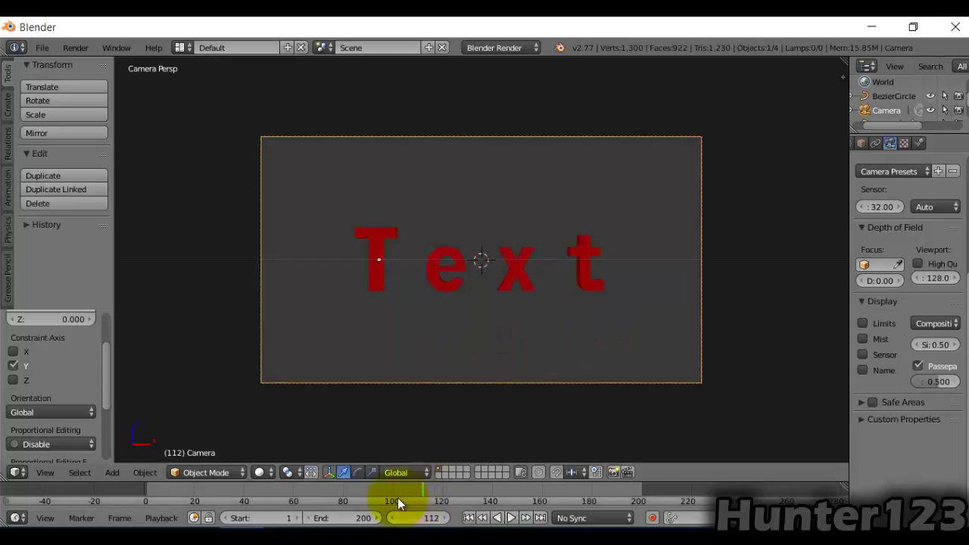
ctrl+scroll(397, 497, left, 2)
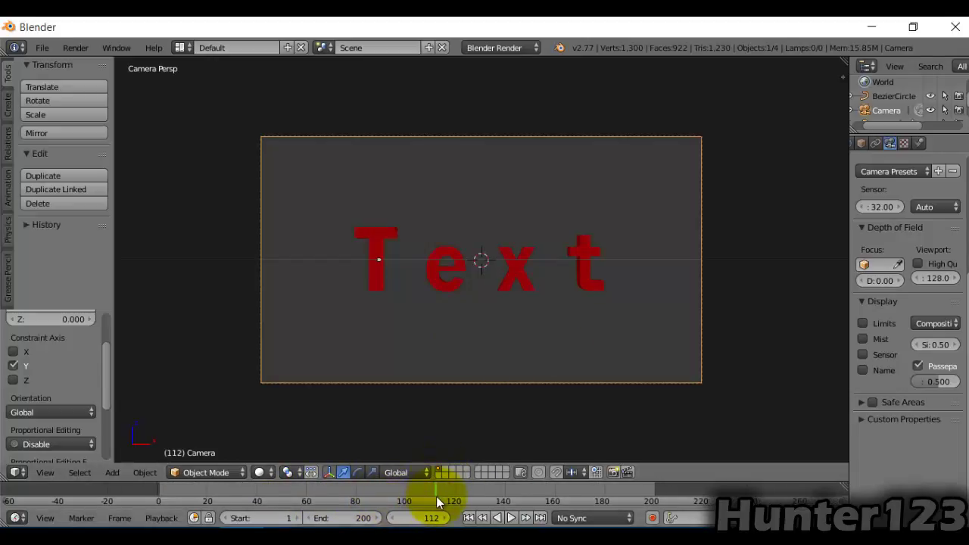
key(alt+a)
drag(435, 491, 158, 484)
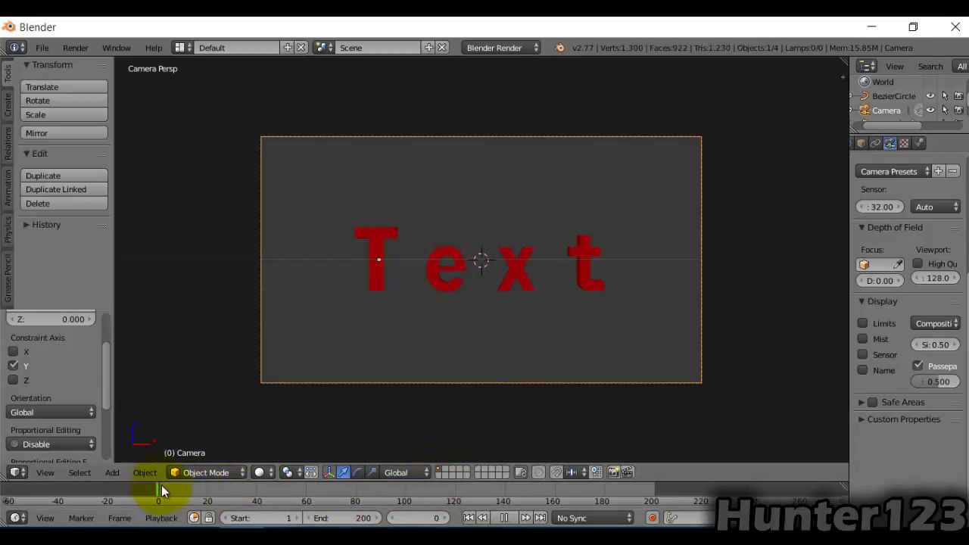
key(alt+a)
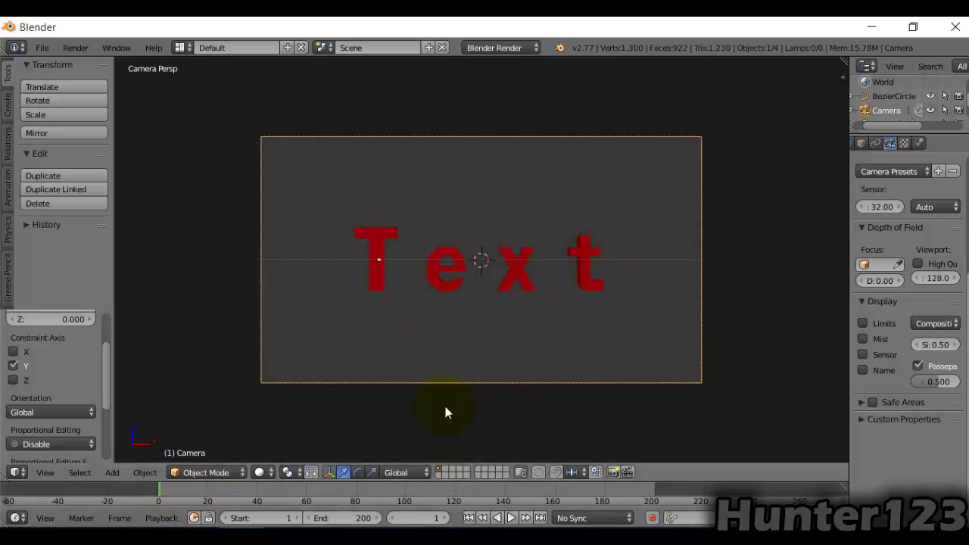
click(511, 517)
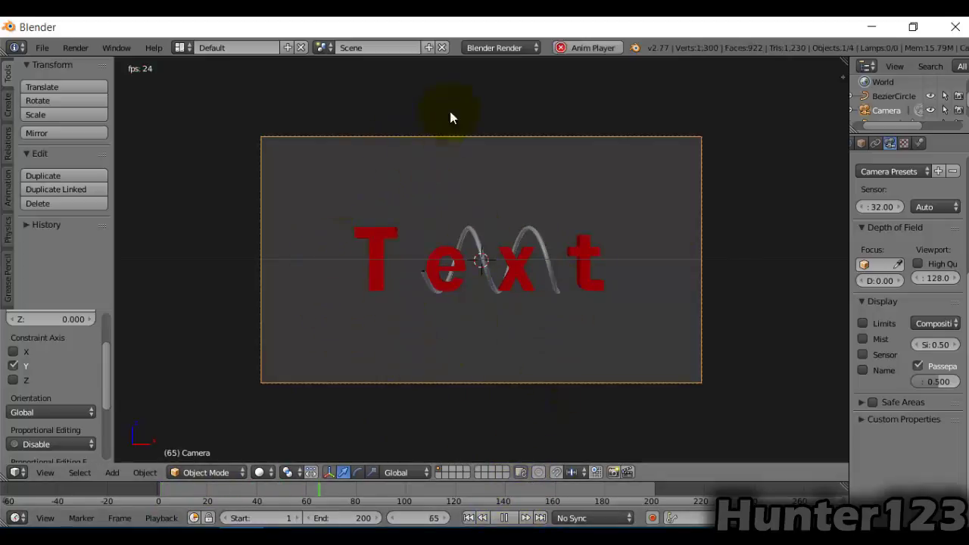
click(503, 518)
drag(235, 492, 159, 484)
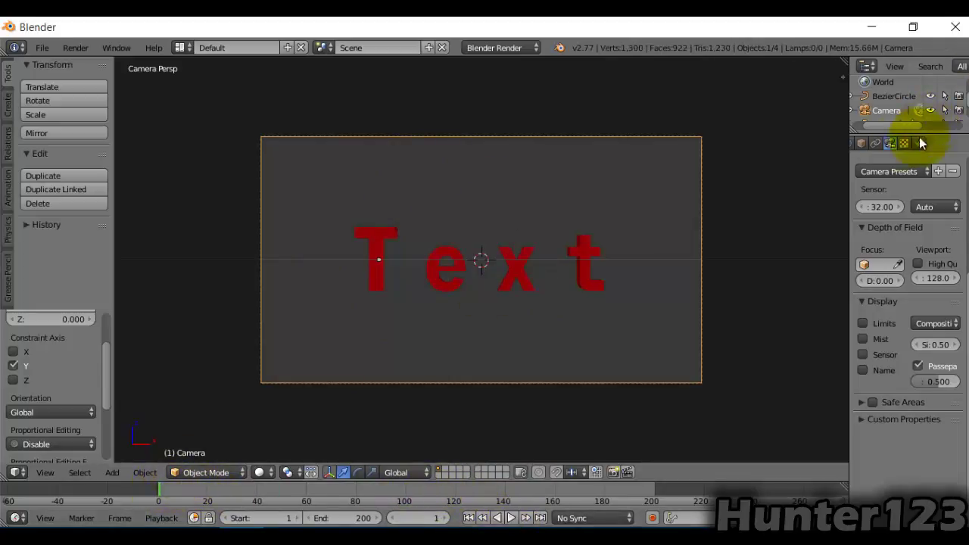
click(862, 144)
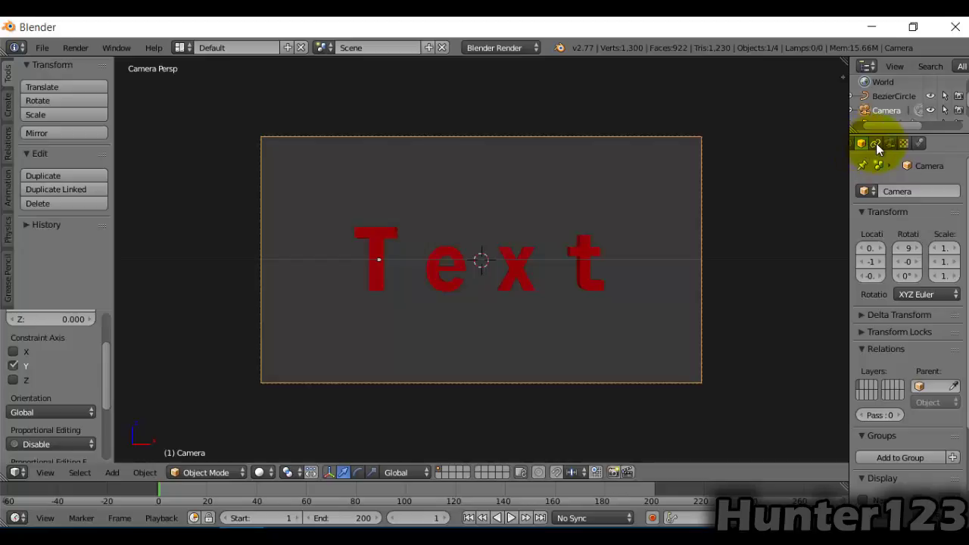
scroll(876, 143, up, 2)
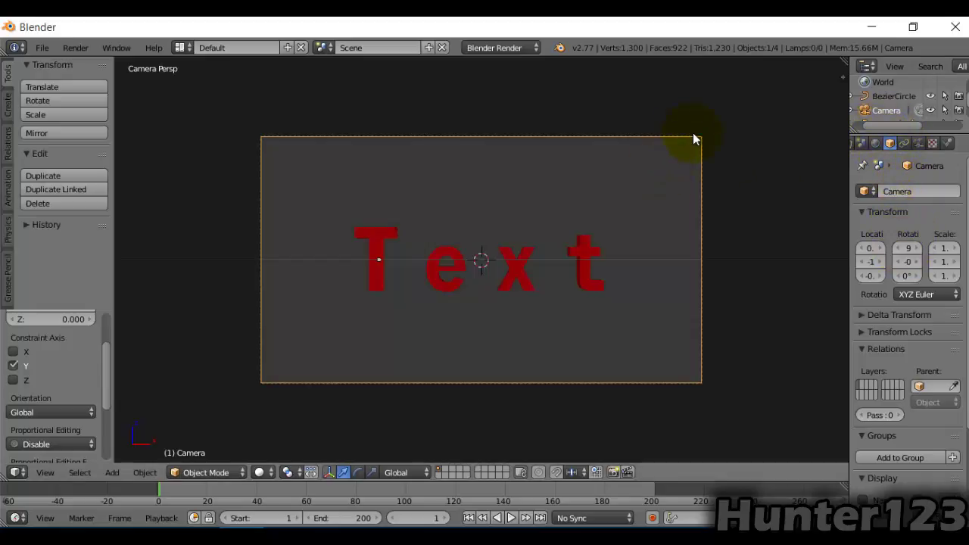
right_click(595, 270)
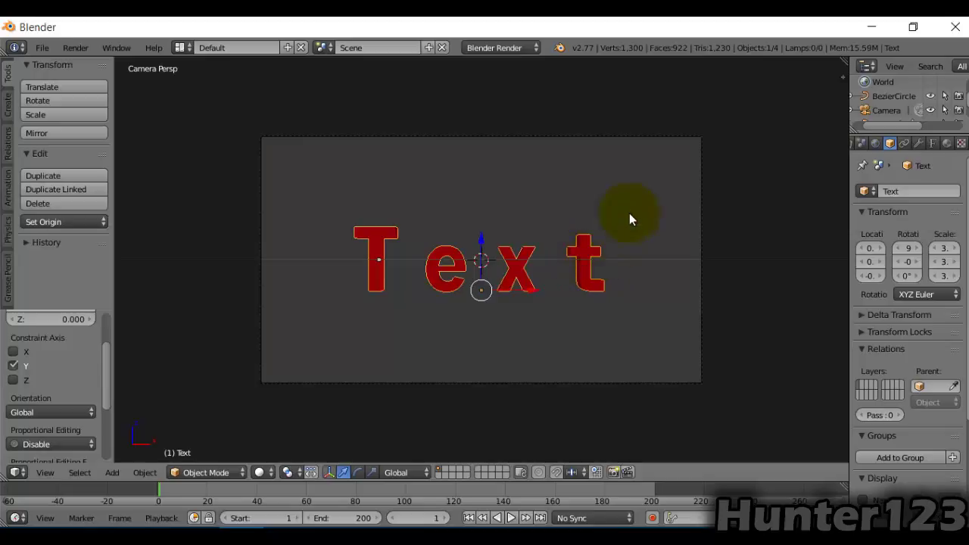
scroll(581, 147, down, 2)
middle_drag(581, 148, 672, 241)
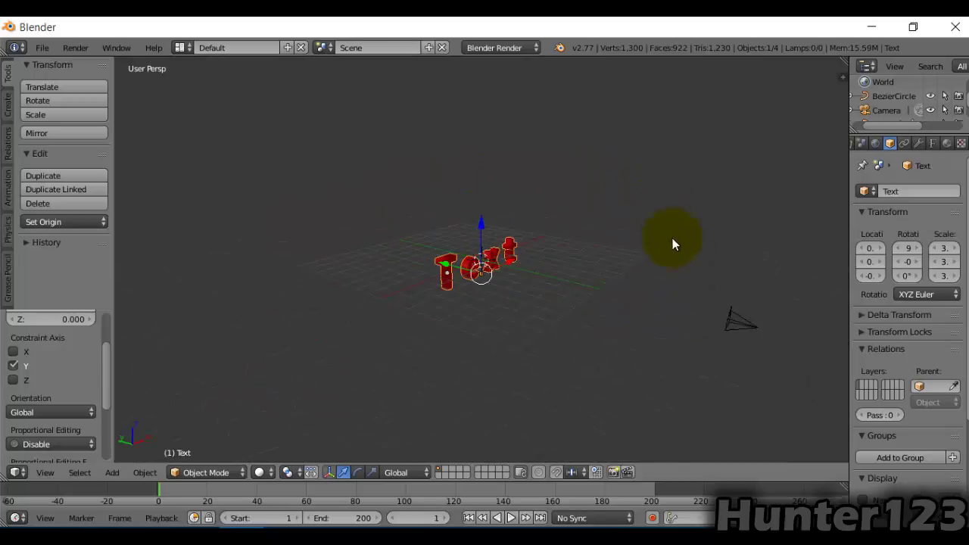
right_click(741, 326)
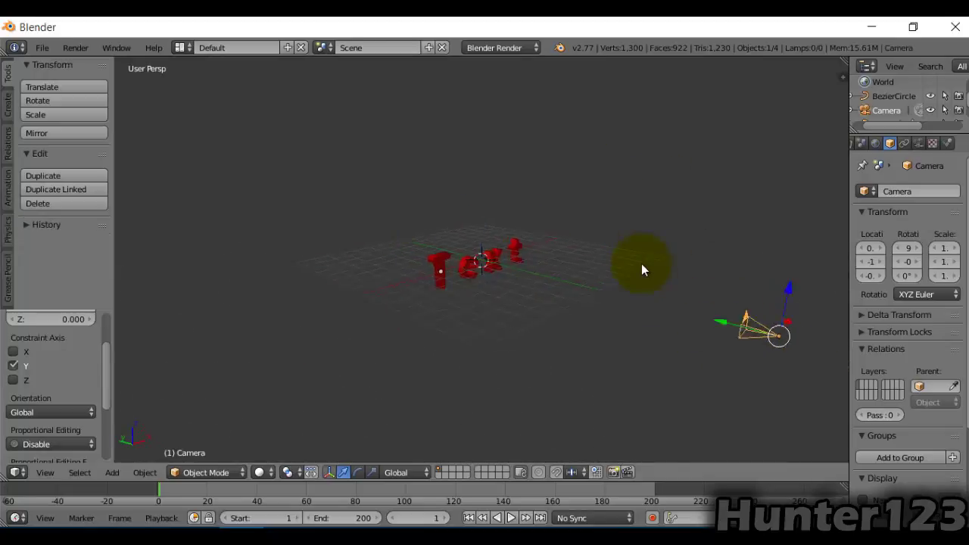
key(KP_0)
right_click(542, 258)
scroll(537, 256, up, 4)
scroll(537, 256, up, 2)
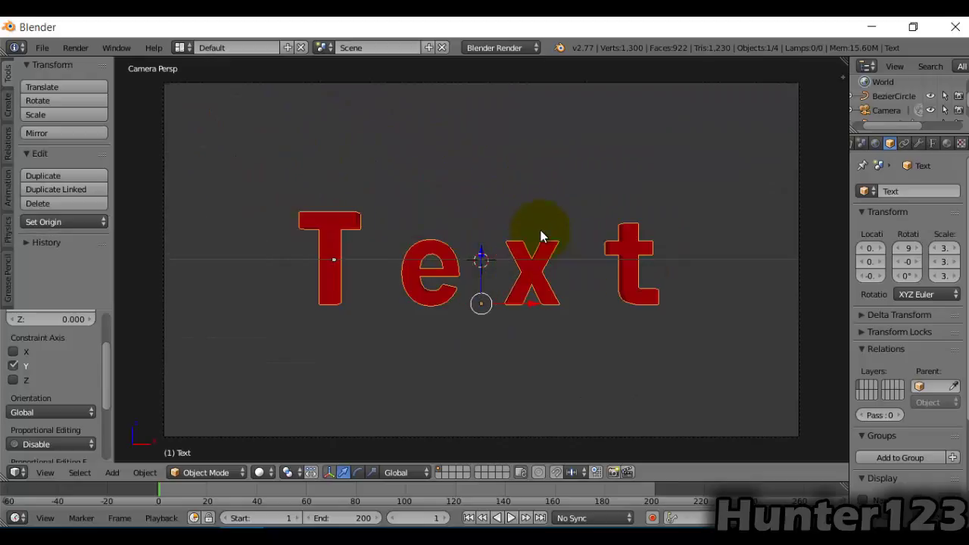
scroll(541, 230, down, 1)
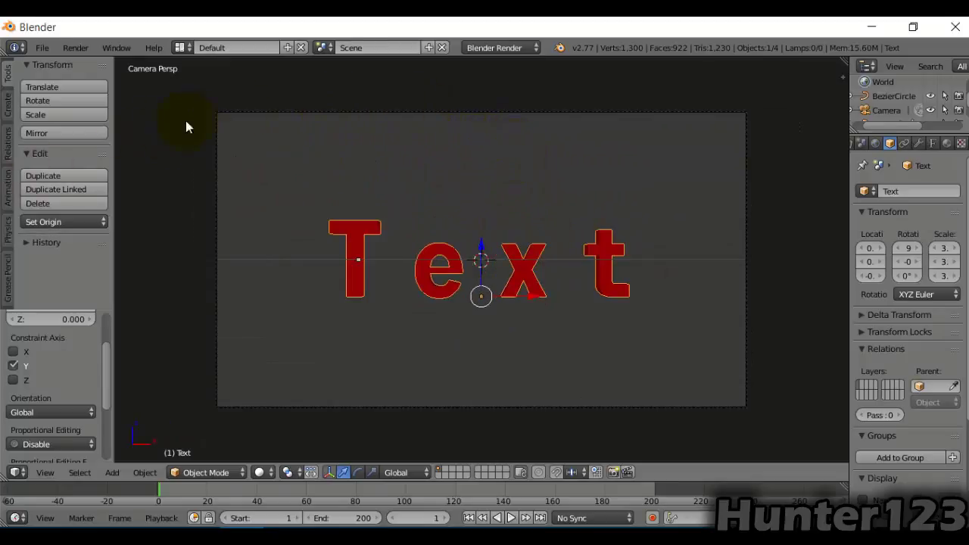
Step: Select the camera and insert a LocRot keyframe on frame 1
right_click(749, 211)
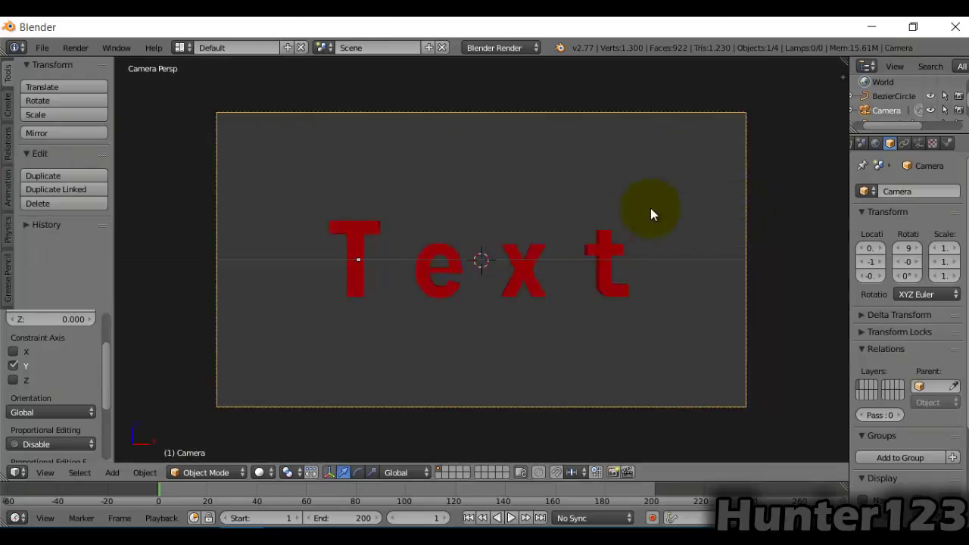
key(i)
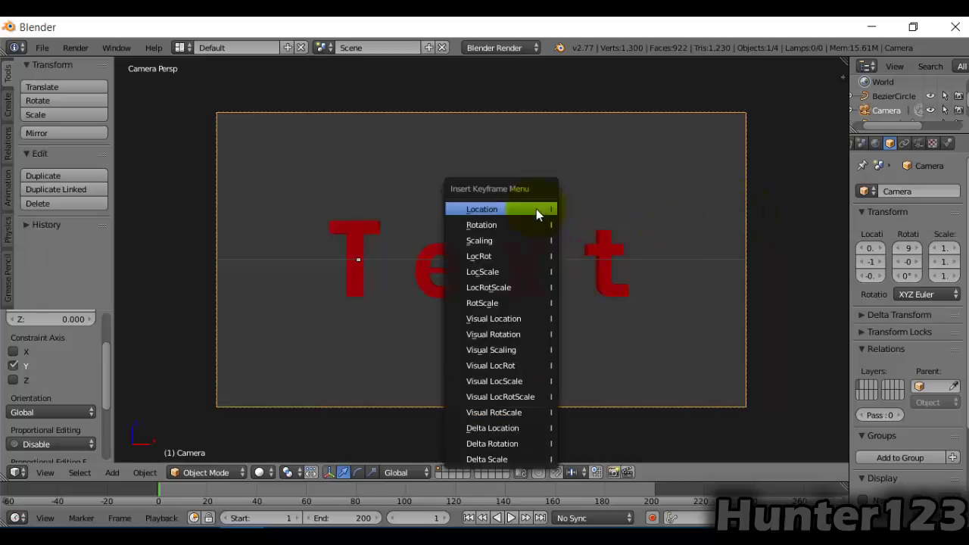
click(519, 251)
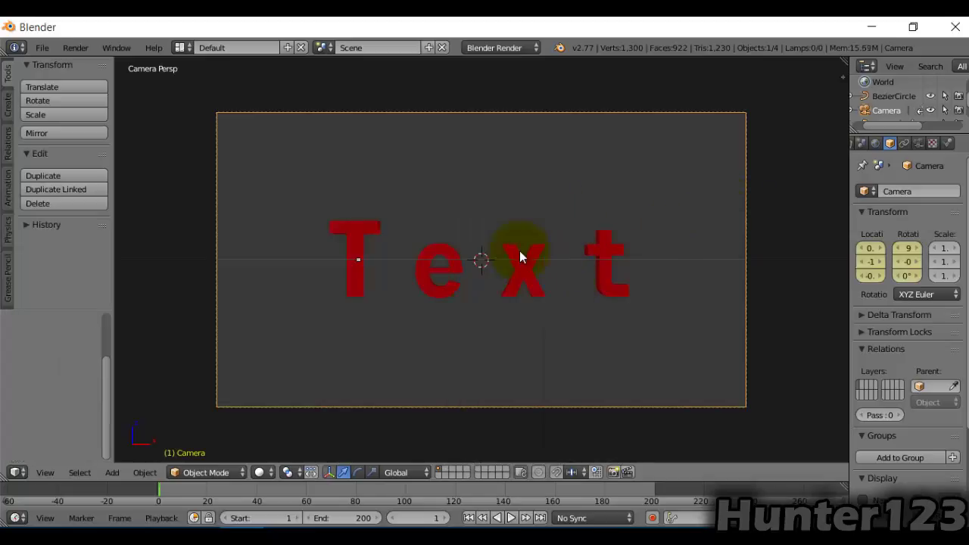
Step: At frame 80, move the camera closer to the text, rotate it slightly, and insert a LocRot keyframe
drag(175, 487, 355, 502)
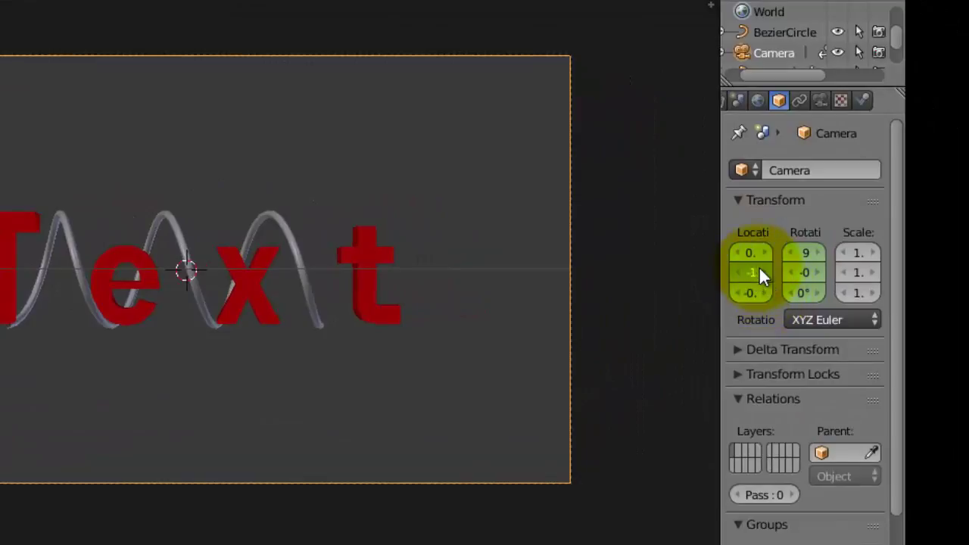
mouse_move(759, 266)
mouse_down()
mouse_move(852, 245)
mouse_move(961, 245)
mouse_move(753, 278)
mouse_up()
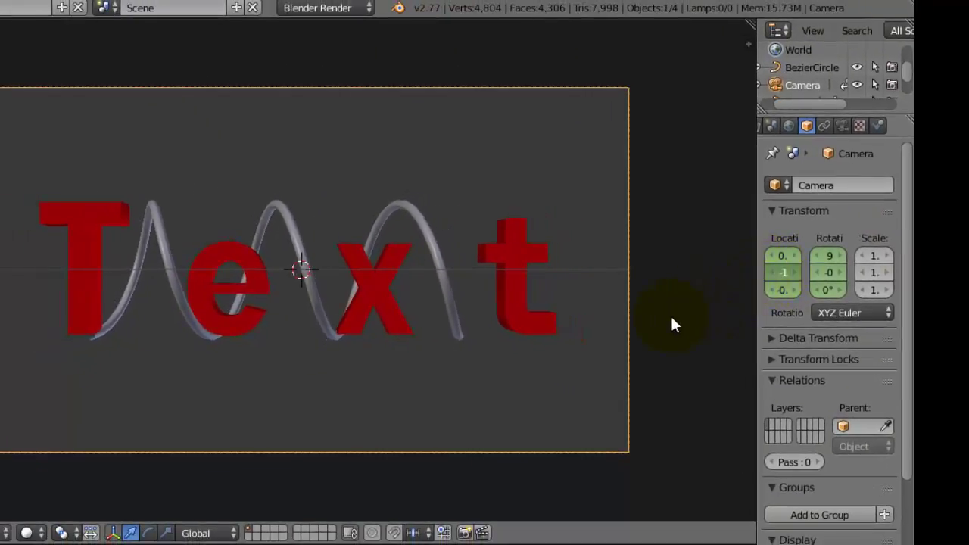
drag(782, 294, 822, 287)
drag(770, 250, 759, 285)
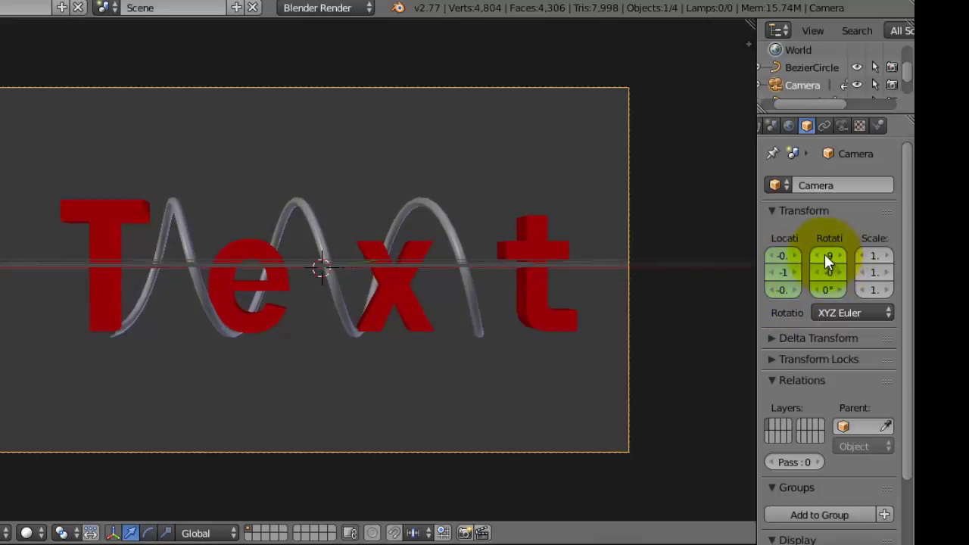
mouse_move(831, 252)
mouse_down()
mouse_move(835, 288)
mouse_move(850, 287)
mouse_move(835, 287)
mouse_move(835, 264)
mouse_move(825, 265)
mouse_up()
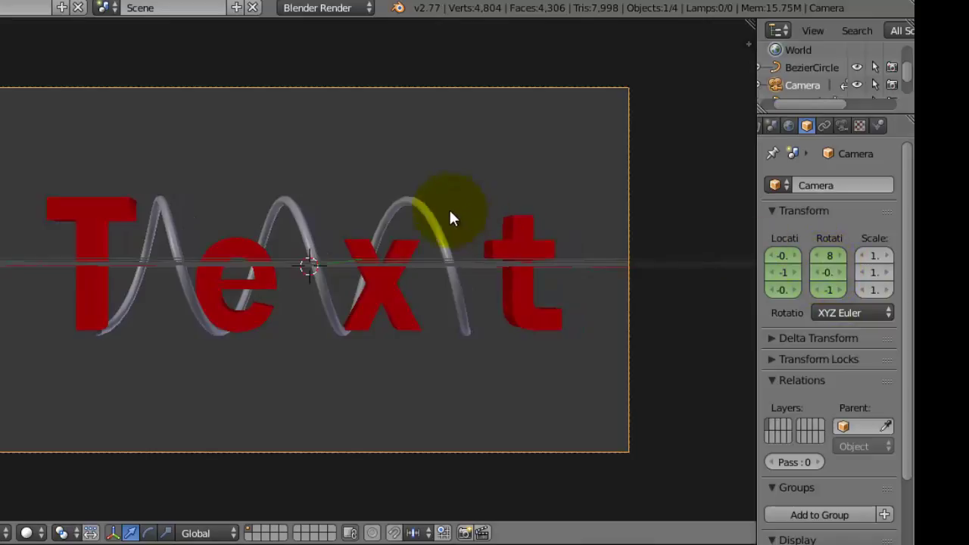
key(i)
click(378, 180)
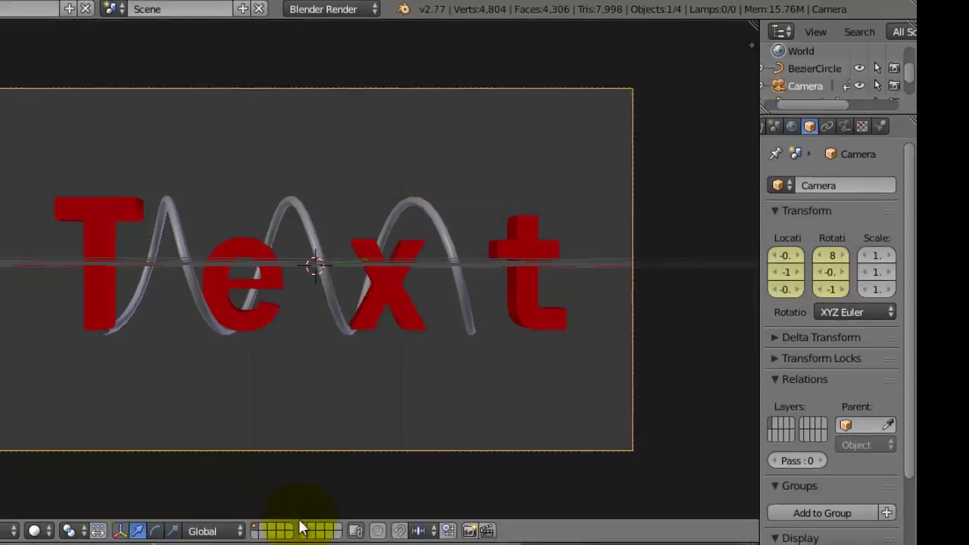
Step: Play the animation from the beginning and scrub through its early frames to review the camera movement, then return to frame 0
click(470, 518)
click(505, 518)
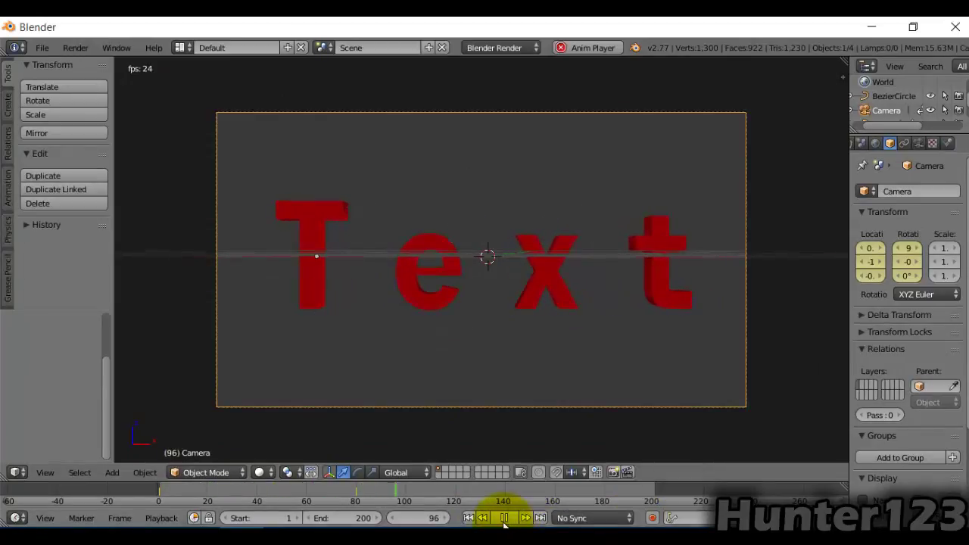
click(504, 518)
drag(403, 491, 162, 503)
key(alt+a)
key(Escape)
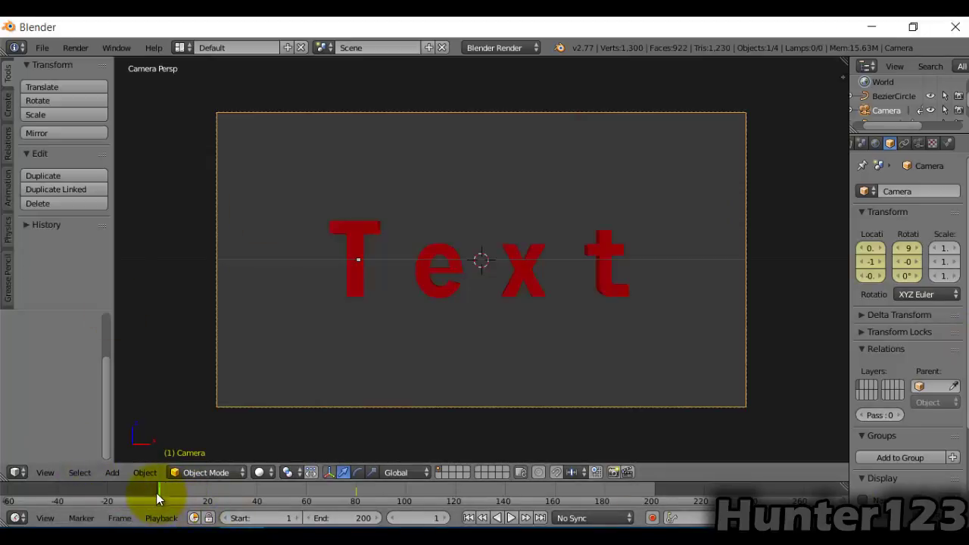
drag(157, 492, 164, 492)
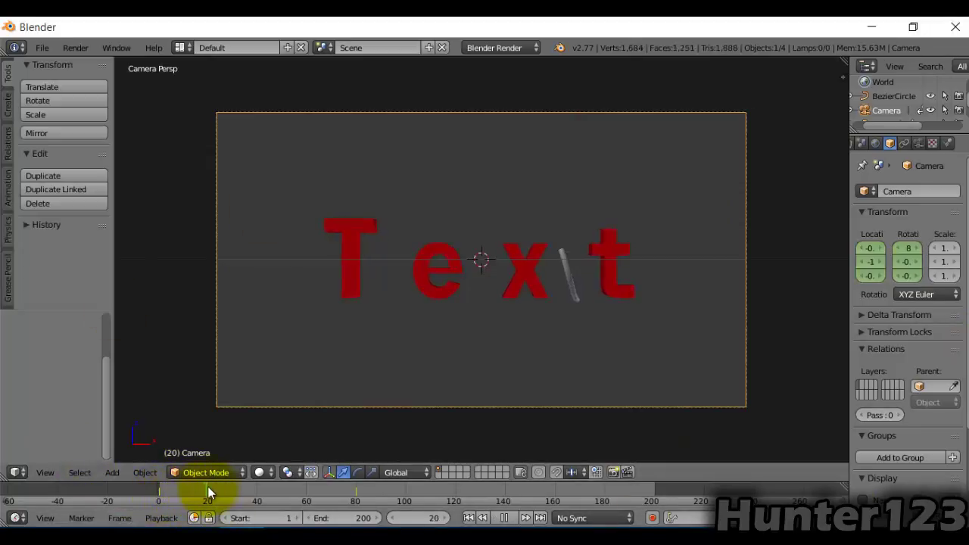
drag(307, 490, 134, 498)
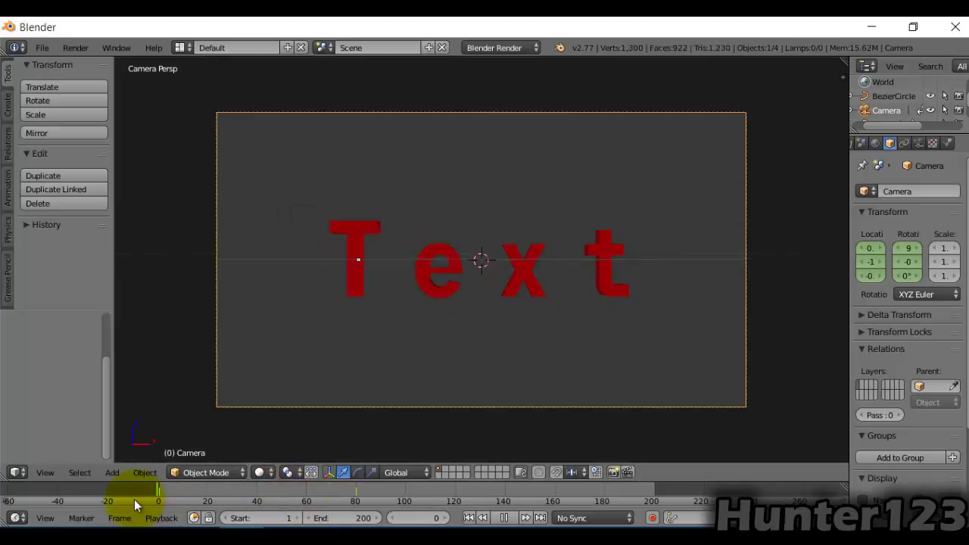
key(alt+a)
Step: Select the text object and copy the hex code of its material's diffuse color
right_click(540, 254)
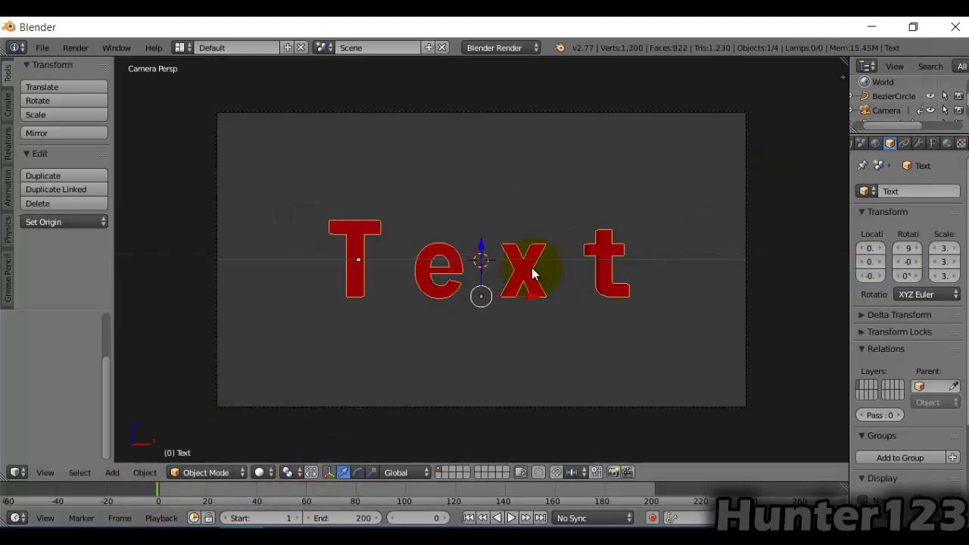
click(946, 143)
click(900, 409)
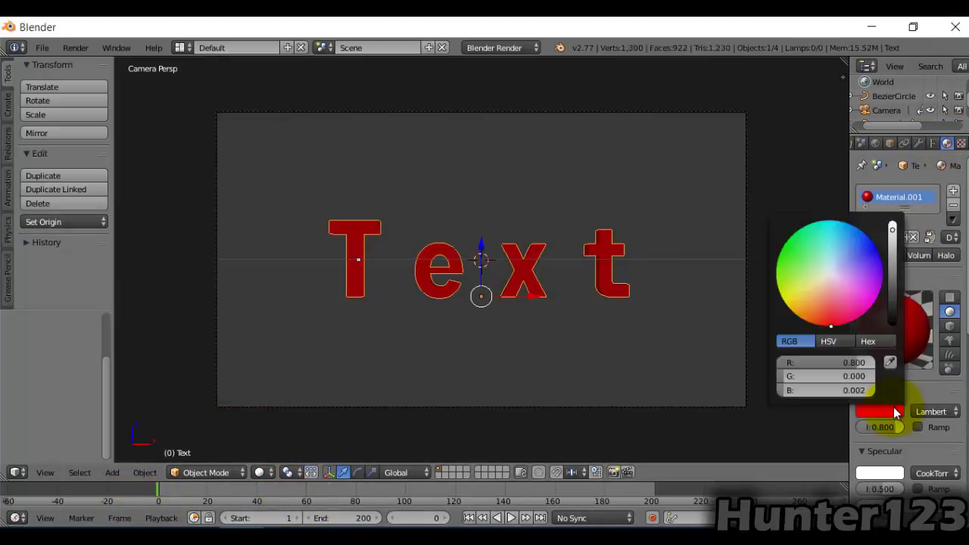
click(865, 341)
click(835, 361)
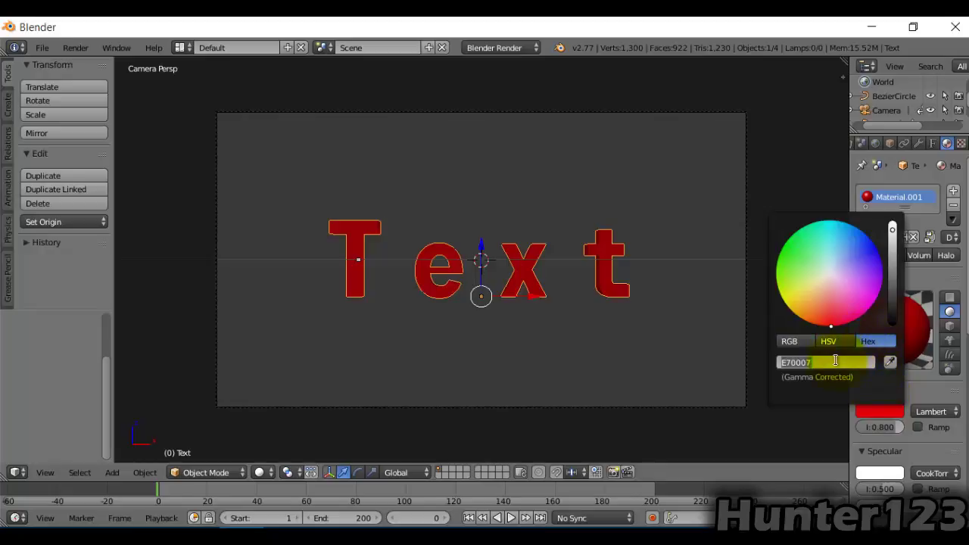
key(Return)
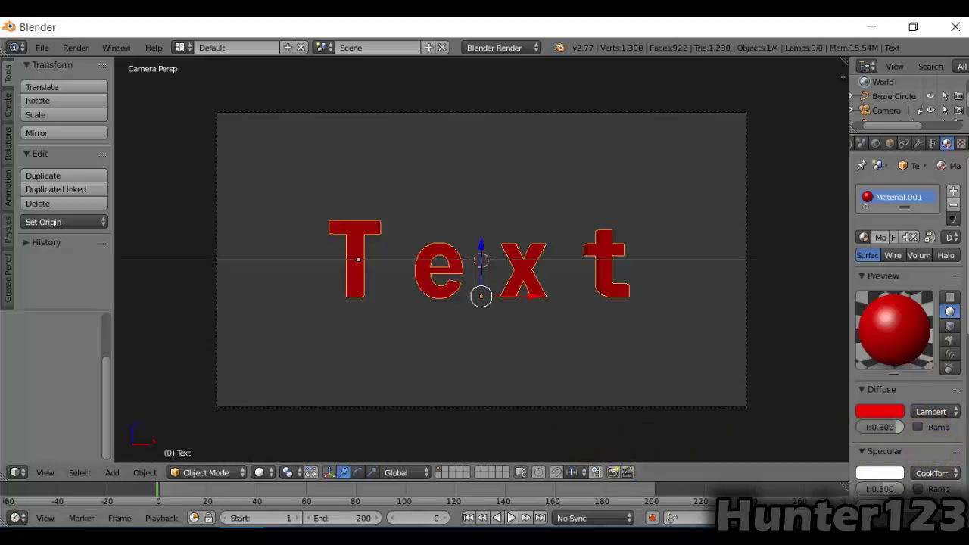
Step: Switch to Notepad, note the color as "Red-E70007", and minimize the window
click(464, 542)
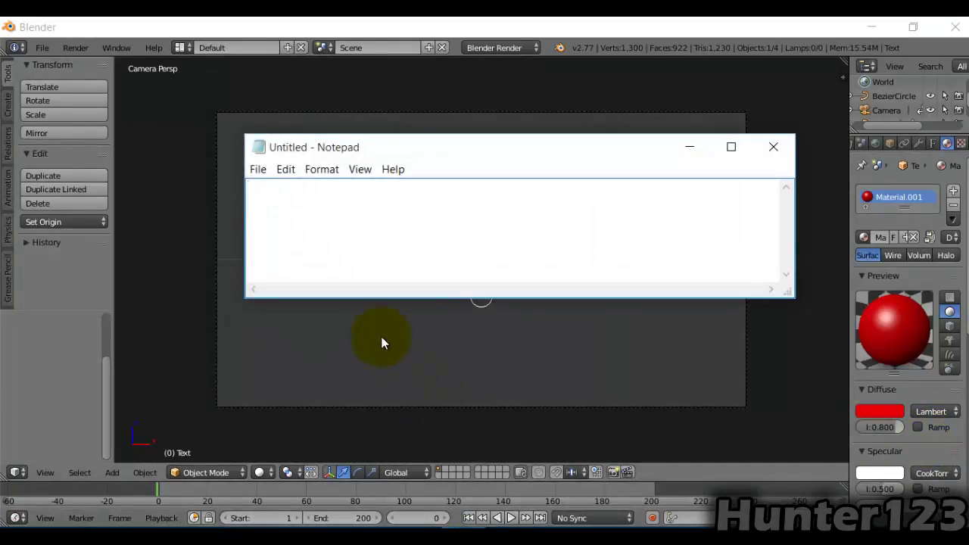
text(Red-)
text(E70007)
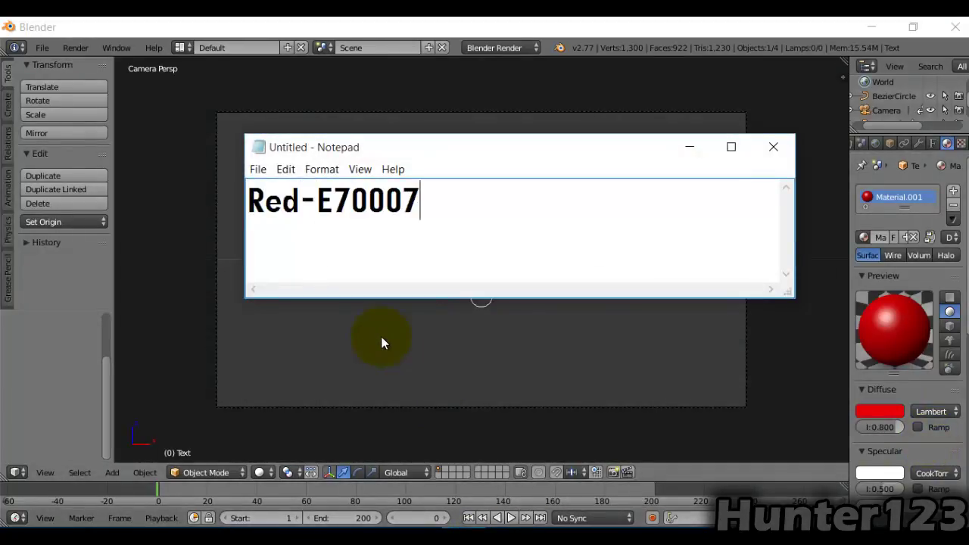
click(690, 147)
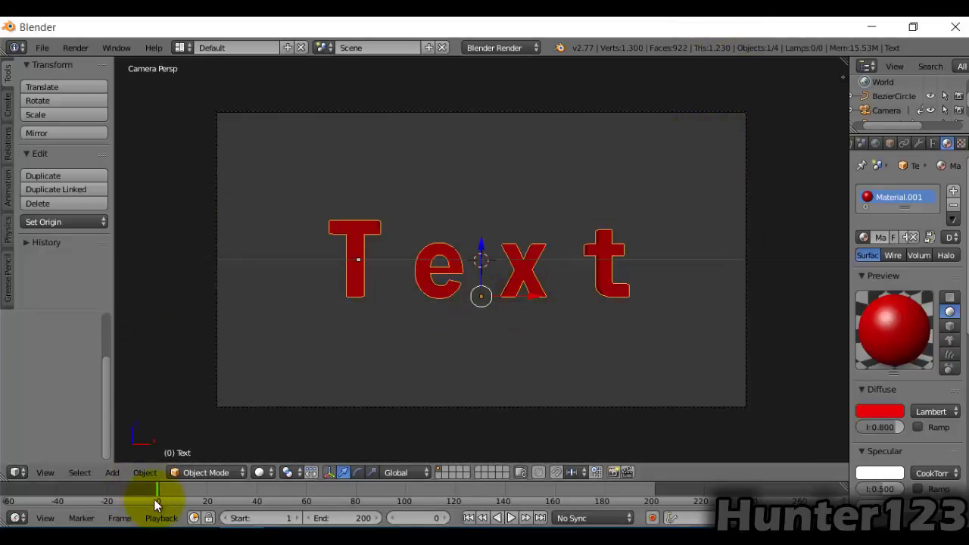
Step: Keyframe the text material's red diffuse color on frame 20
mouse_move(158, 493)
middle_down()
mouse_move(178, 489)
mouse_move(156, 491)
middle_up()
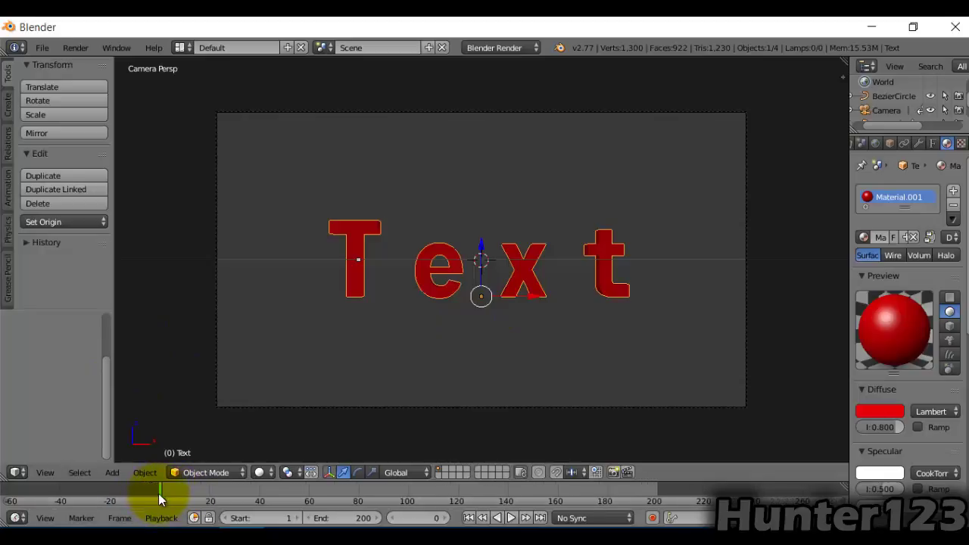
drag(159, 493, 180, 490)
key(alt+a)
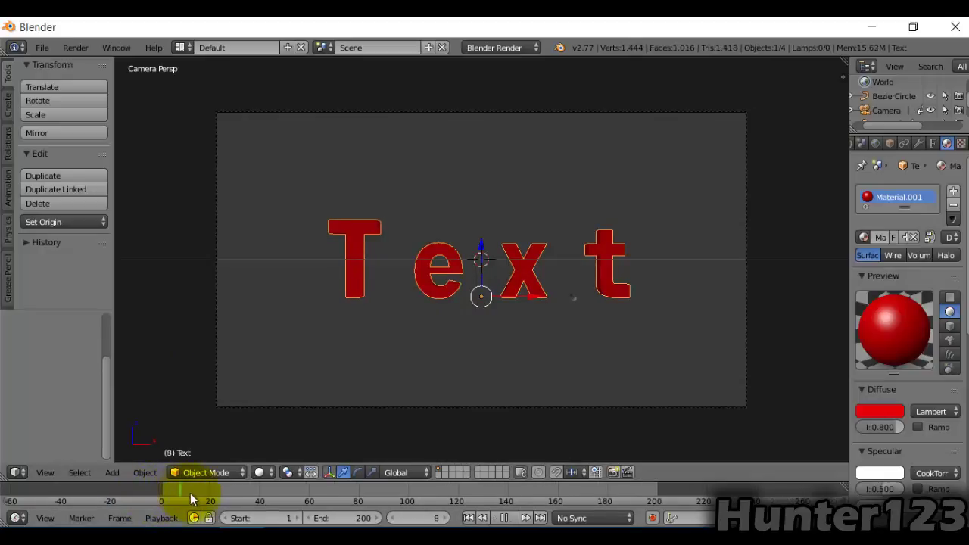
click(207, 492)
key(alt+a)
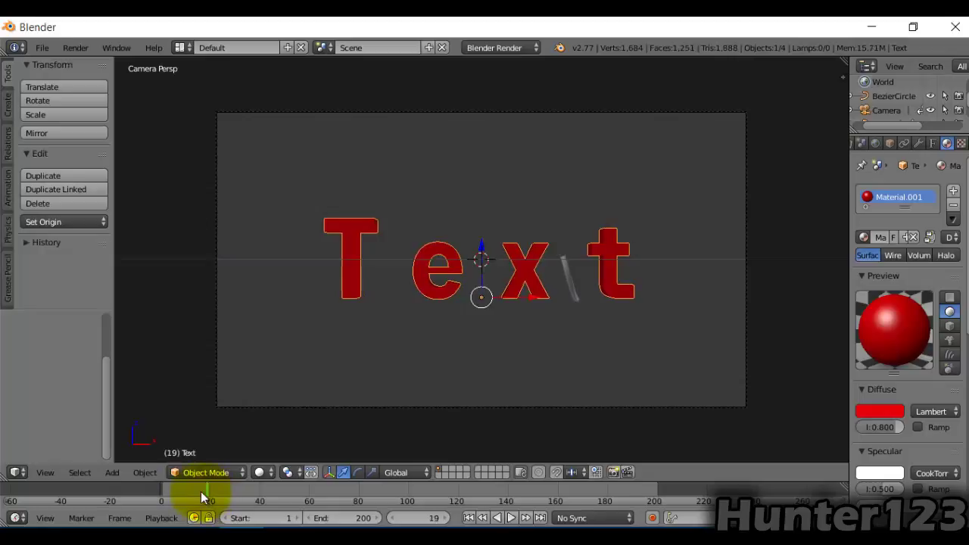
key(alt+a)
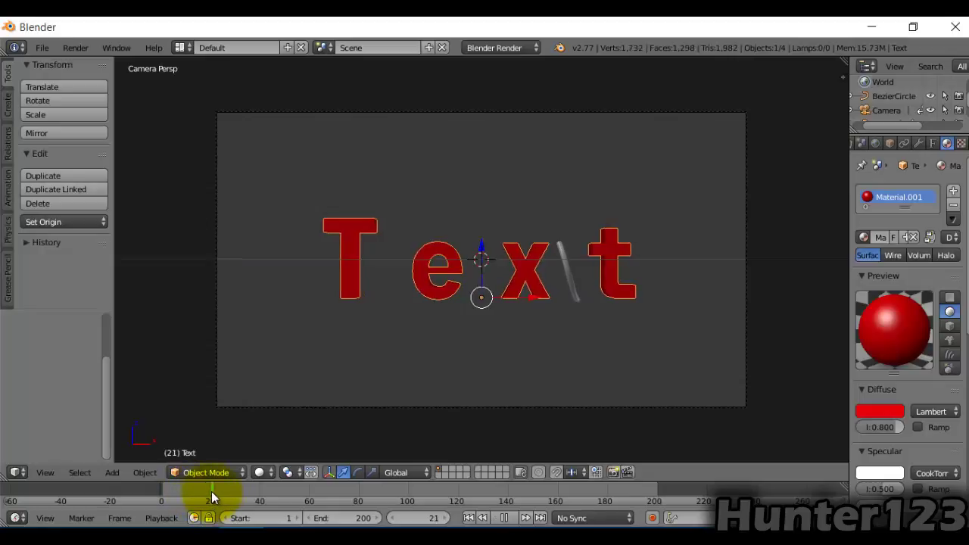
click(210, 491)
key(alt+a)
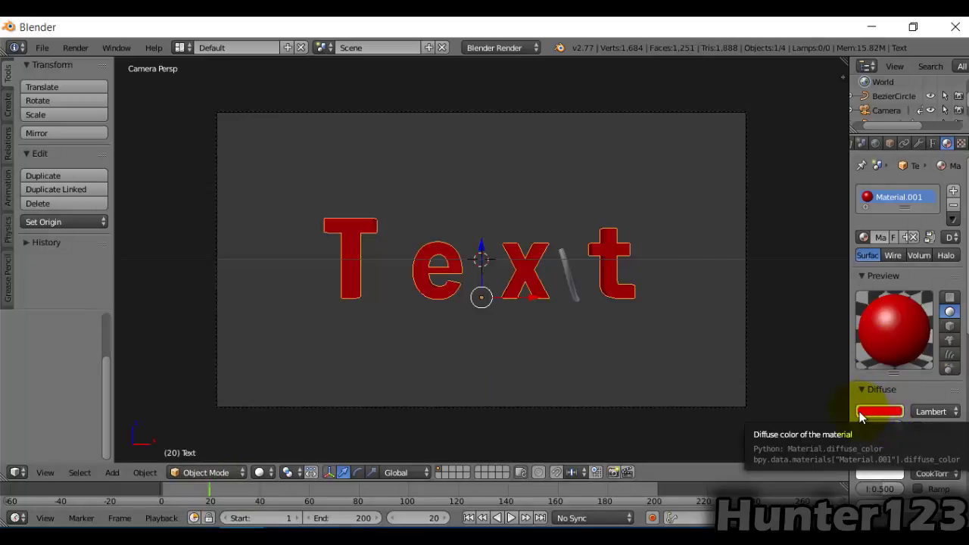
key(alt+a)
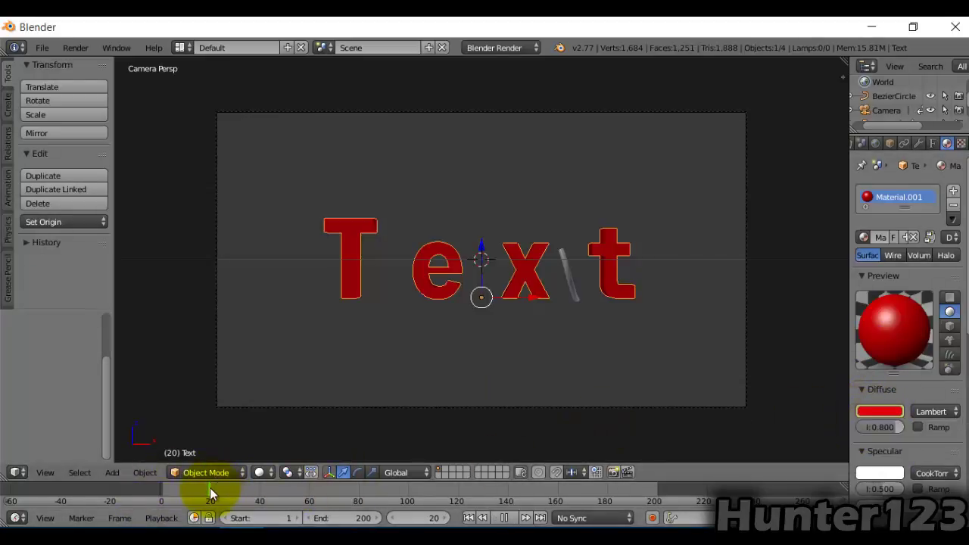
Step: On frame 40, set the text material's diffuse color to blue 003BE7 and keyframe it
drag(209, 487, 259, 498)
key(alt+a)
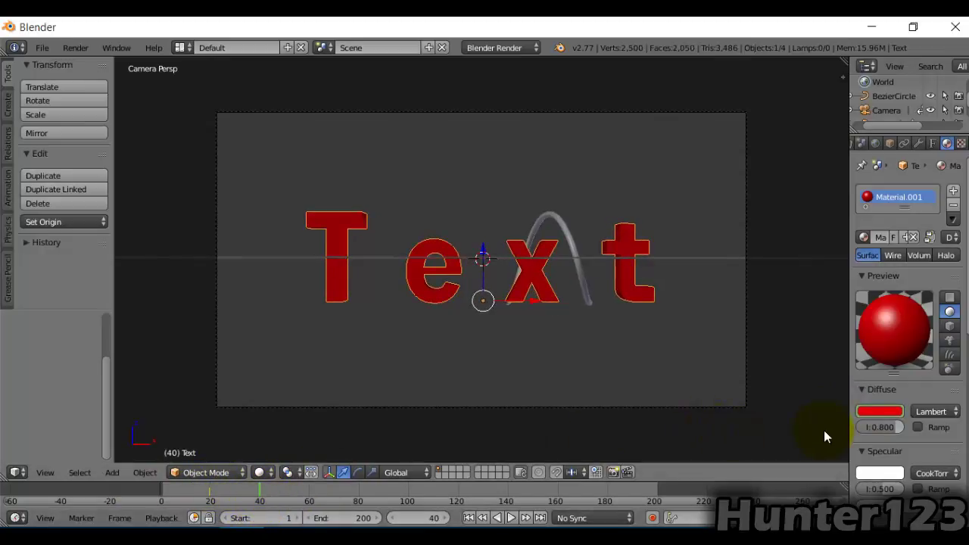
click(878, 411)
click(866, 236)
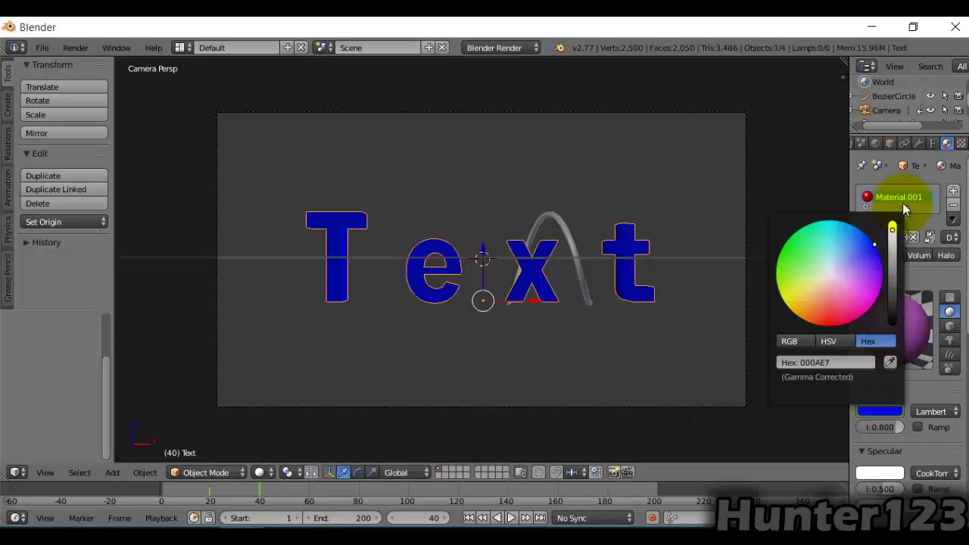
click(822, 363)
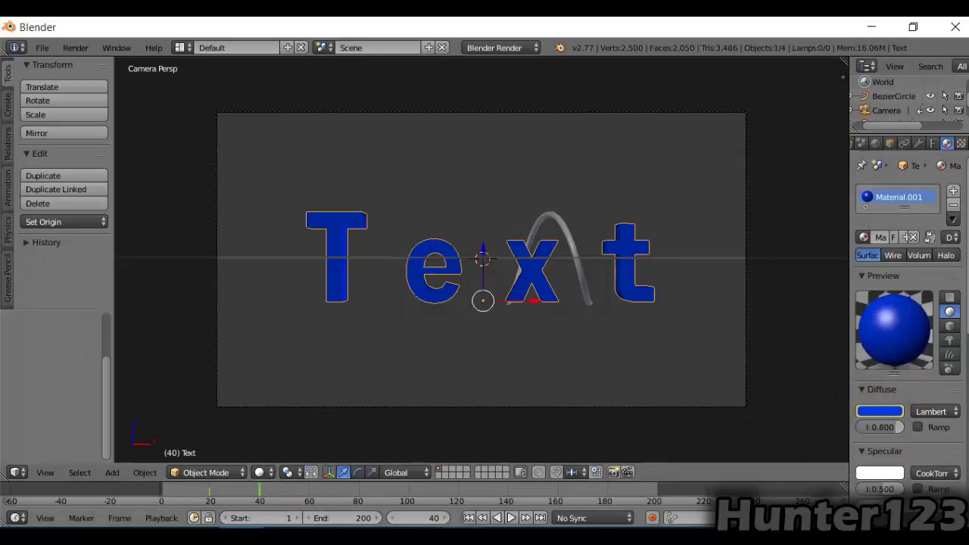
Step: Switch to Notepad, add the line "Blue-003BE7" below the red code, and minimize the window
key(alt+Tab)
key(Return)
text(Bl)
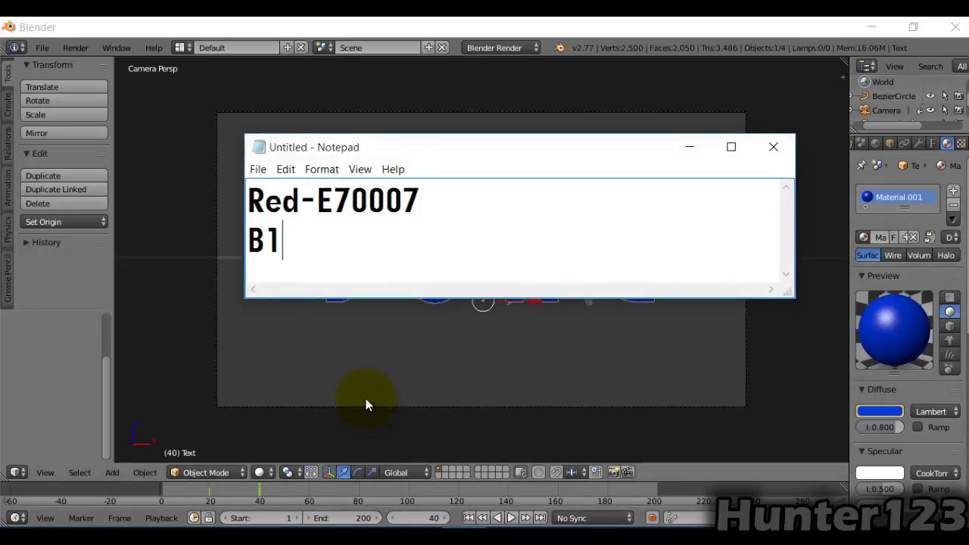
text(ue-003BE7)
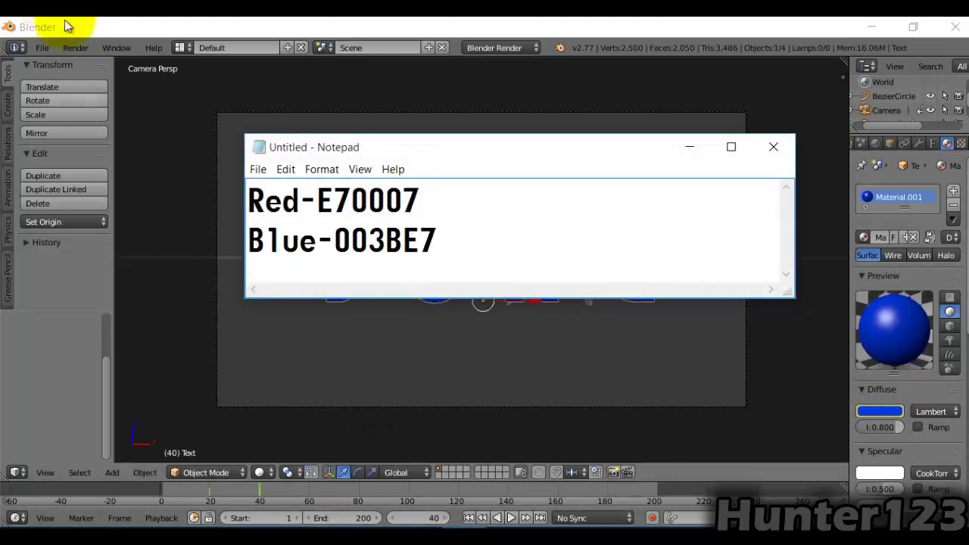
key(Return)
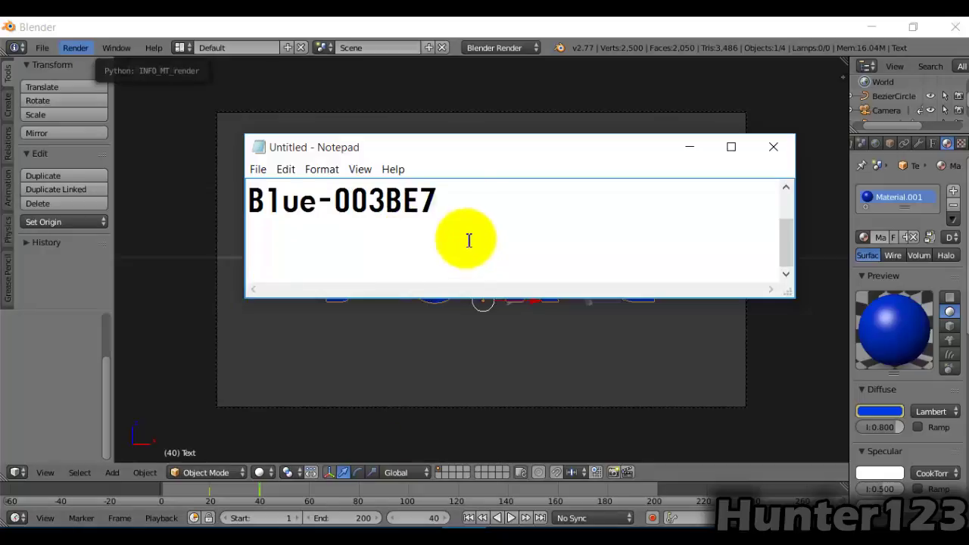
scroll(493, 228, up, 1)
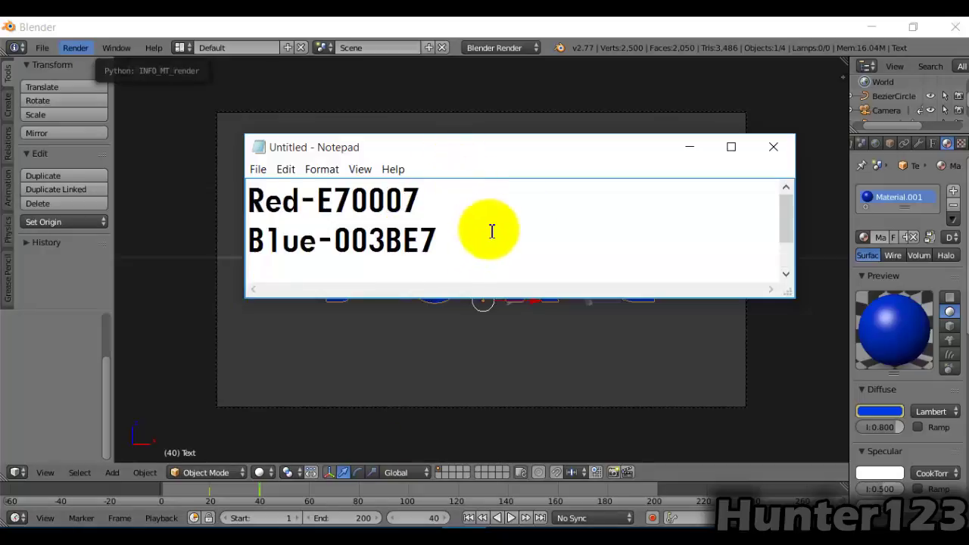
click(689, 147)
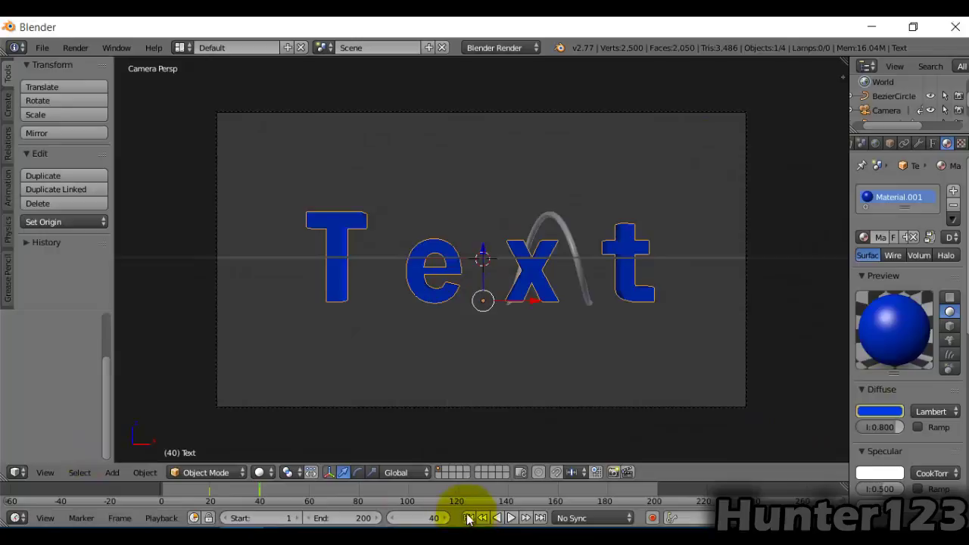
Step: Play the animation from the beginning to review the text's color change, stop it, and return to frame 0
click(469, 518)
click(509, 518)
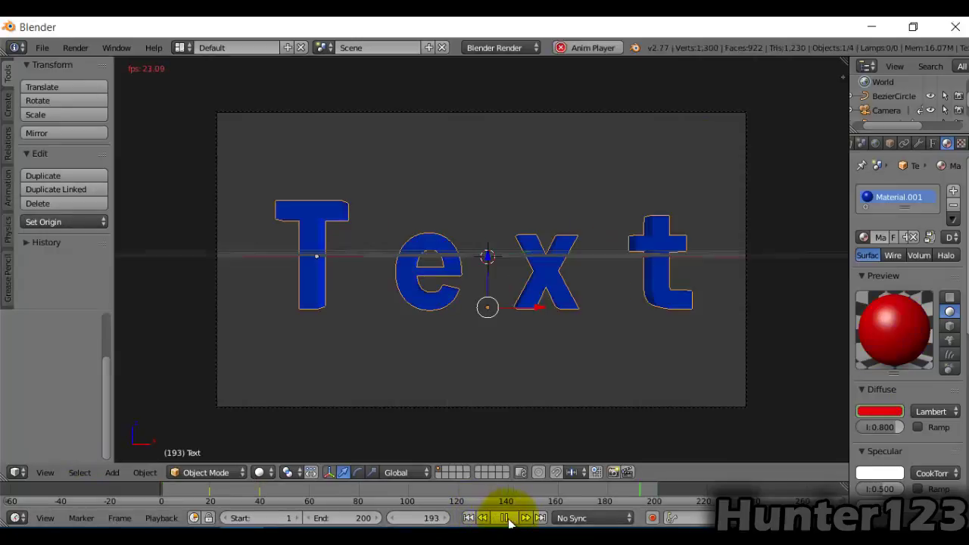
click(505, 517)
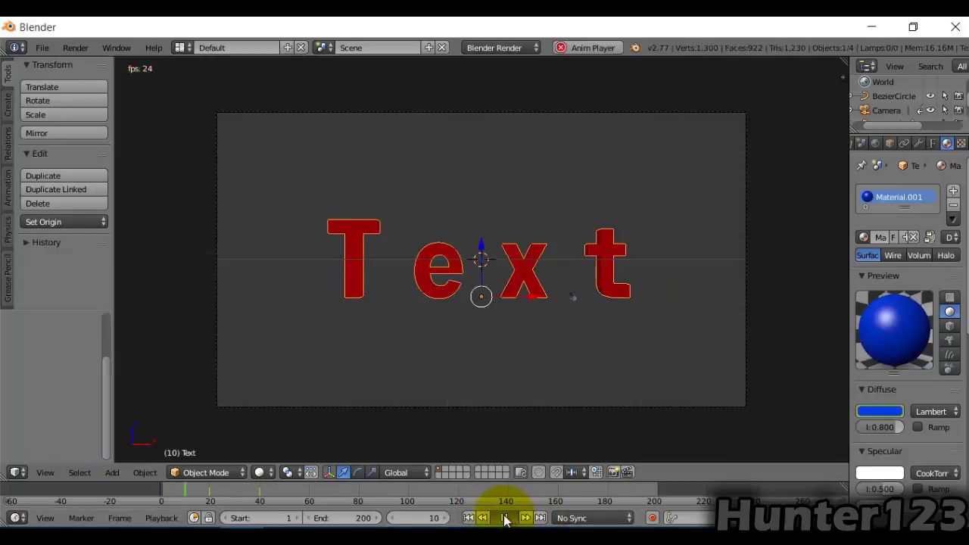
click(188, 499)
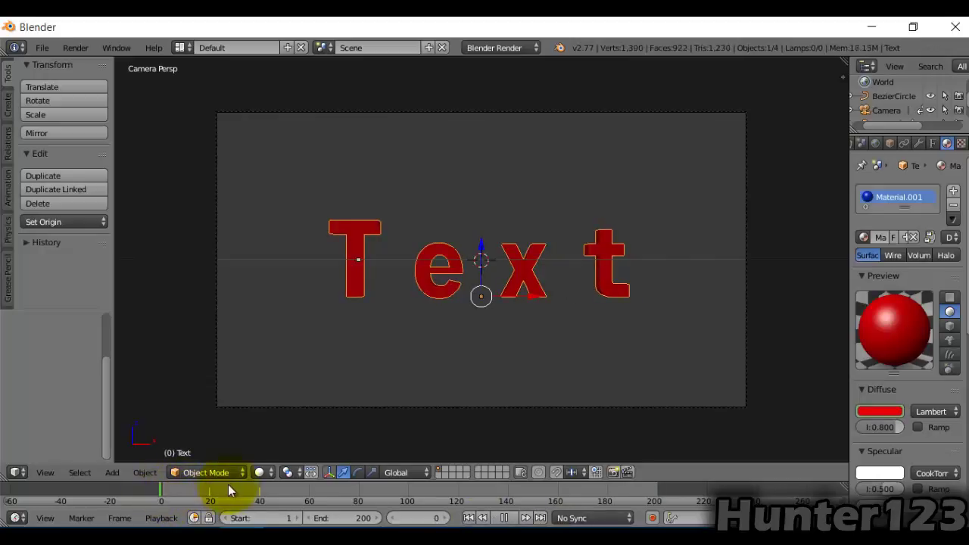
key(alt+a)
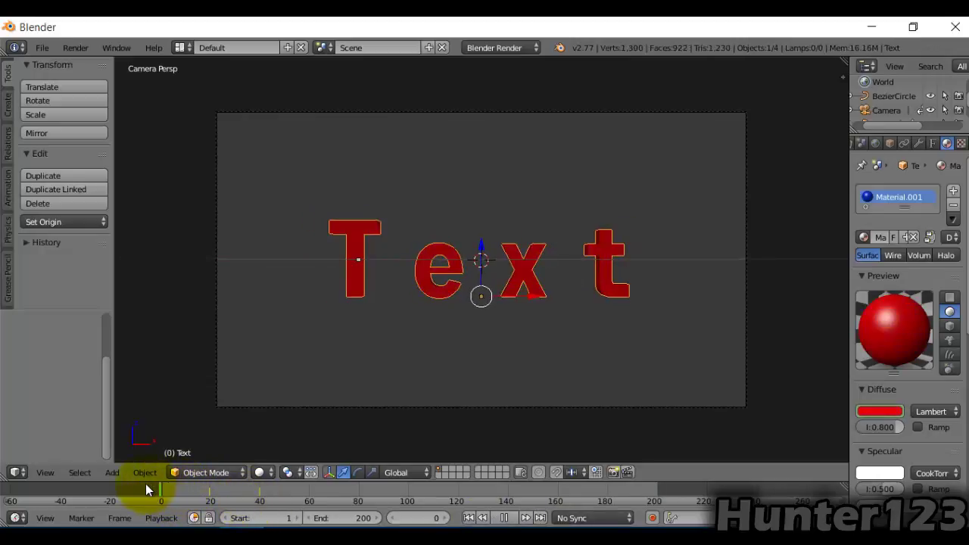
key(Escape)
click(496, 49)
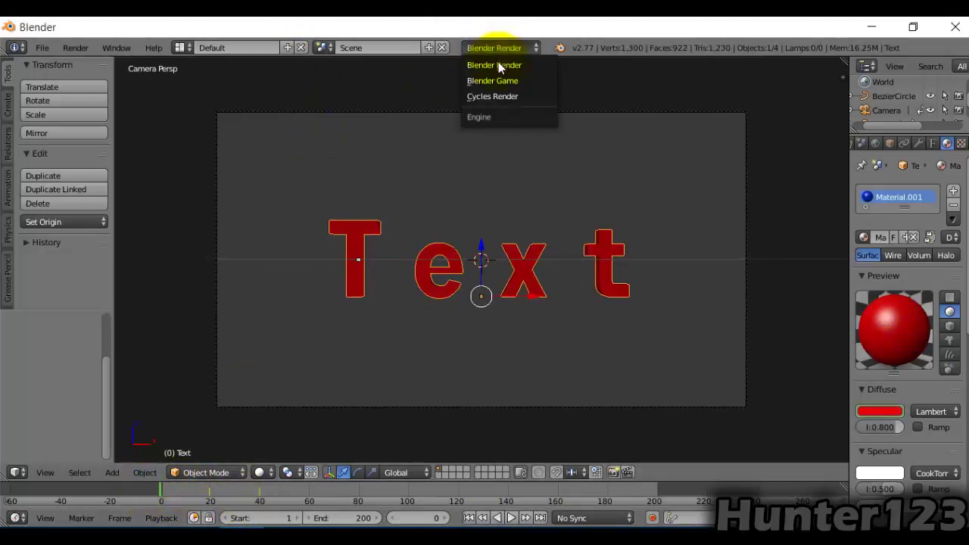
click(498, 96)
click(490, 47)
click(493, 66)
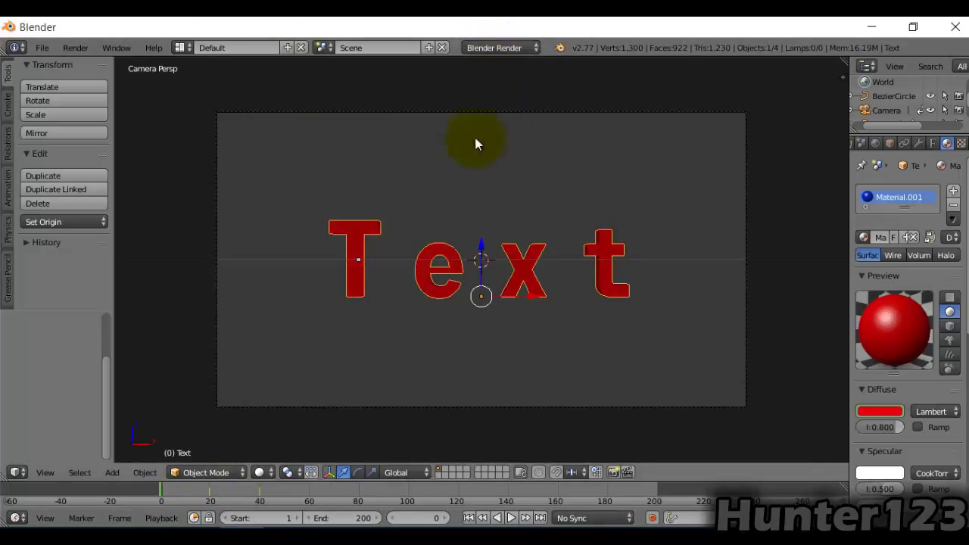
Step: Play the animation to review the text's color change, stop it, and return to frame 0
click(513, 519)
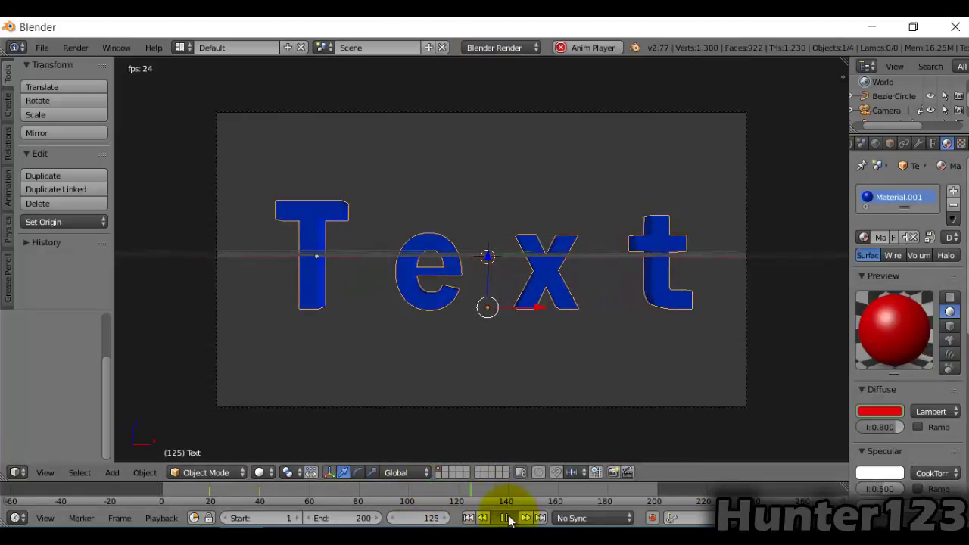
click(506, 518)
drag(475, 489, 140, 492)
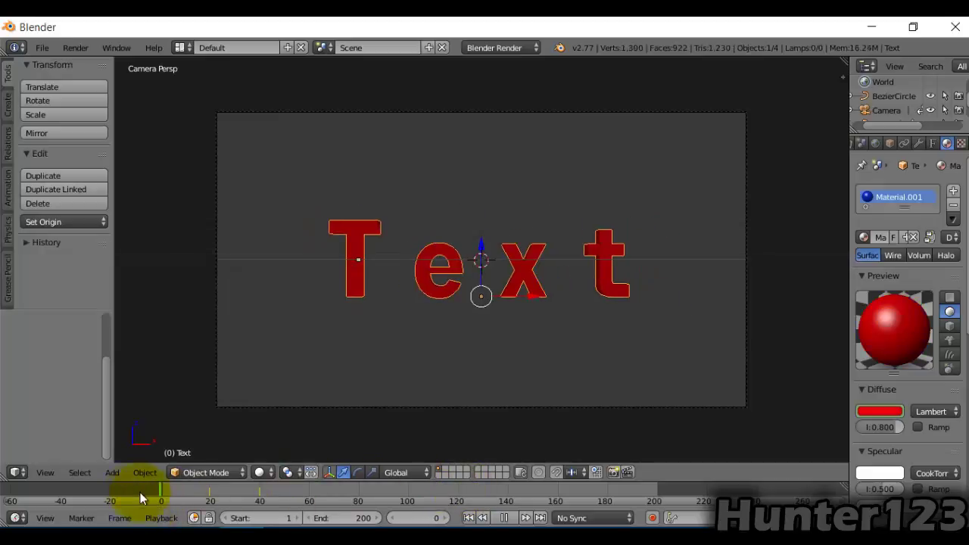
Step: On frame 20, select the spiral beside the letter t and add a new material to it
drag(174, 489, 211, 497)
right_click(570, 271)
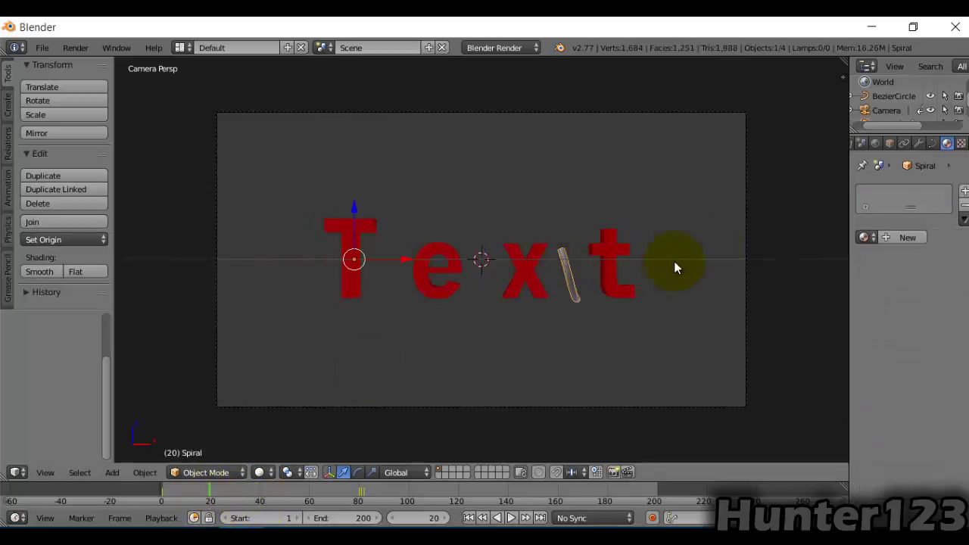
click(894, 236)
Step: Switch to Notepad, copy the red code E70007, and minimize the window
click(880, 411)
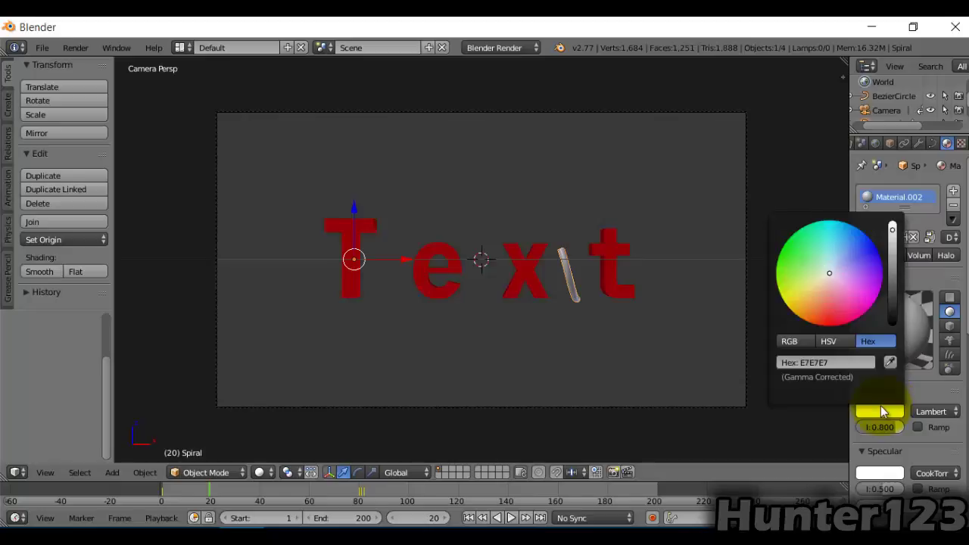
click(616, 492)
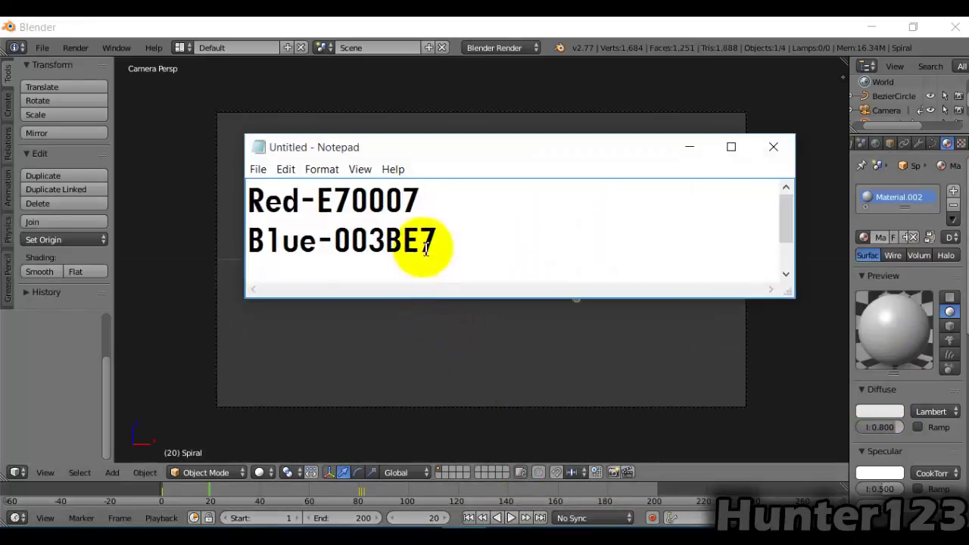
drag(421, 200, 317, 202)
key(ctrl+c)
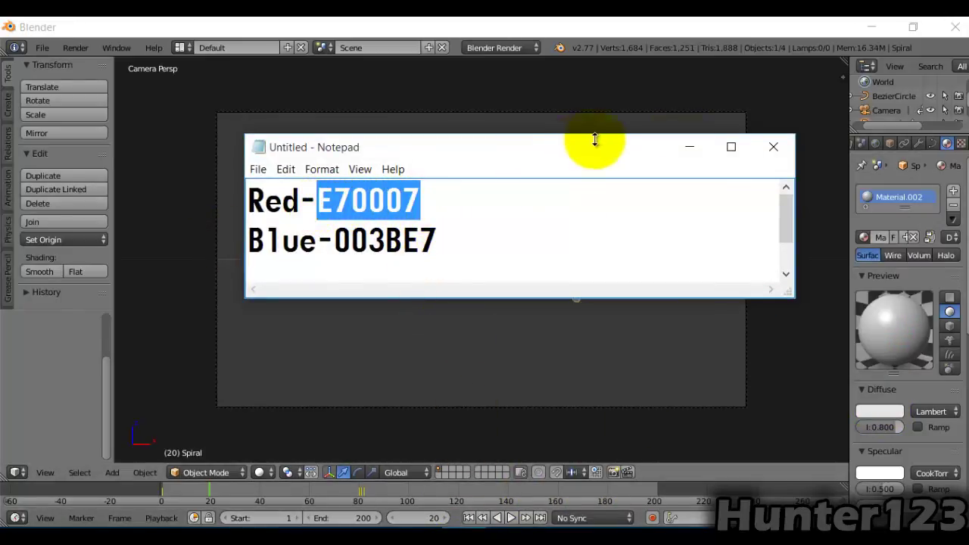
click(594, 233)
click(680, 149)
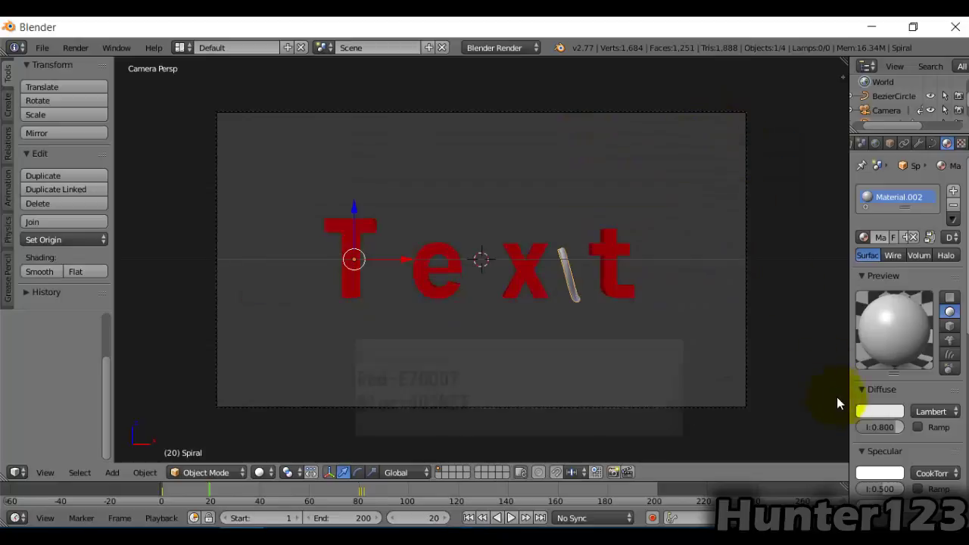
Step: Set the spiral material's diffuse color to red E70007
click(874, 409)
click(825, 360)
key(ctrl+v)
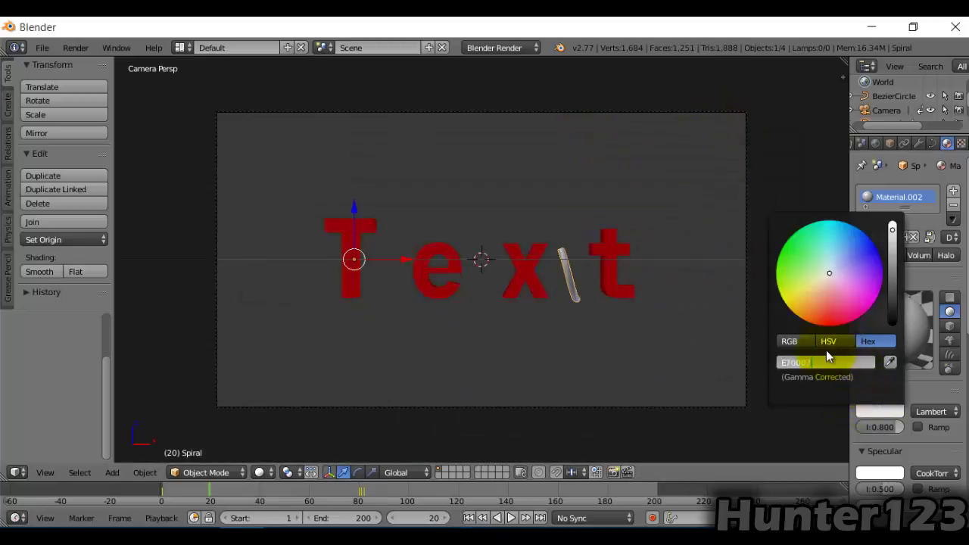
key(Return)
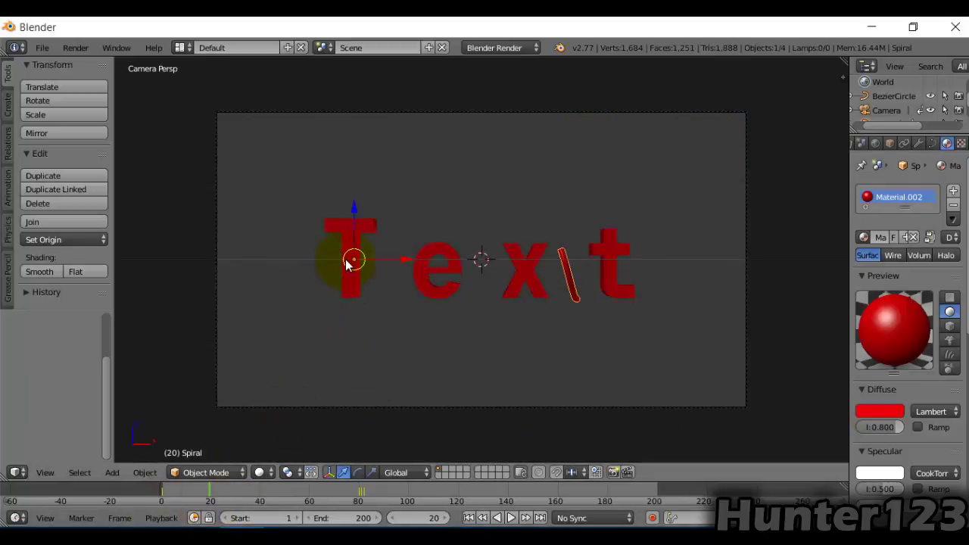
Step: Select the text and check its color keyframe around frame 20 in the timeline
right_click(347, 263)
key(shift+alt+a)
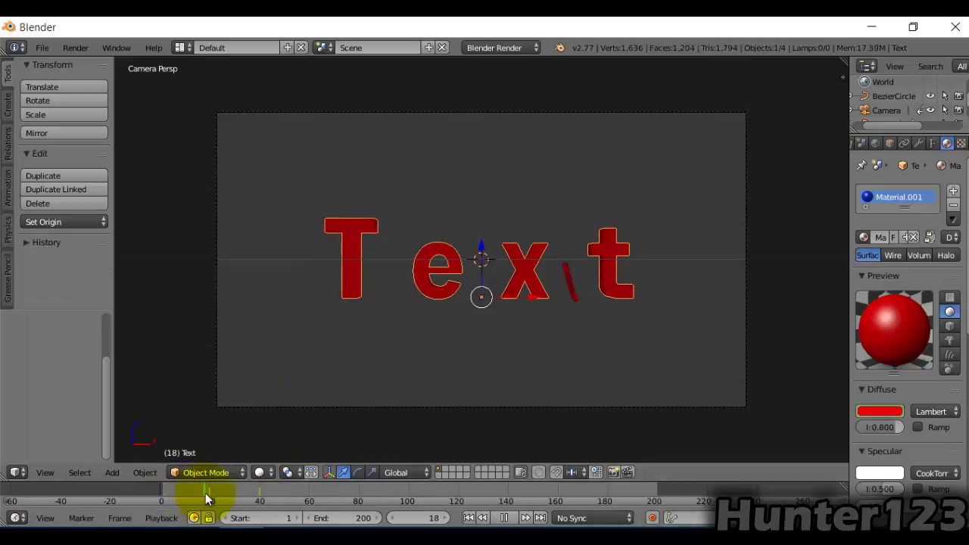
mouse_move(218, 493)
mouse_down()
mouse_move(234, 498)
mouse_move(209, 495)
mouse_up()
key(Escape)
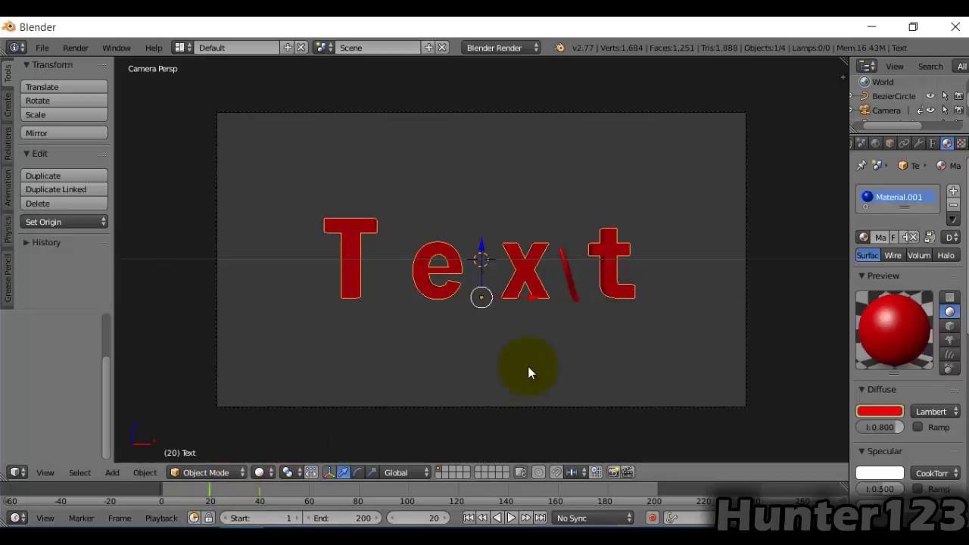
Step: Reselect the spiral, keyframe its red diffuse color on frame 20, and go to frame 40
right_click(576, 300)
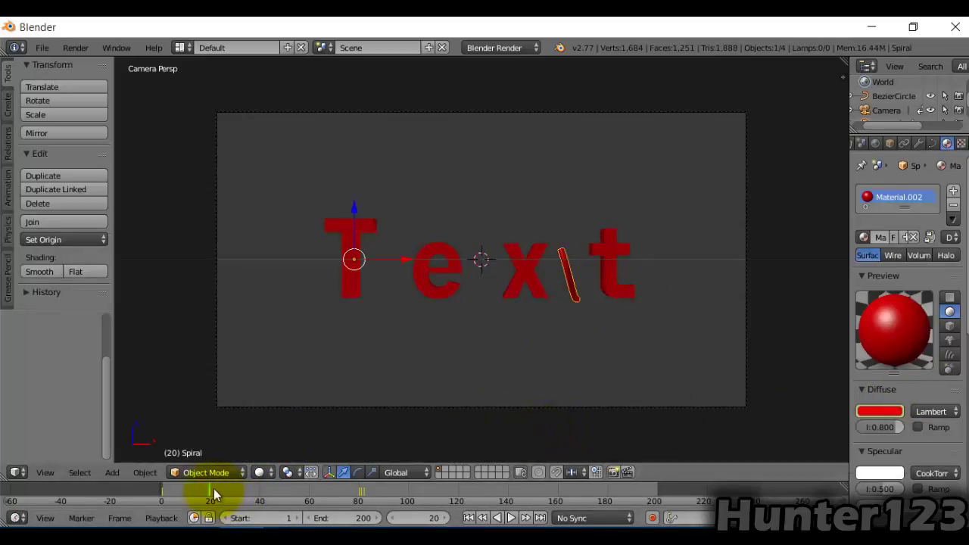
key(alt+a)
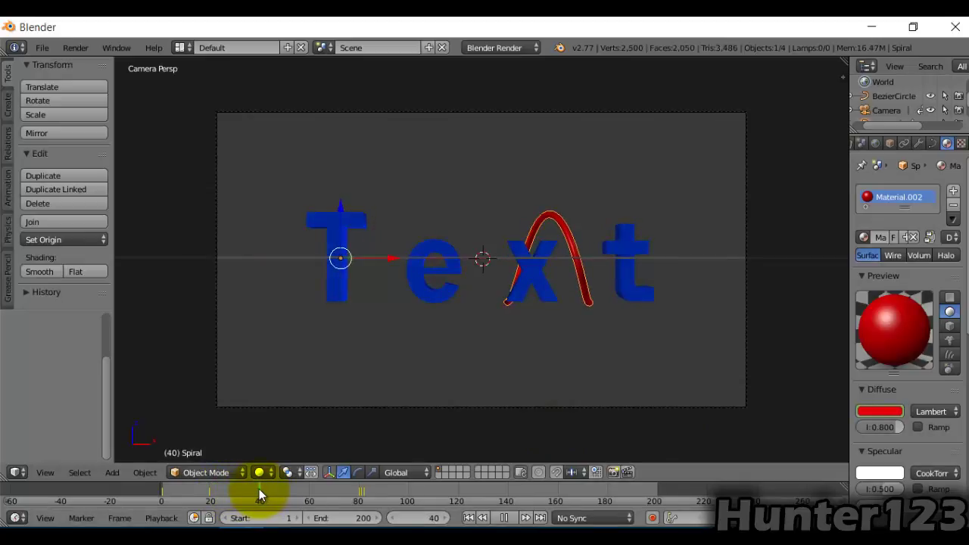
key(alt+a)
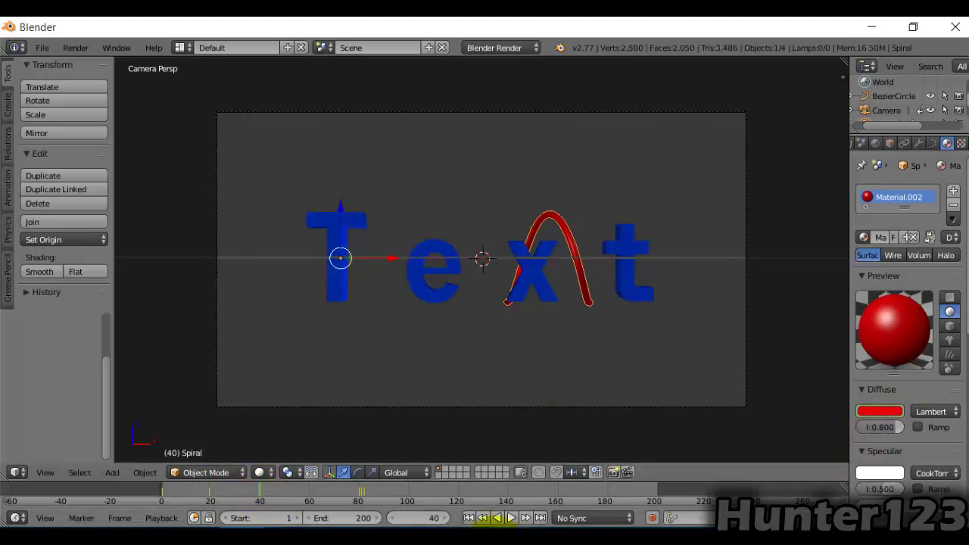
Step: Switch to Notepad, copy the blue code 003BE7, and minimize the window
key(alt+Tab)
scroll(461, 264, down, 1)
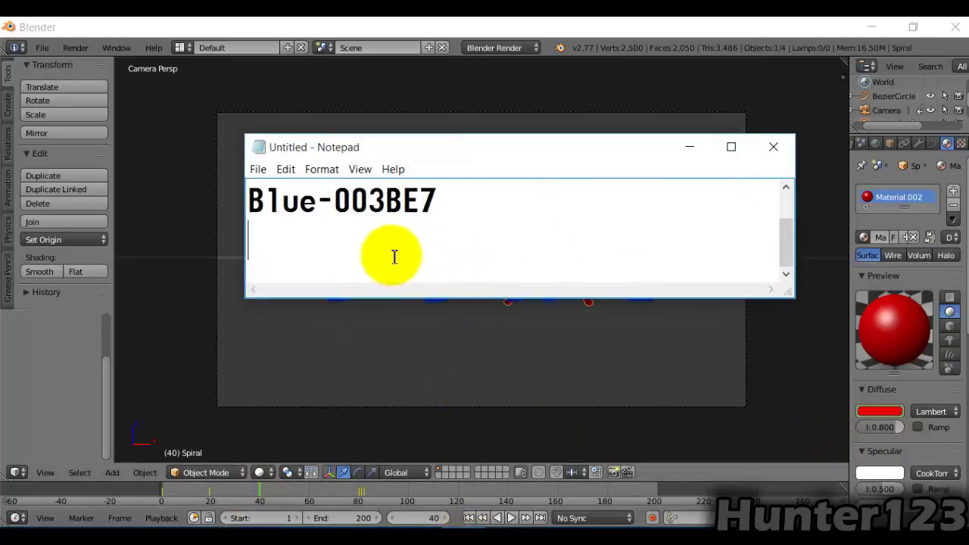
double_click(411, 209)
scroll(606, 233, up, 1)
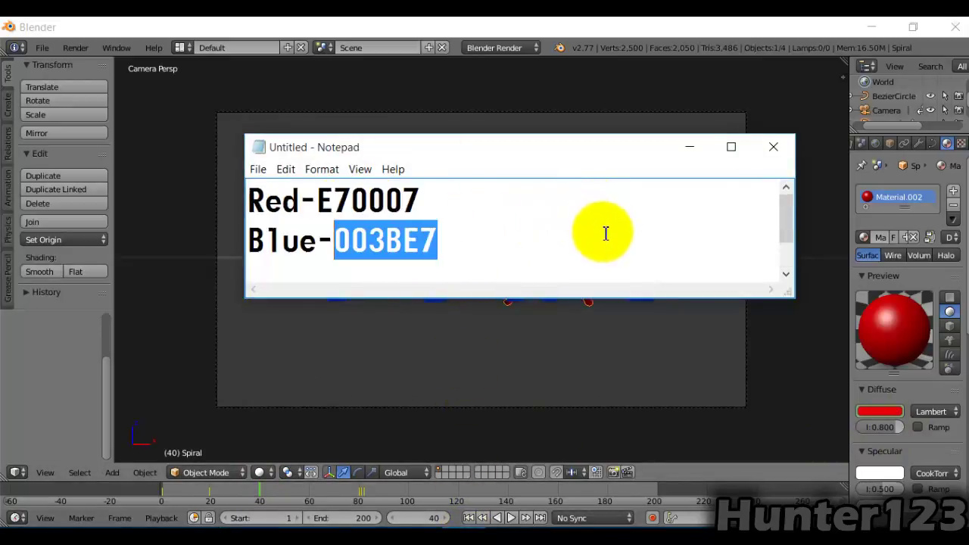
click(519, 273)
click(528, 208)
scroll(579, 248, up, 1)
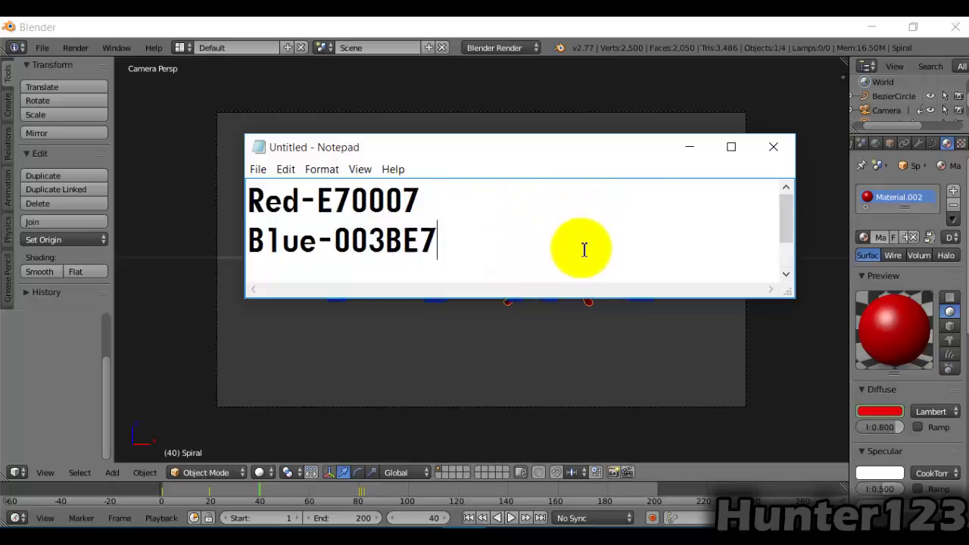
click(689, 147)
Step: Set the spiral material's diffuse color to blue 003BE7 and keyframe it on frame 40
click(880, 411)
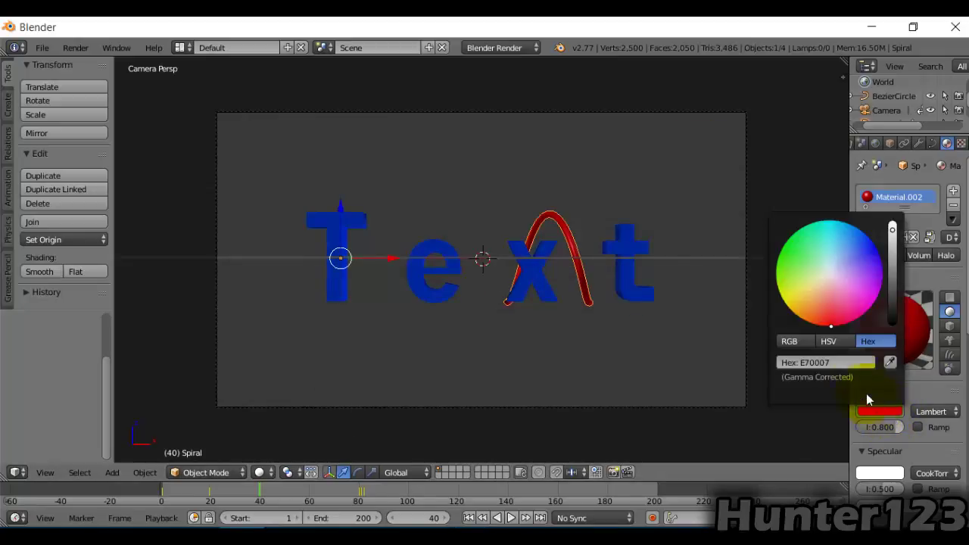
click(846, 361)
key(Return)
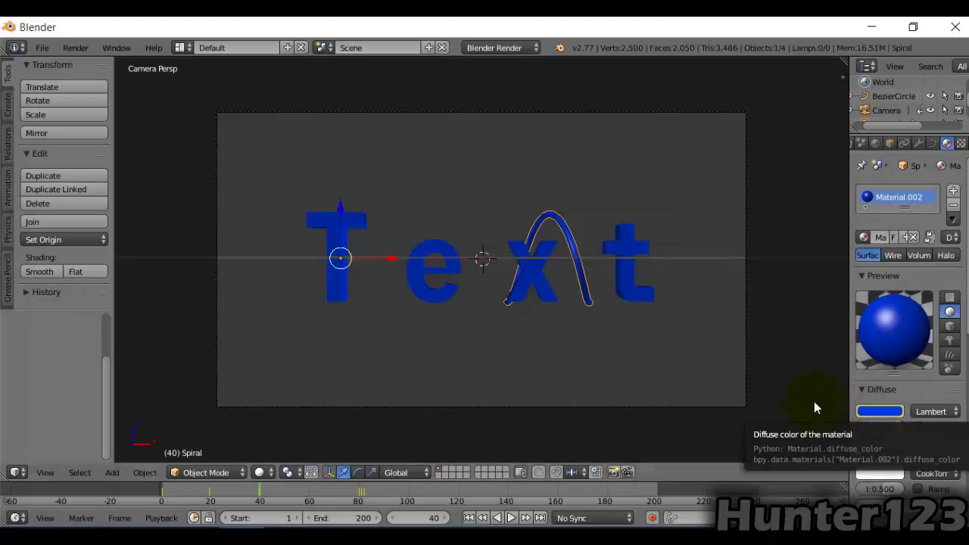
Step: Play the animation from the start to review the text and spiral color changes, then scrub the timeline and stop on frame 52
right_click(746, 359)
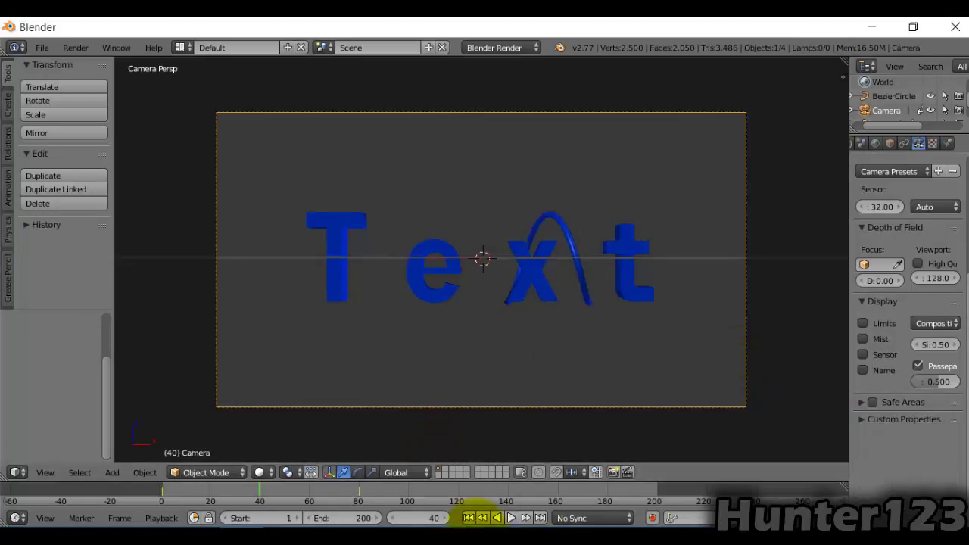
click(470, 518)
click(511, 518)
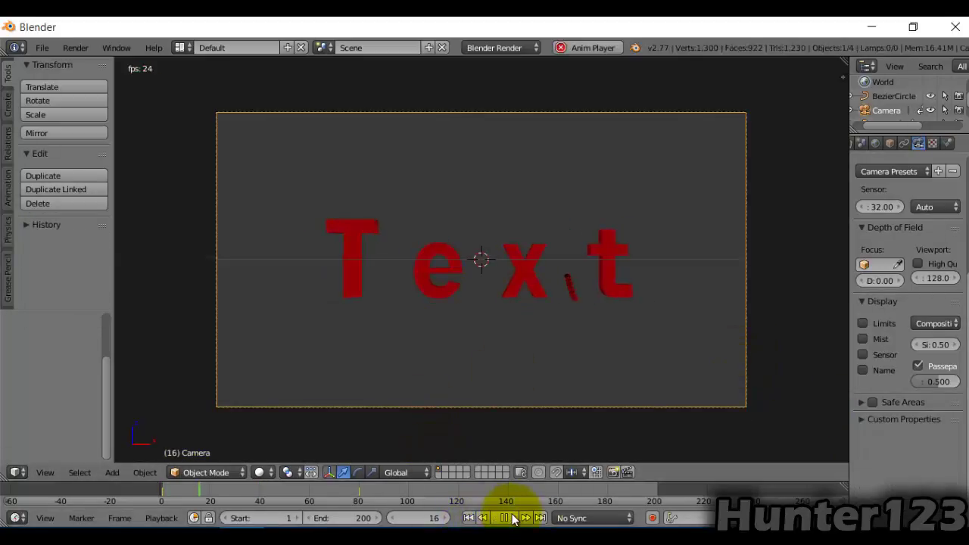
click(504, 517)
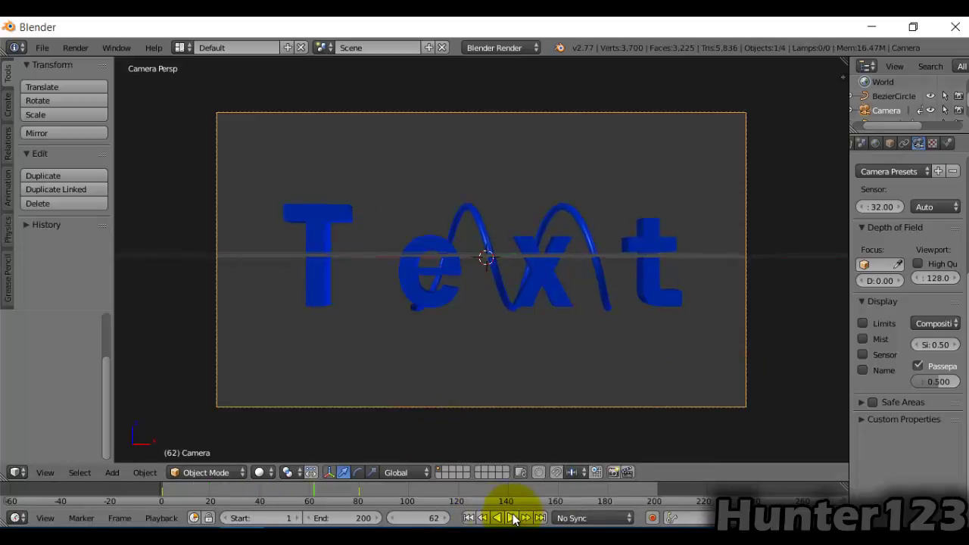
drag(311, 494, 162, 502)
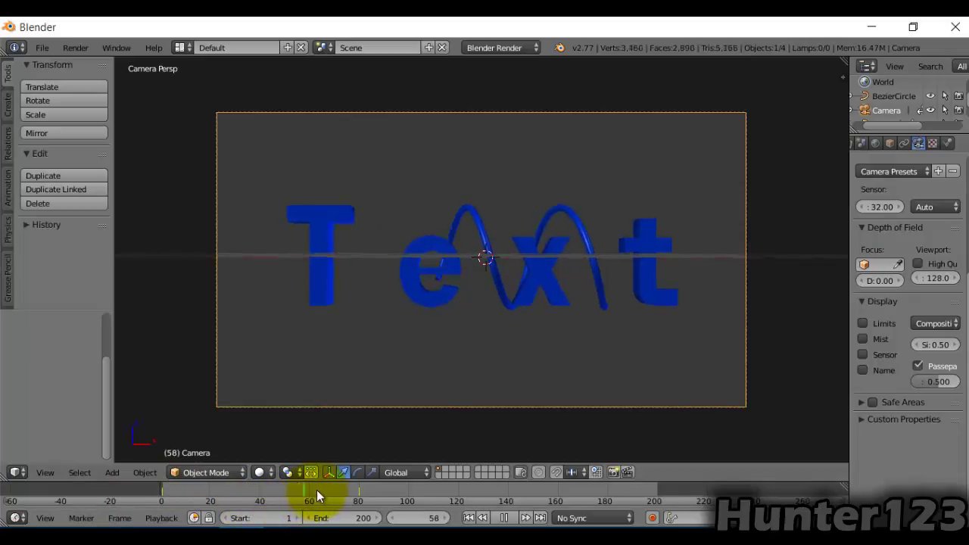
drag(385, 495, 288, 485)
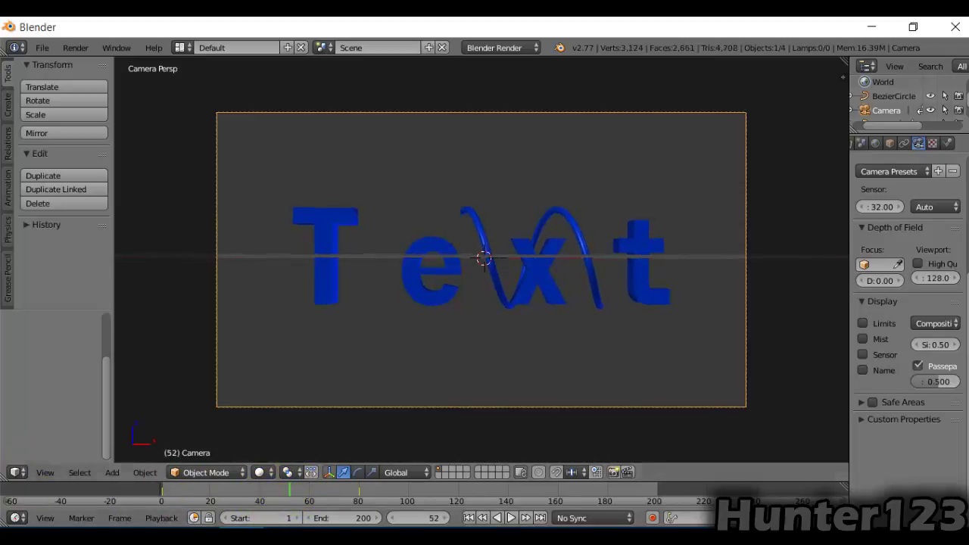
Step: Select the text, copy the red code E70007 from Notepad, and minimize the window
right_click(318, 253)
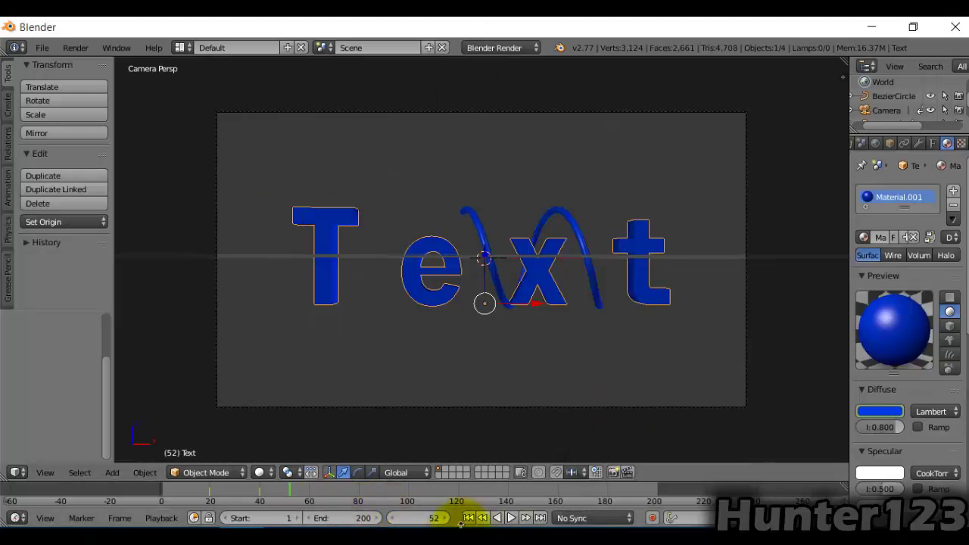
key(alt+Tab)
drag(416, 199, 288, 201)
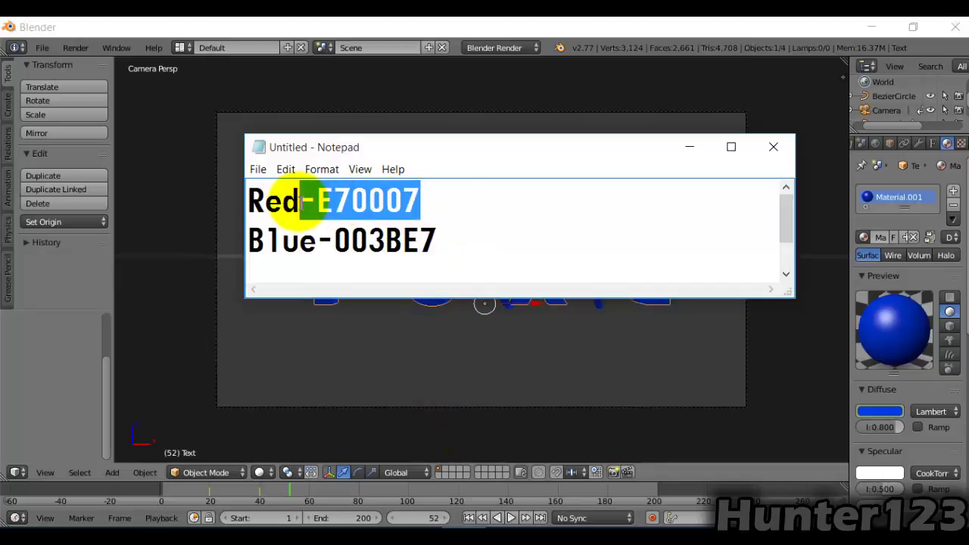
click(413, 199)
drag(451, 198, 315, 201)
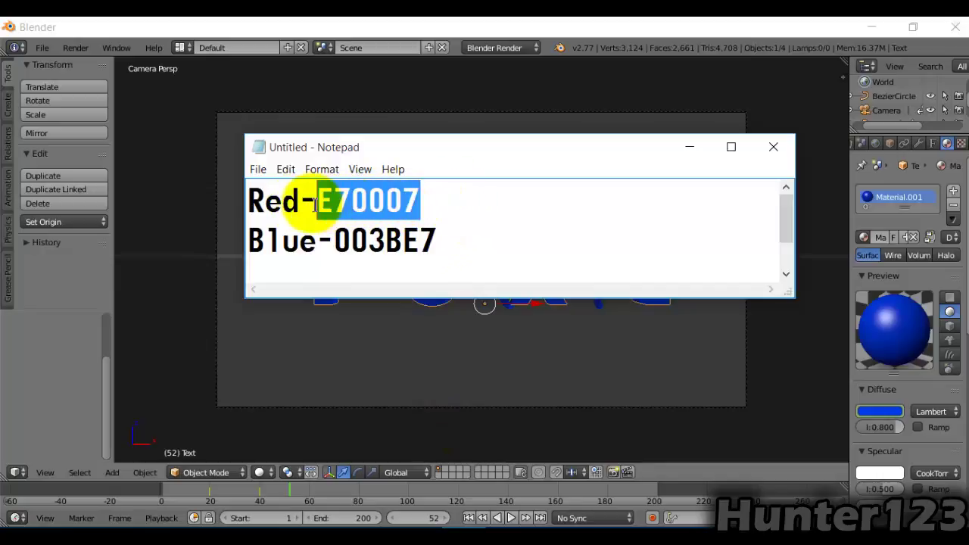
click(545, 249)
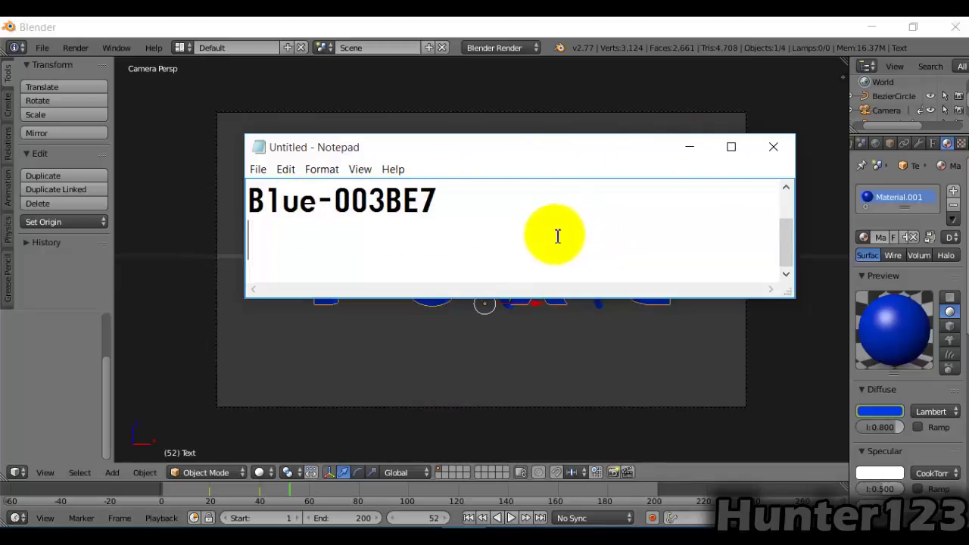
click(686, 155)
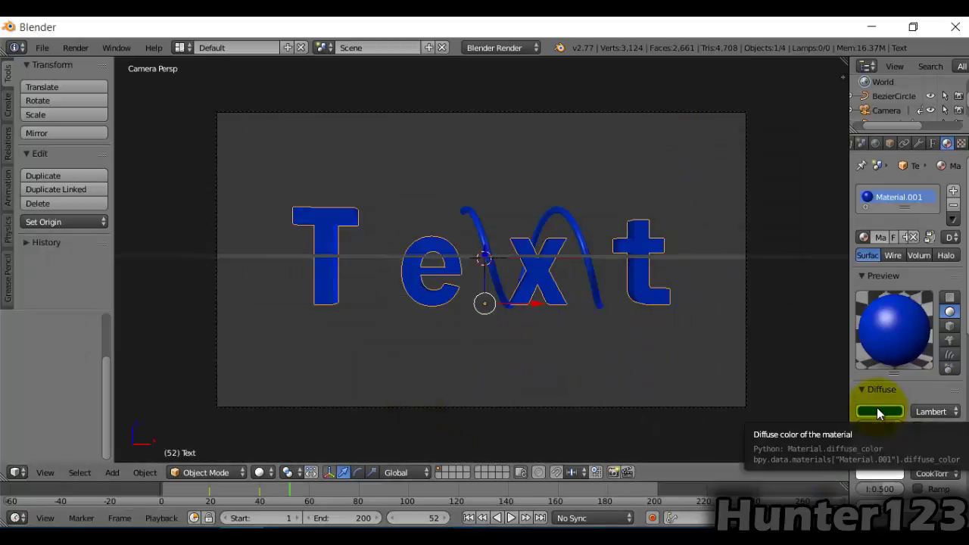
Step: Keyframe the text material's blue diffuse color on frame 52 and advance to frame 62
key(ctrl+v)
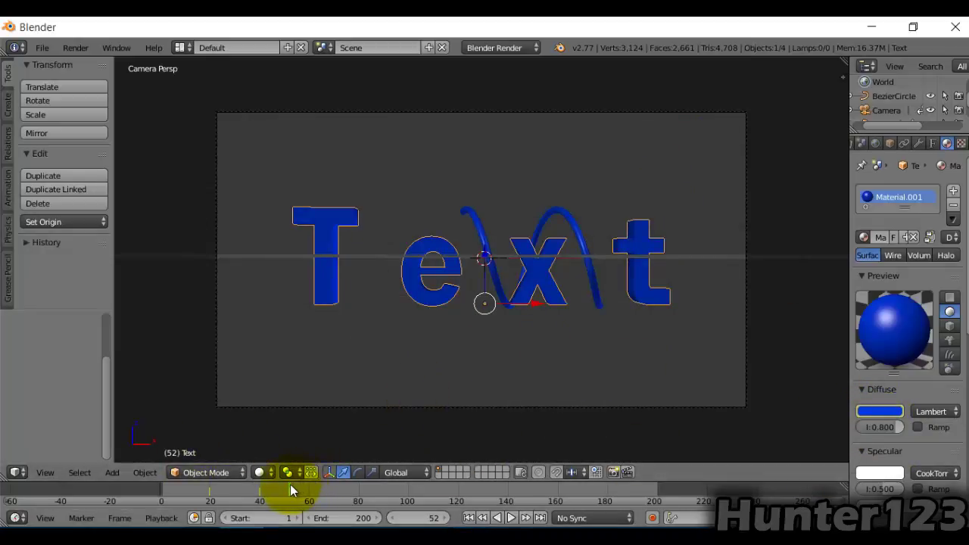
drag(290, 484, 314, 485)
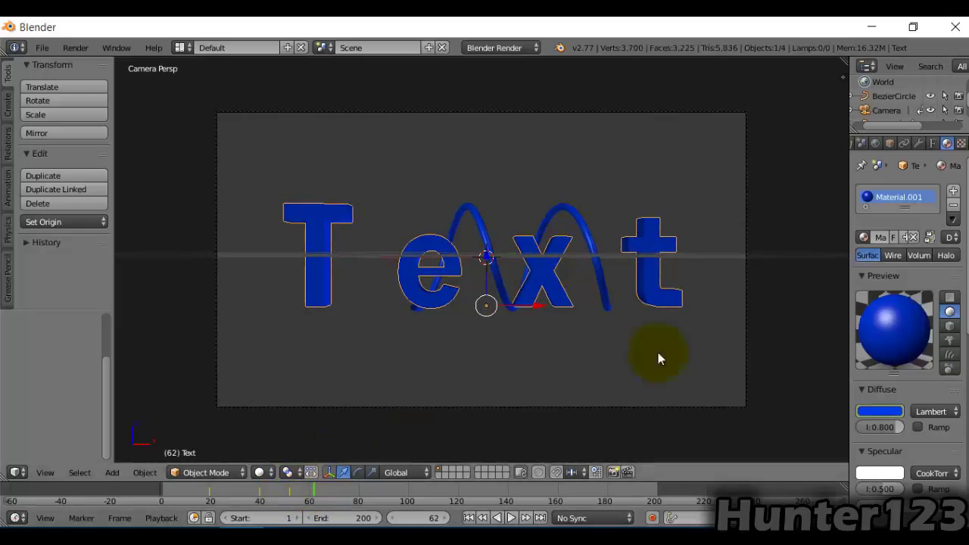
Step: Change the text material's diffuse color to red on frame 62
click(887, 409)
click(862, 363)
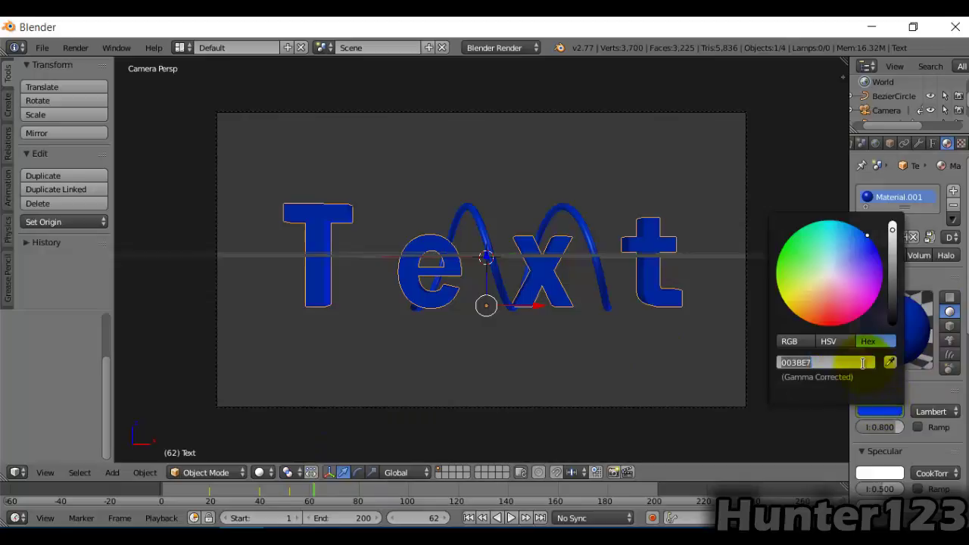
text(FF0000)
key(Return)
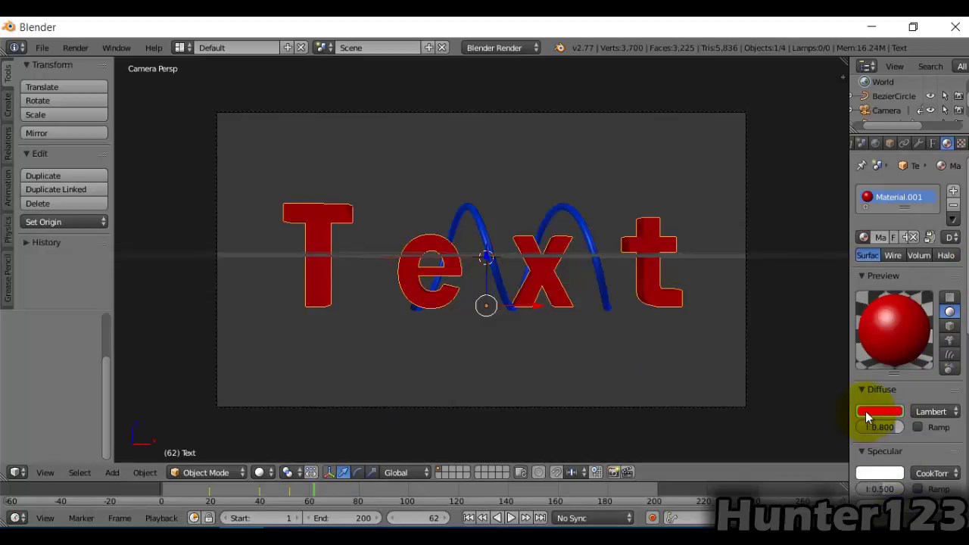
Step: Keyframe the spiral material's blue diffuse color on frame 52, reselect the text and move to frame 62
drag(311, 489, 289, 489)
right_click(488, 261)
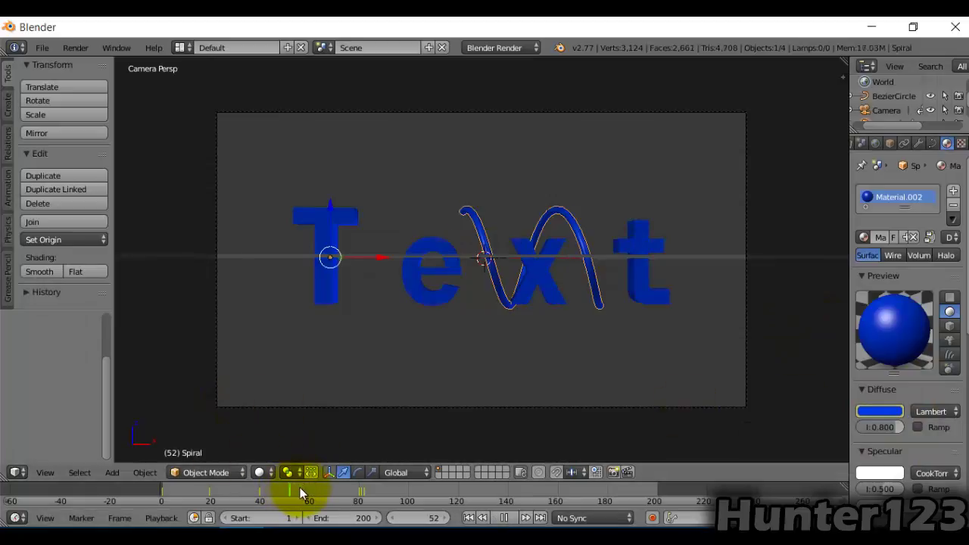
drag(300, 487, 307, 488)
right_click(320, 292)
key(alt+a)
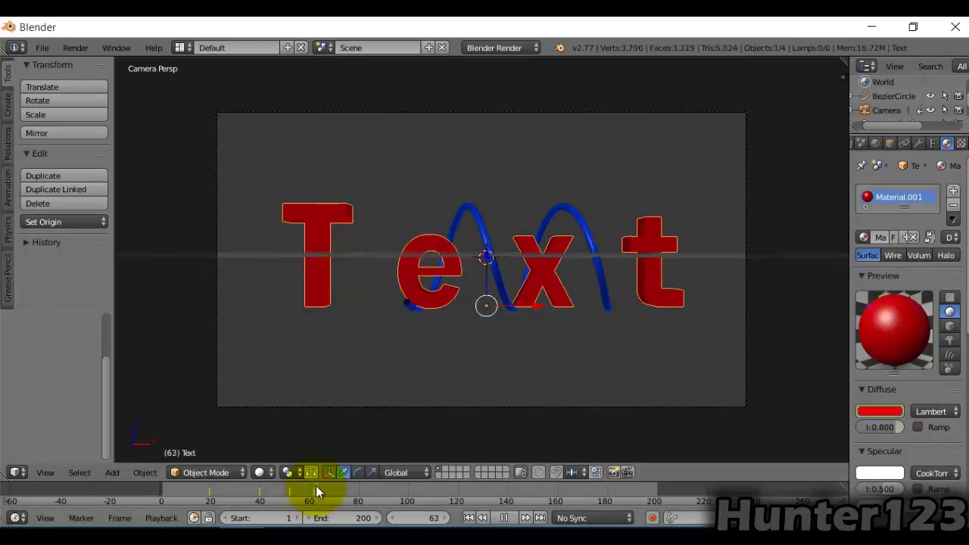
click(314, 486)
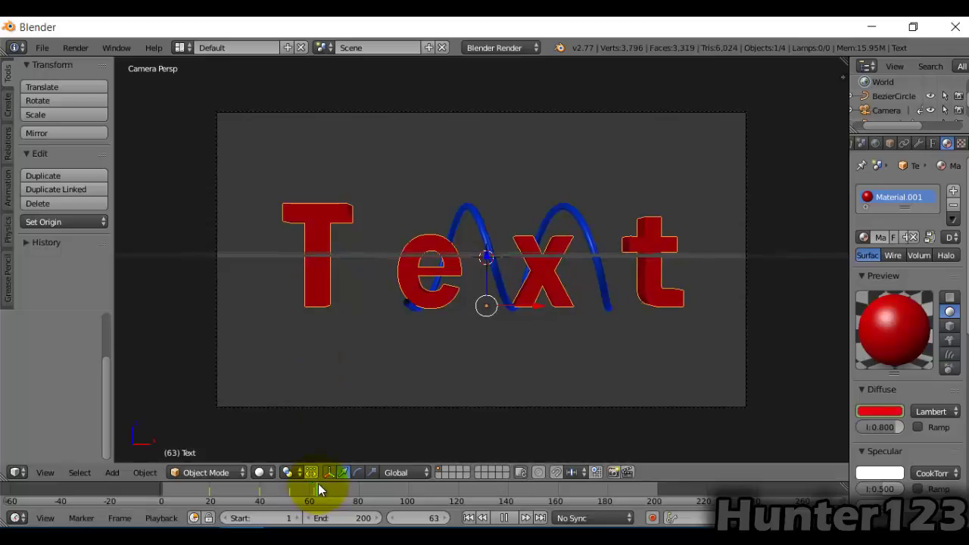
click(313, 504)
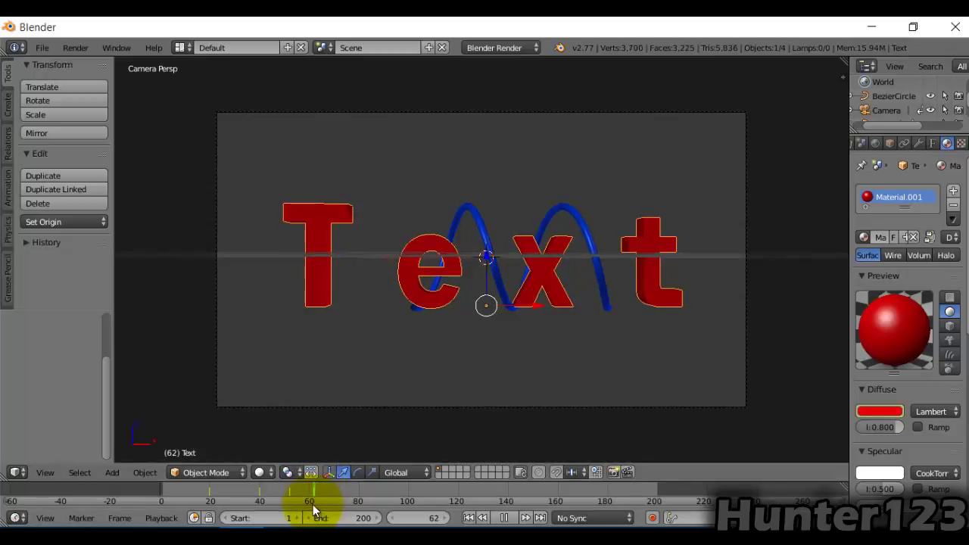
Step: Select the spiral and keyframe its material's diffuse color as red on frame 62
key(alt+a)
right_click(473, 229)
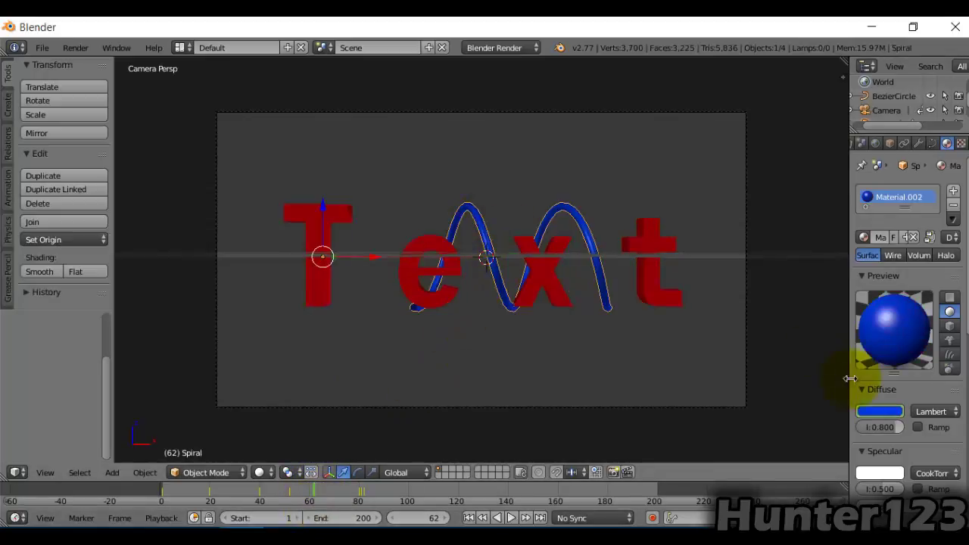
click(879, 411)
click(845, 360)
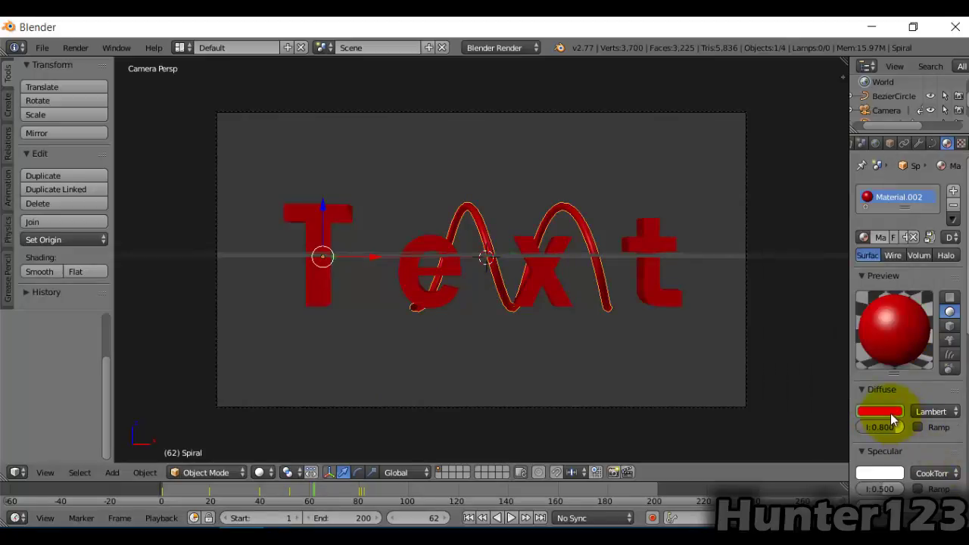
Step: Select the camera, play the animation from the start to review the color changes, and scrub the timeline to frame 70
click(468, 518)
right_click(743, 398)
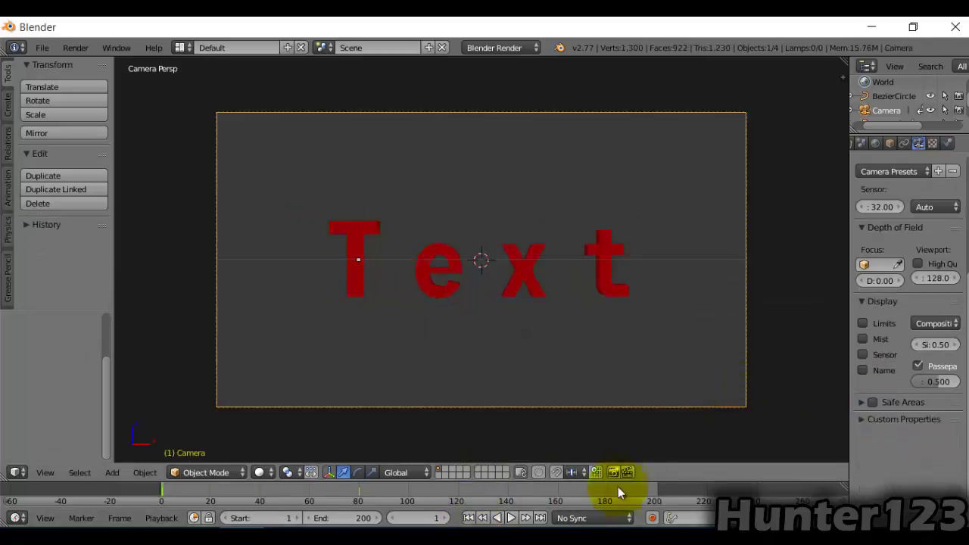
click(512, 518)
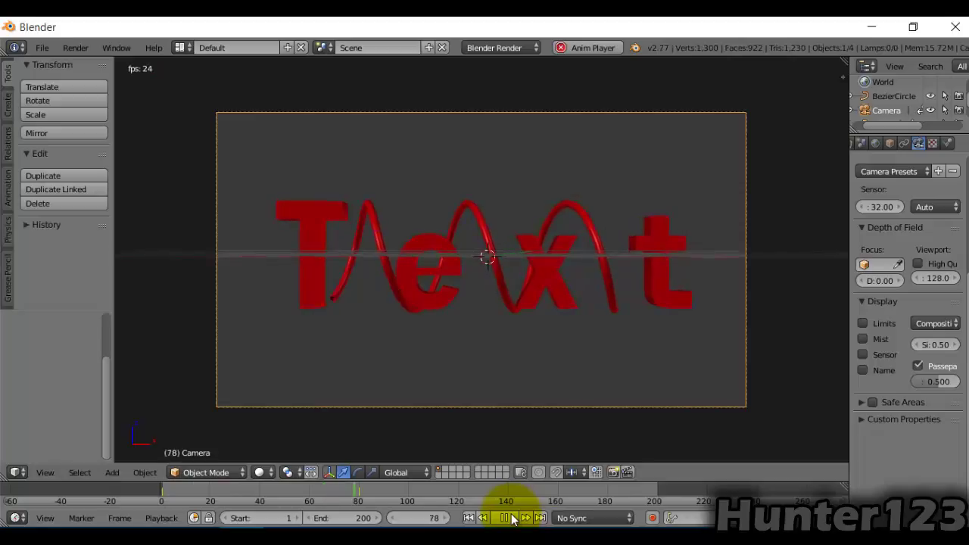
click(507, 518)
key(shift+alt+a)
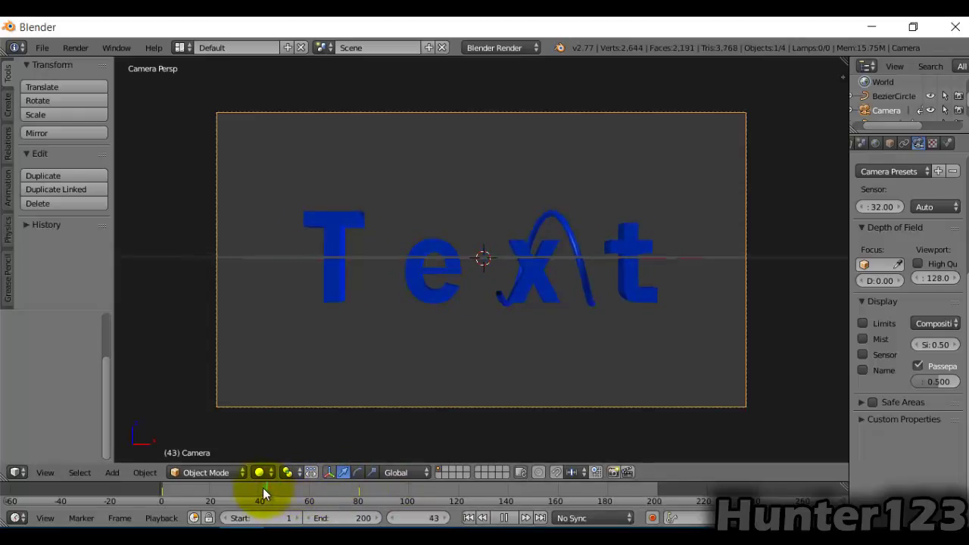
drag(282, 483, 284, 504)
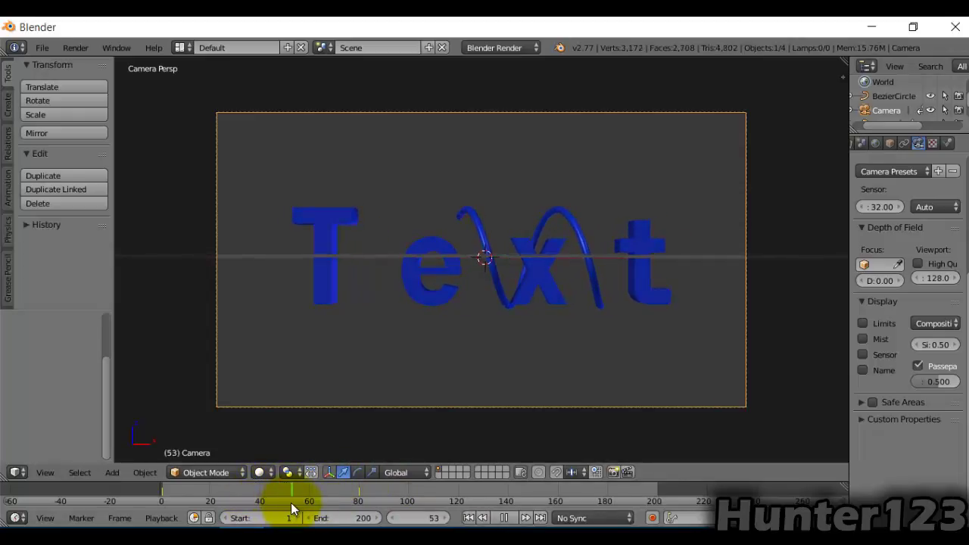
key(alt+a)
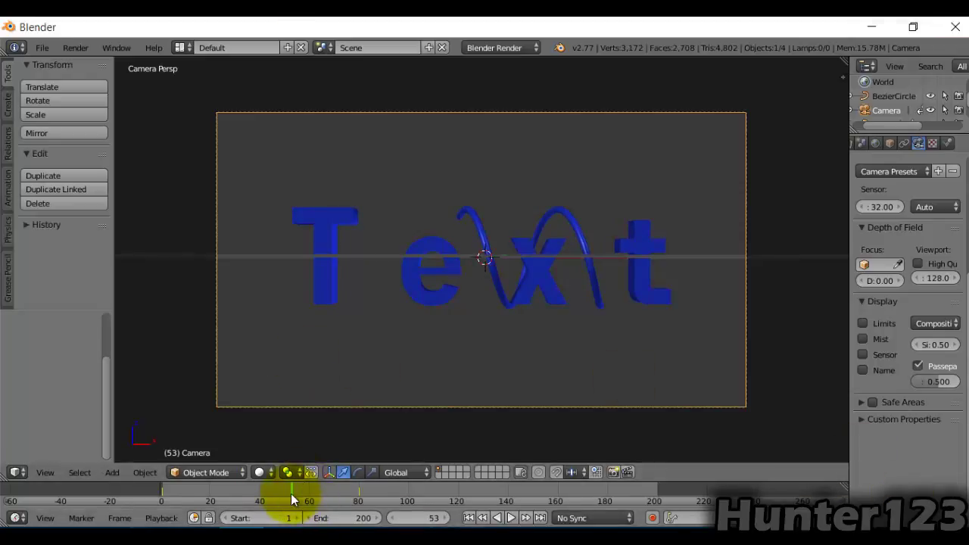
key(alt+a)
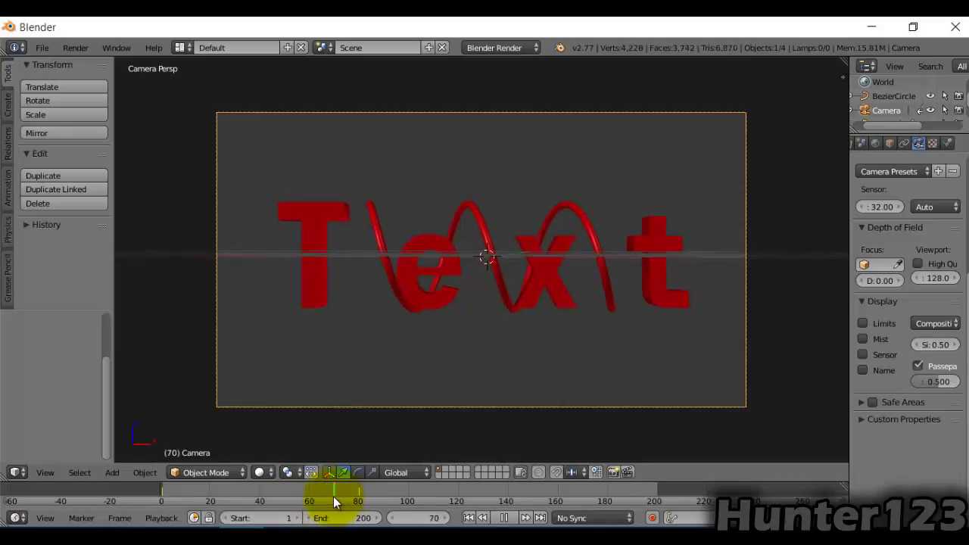
key(alt+a)
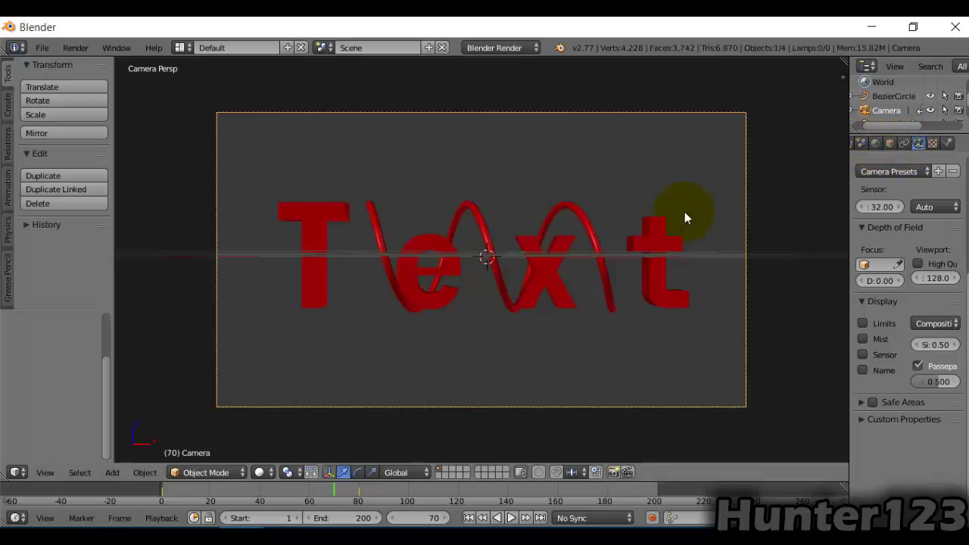
Step: Select the text, keyframe its red diffuse color on frame 70 and advance to frame 80
right_click(556, 280)
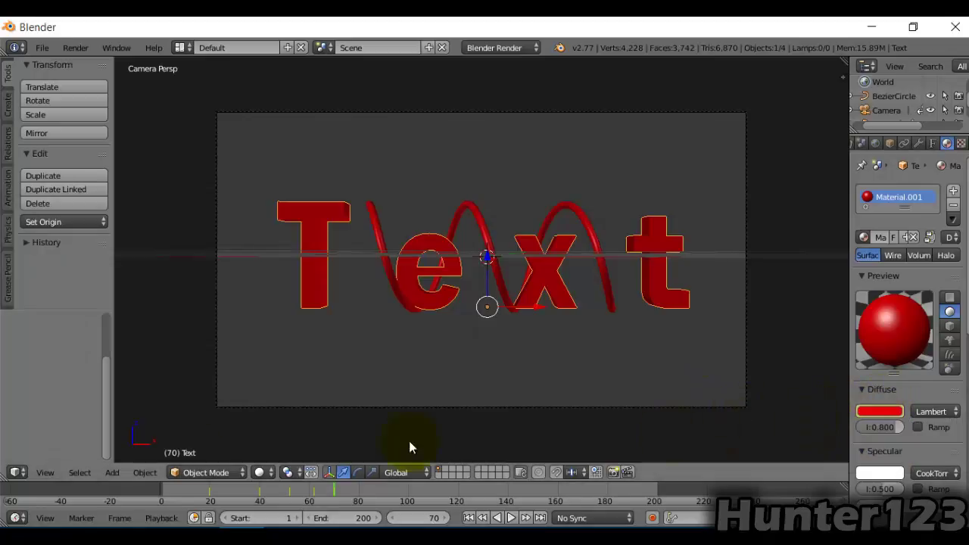
key(alt+a)
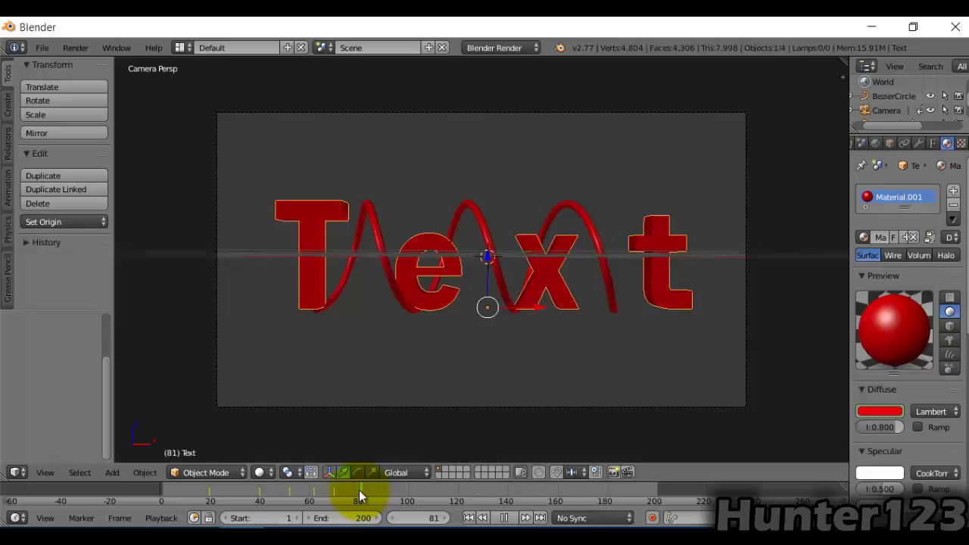
click(359, 489)
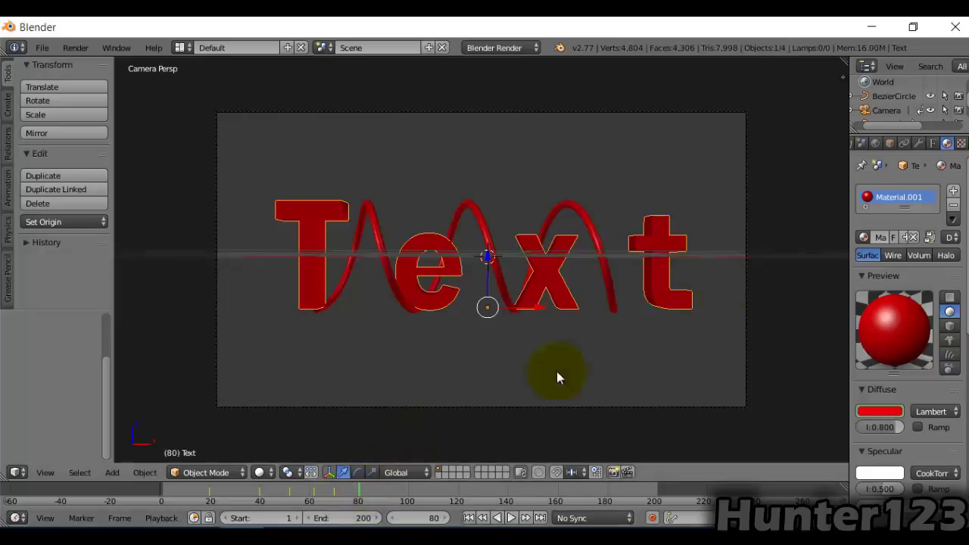
Step: Copy the blue code 003BE7 from Notepad and keyframe it as the text material's diffuse color on frame 80
click(900, 412)
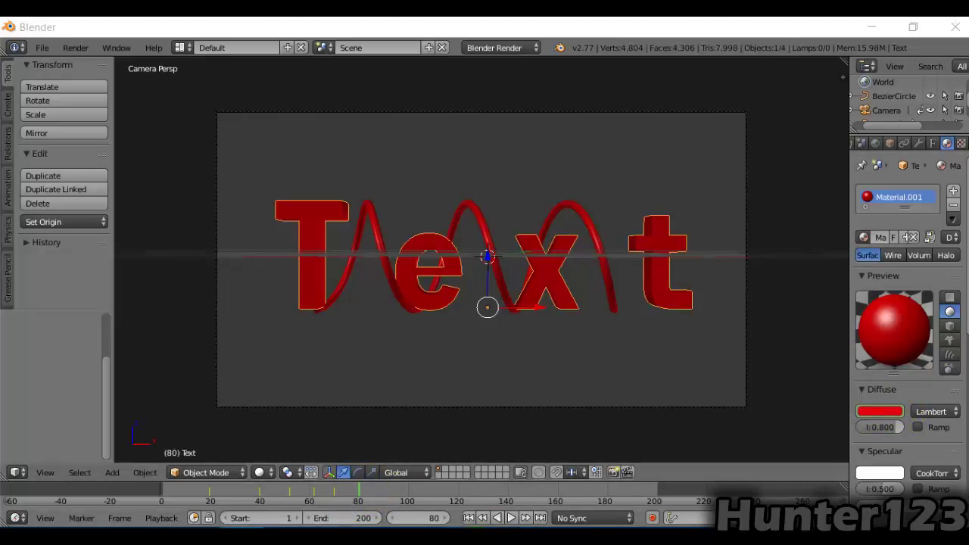
key(alt+Tab)
drag(443, 253, 333, 243)
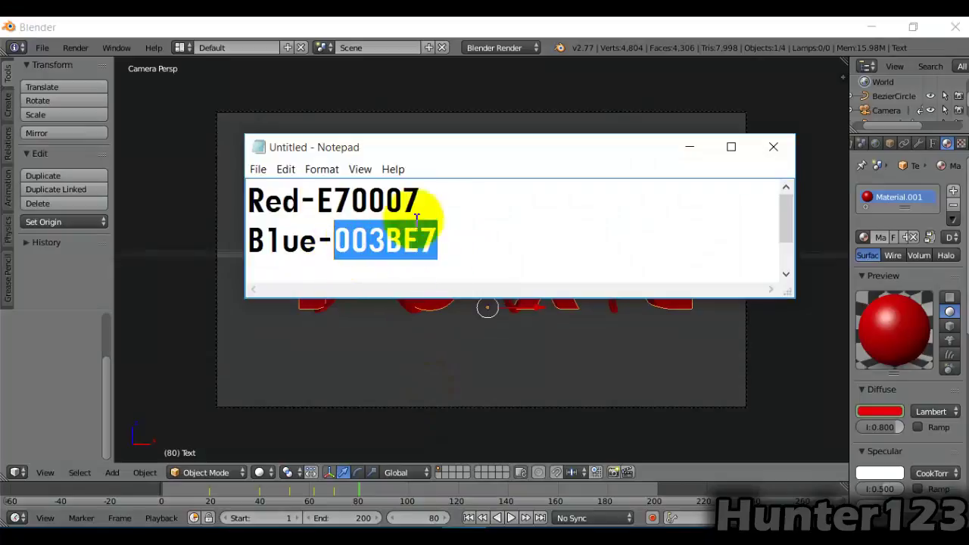
click(534, 249)
click(687, 147)
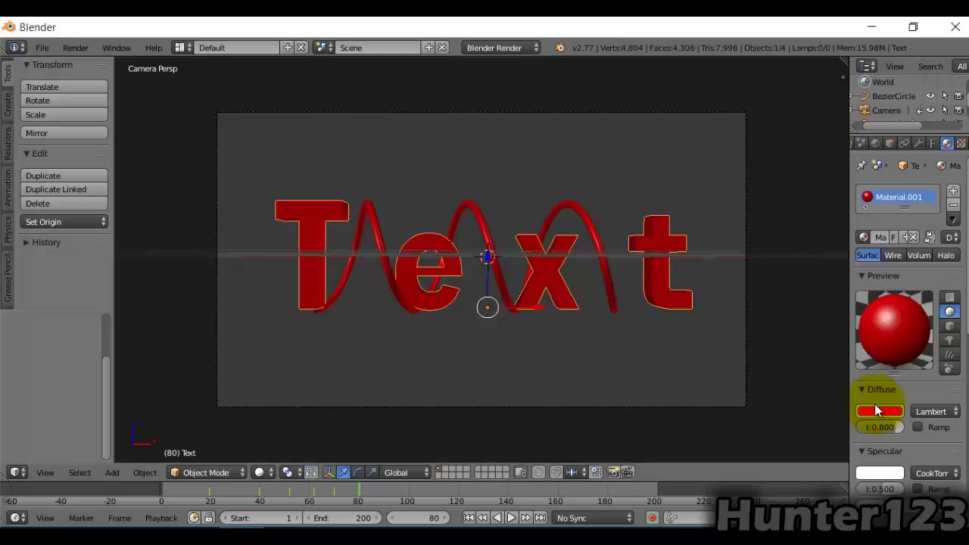
key(ctrl+v)
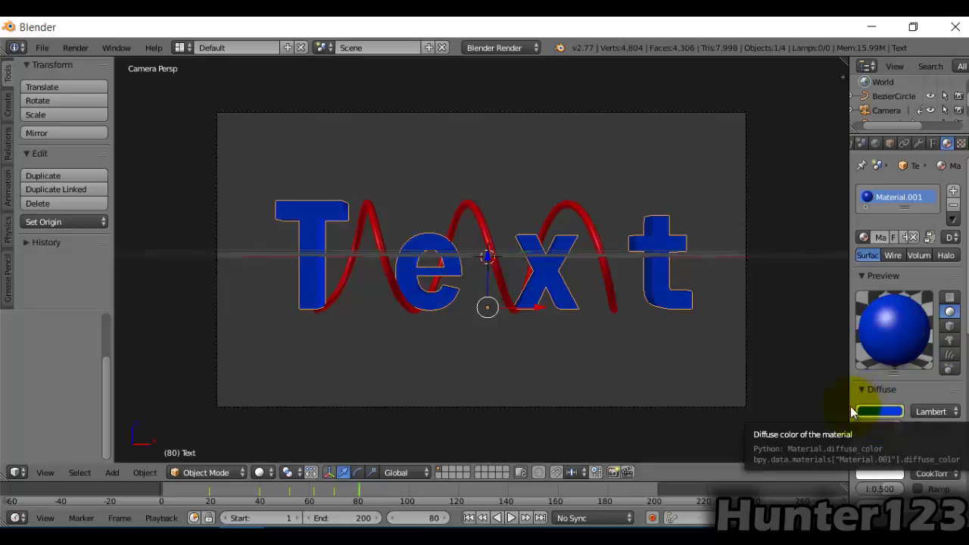
Step: Keyframe the spiral material's red diffuse color on frame 70, reselect the text and return to frame 80
drag(356, 495, 334, 491)
right_click(489, 258)
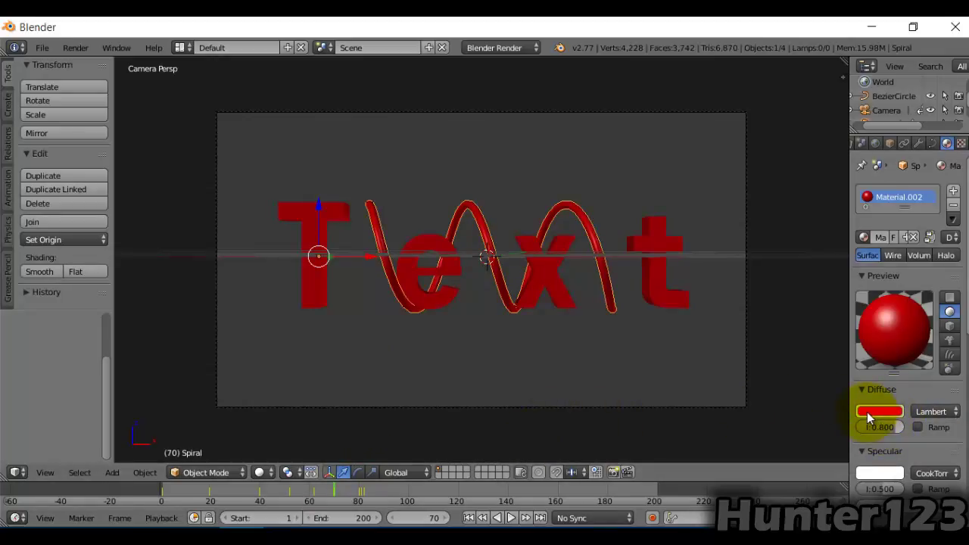
click(335, 486)
right_click(319, 299)
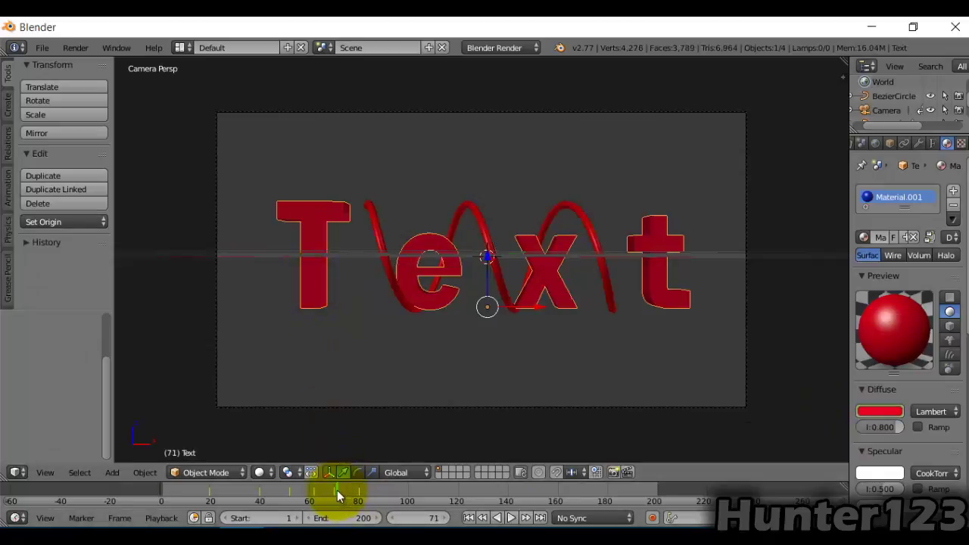
drag(337, 489, 359, 489)
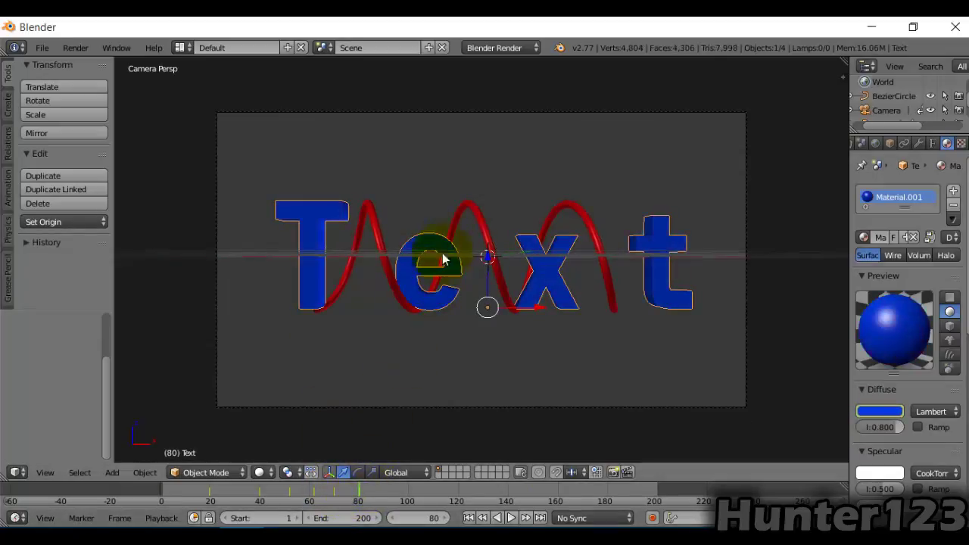
Step: Select the spiral and set its material's diffuse color to the same blue as the text on frame 80
right_click(477, 213)
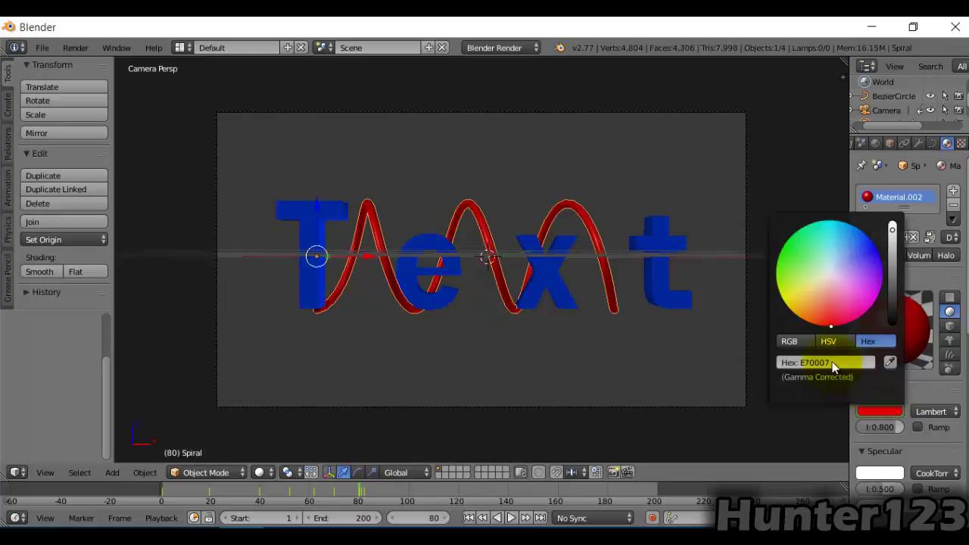
click(831, 364)
text(0000FF)
key(Return)
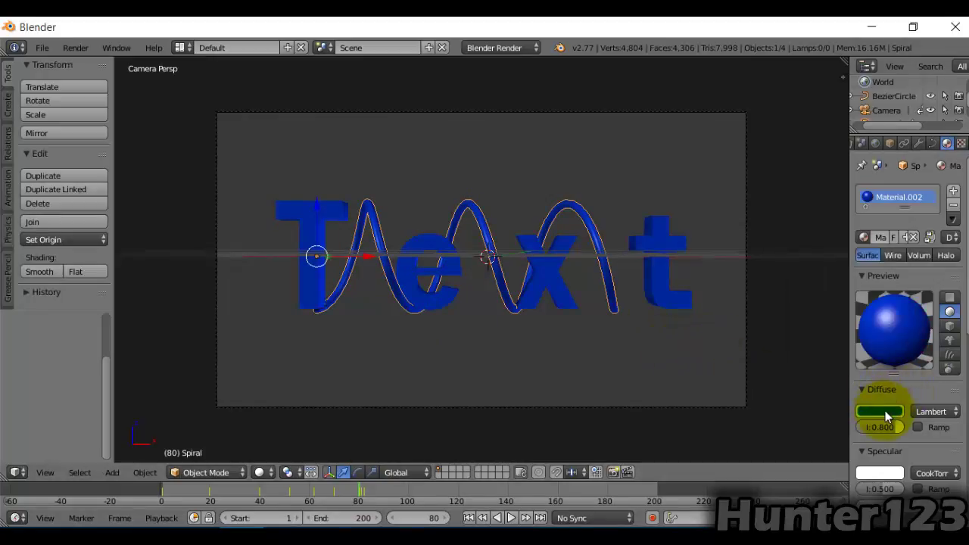
Step: Select the camera, scrub through the frames around 70 to 80 to review the color change, and stop on frame 80
right_click(739, 348)
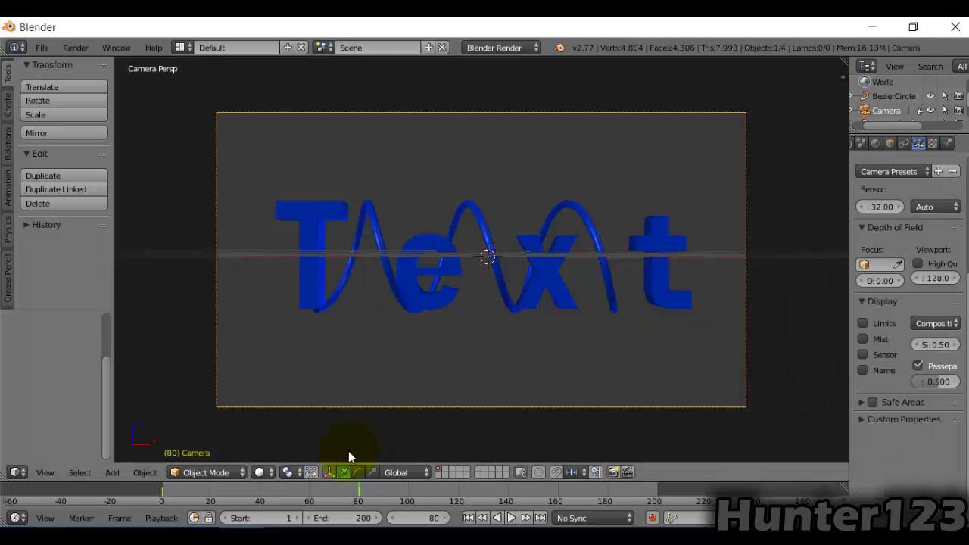
key(shift+Left)
key(alt+a)
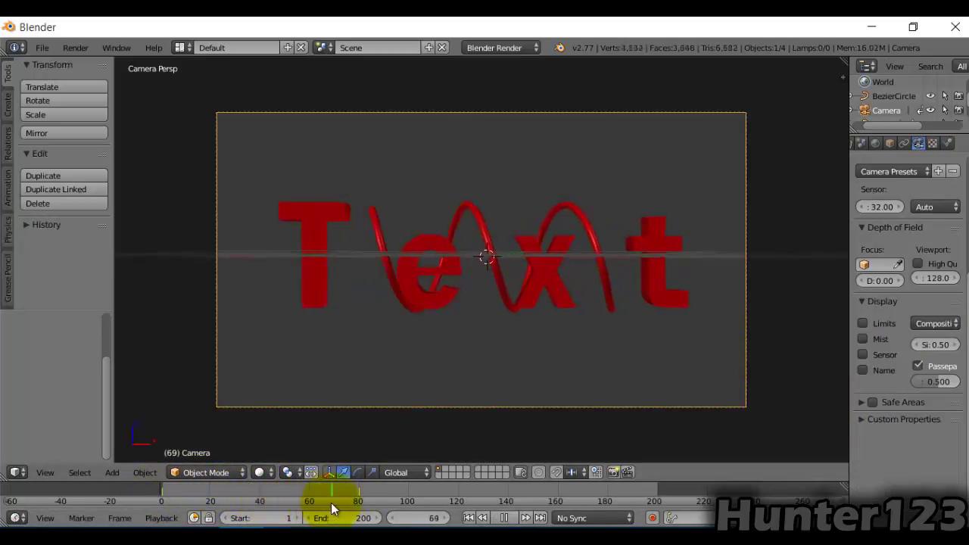
drag(363, 503, 358, 500)
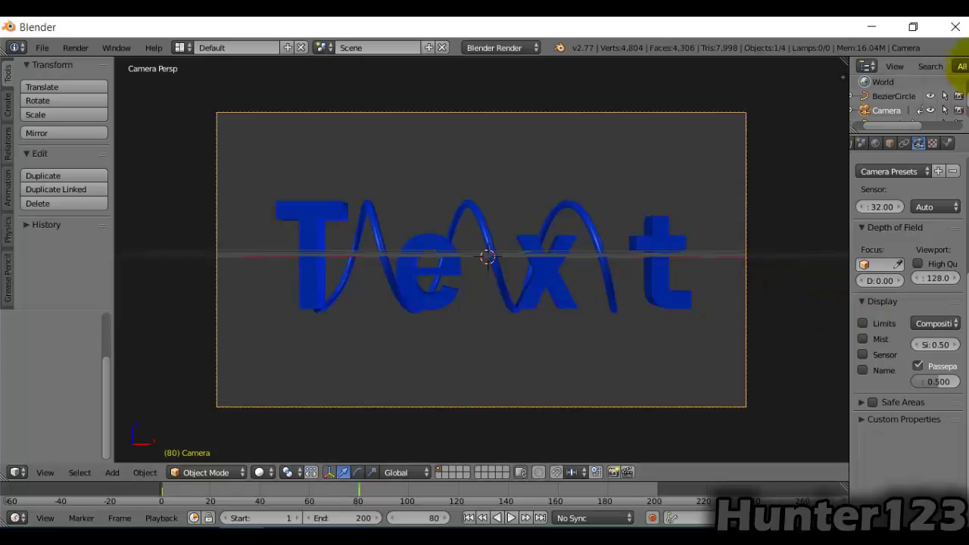
Step: Show the camera's transform properties and insert a LocRot keyframe for it on frame 80
click(889, 142)
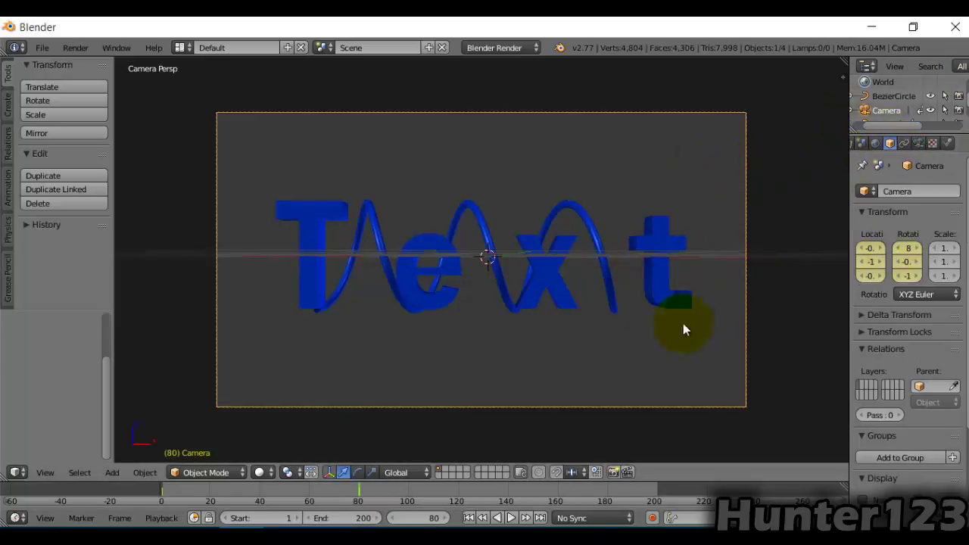
key(i)
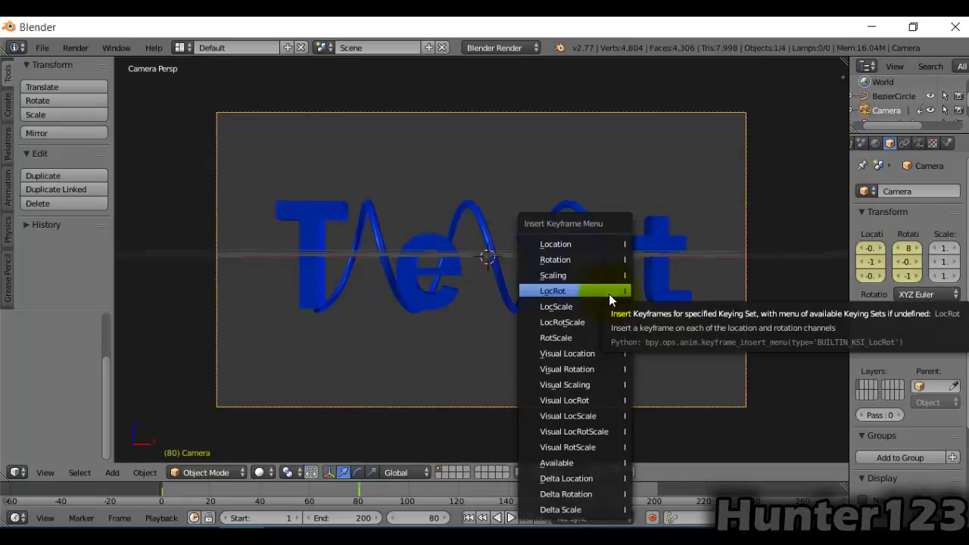
click(609, 293)
Step: Advance to frame 120, spin the camera about its Y rotation until the text is nearly level again, and insert a LocRot keyframe
key(alt+a)
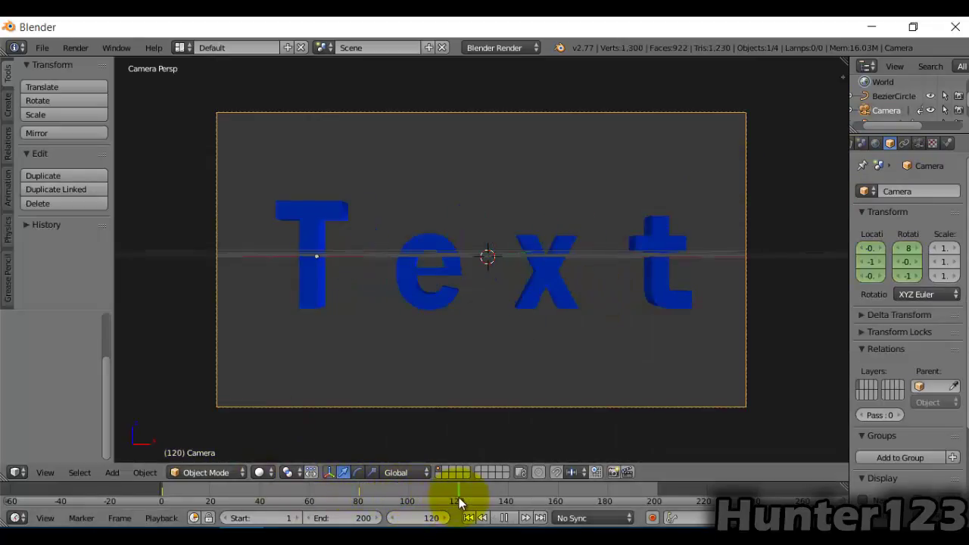
key(alt+a)
drag(905, 261, 528, 454)
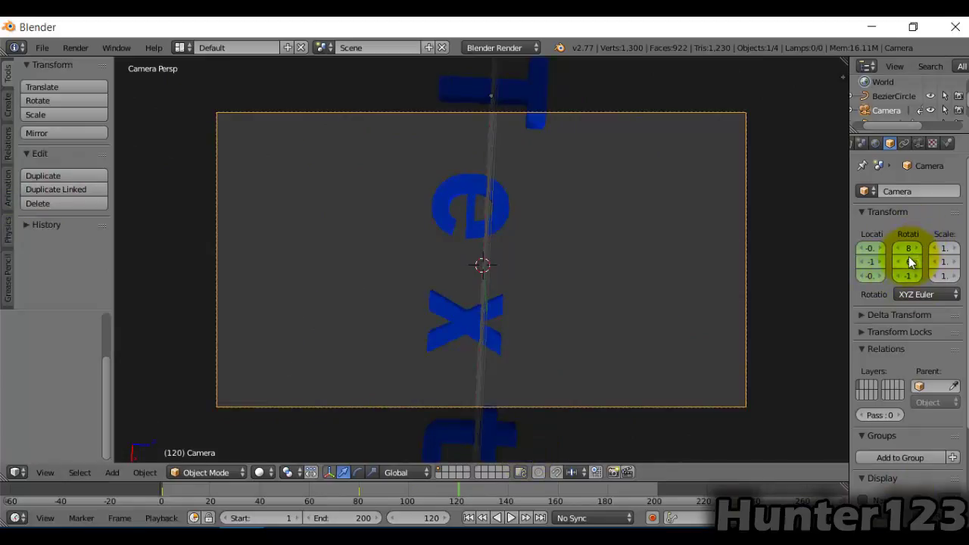
drag(910, 261, 613, 438)
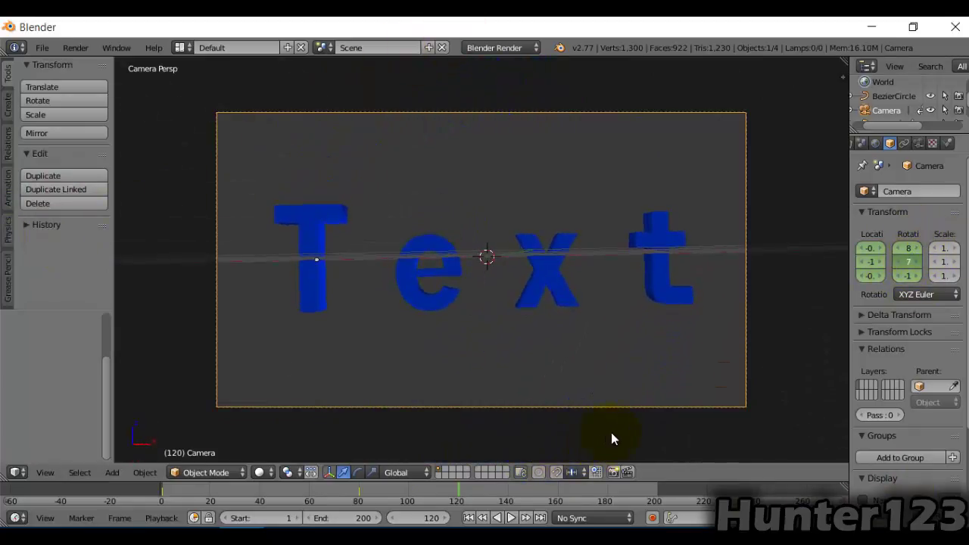
key(i)
click(589, 288)
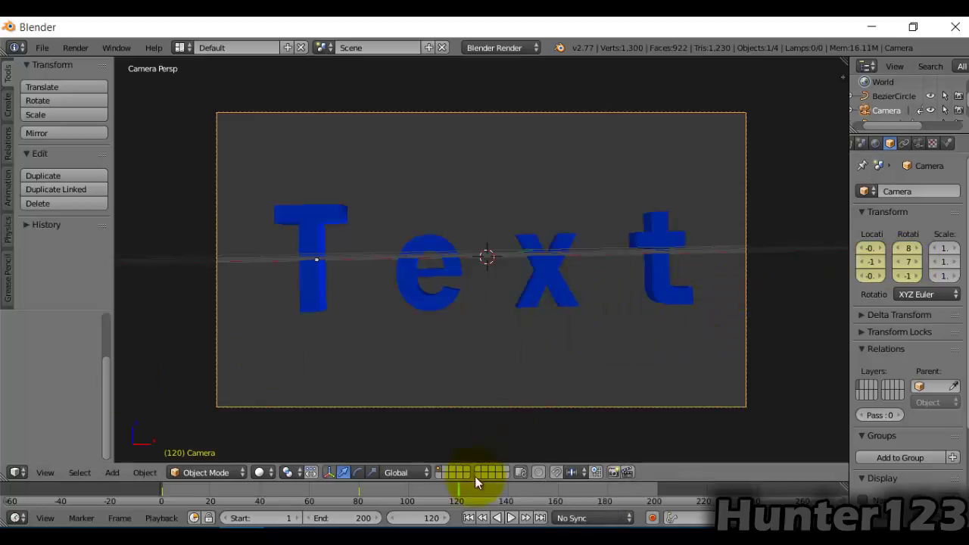
Step: Play the animation from the first frame to review the camera spin
click(469, 518)
click(511, 518)
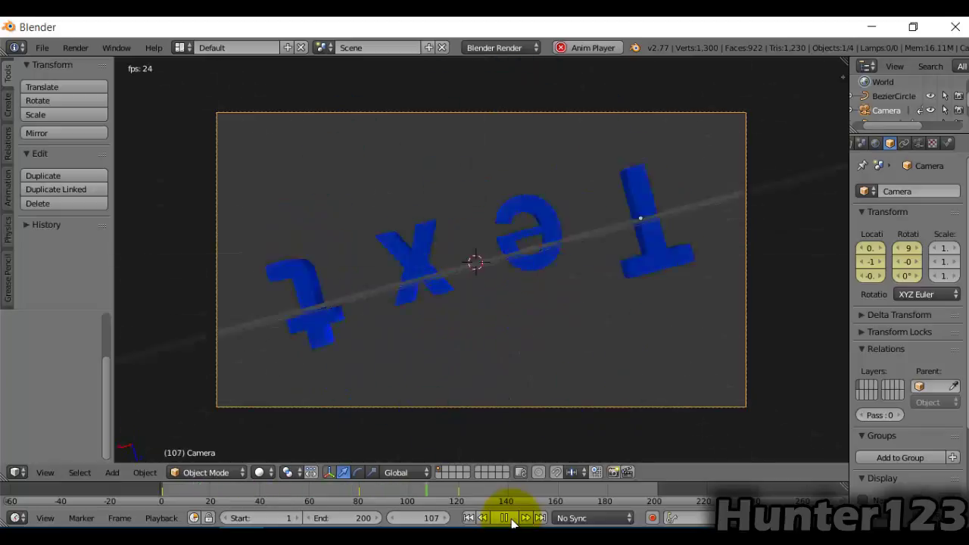
Step: Replay the animation from the first frame to review the camera spin, and stop it just past frame 120
click(506, 518)
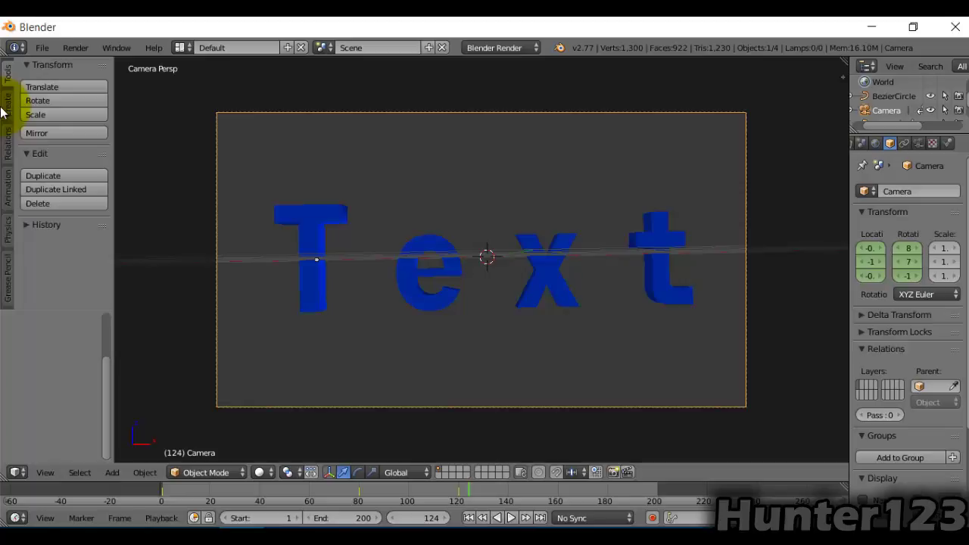
click(468, 517)
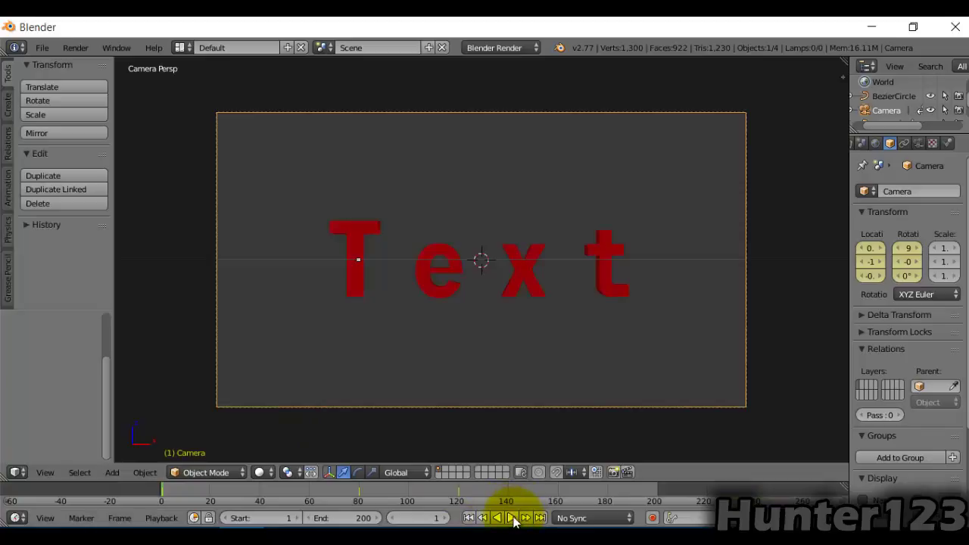
click(512, 518)
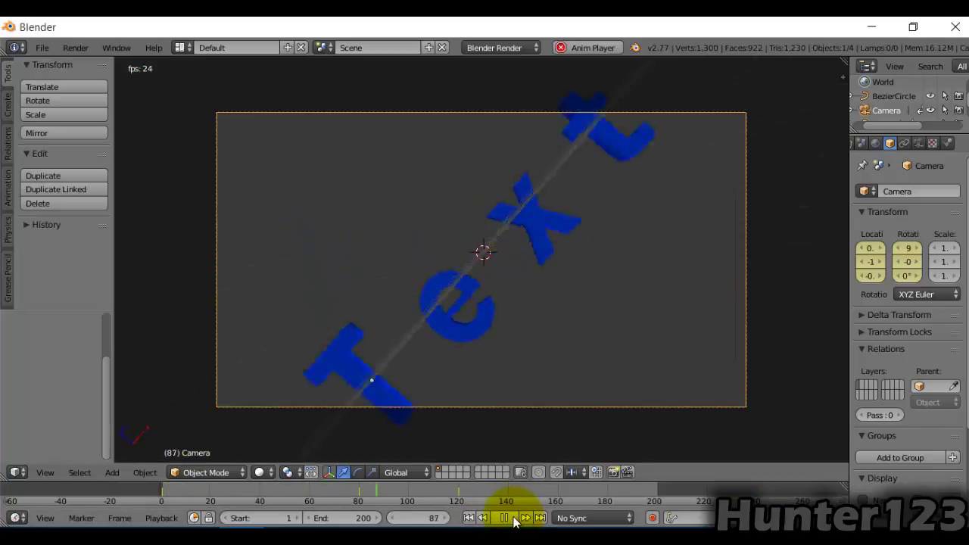
click(504, 518)
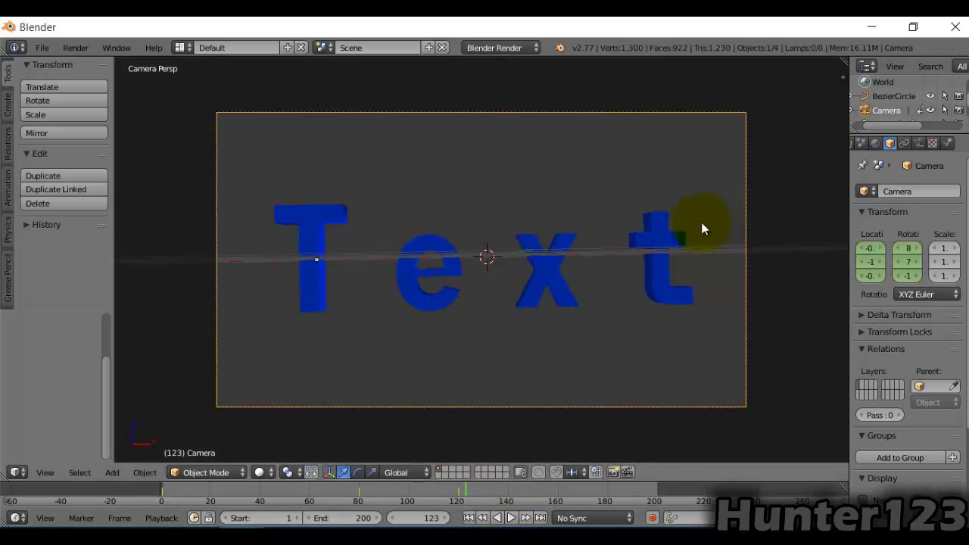
Step: Inspect the camera's placement around the text, return to the camera view, and replay the animation from frame 0
middle_drag(715, 336, 512, 257)
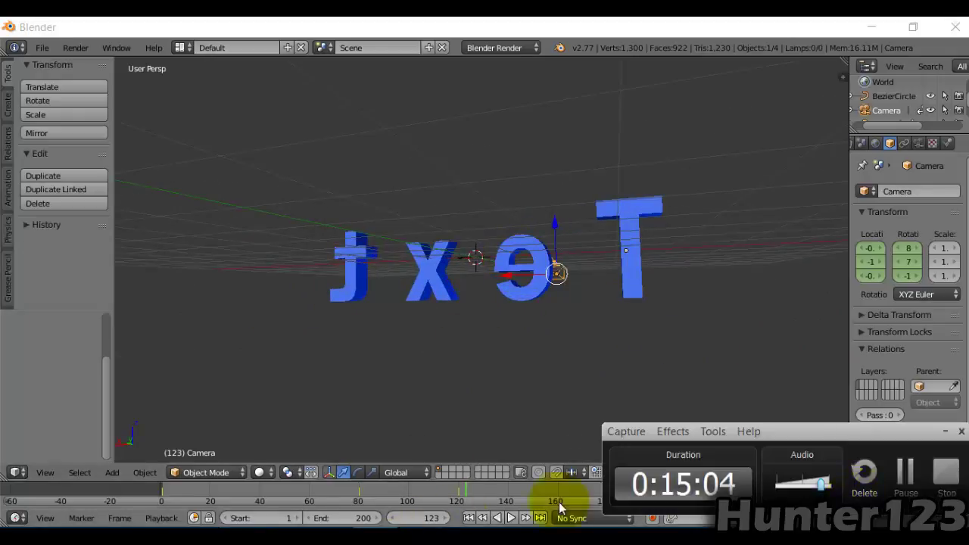
click(945, 467)
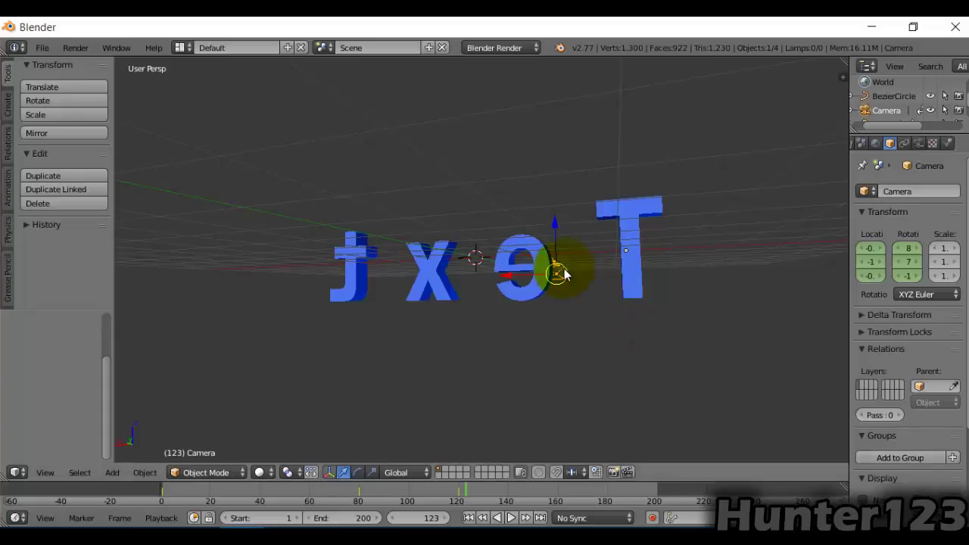
middle_drag(558, 270, 524, 294)
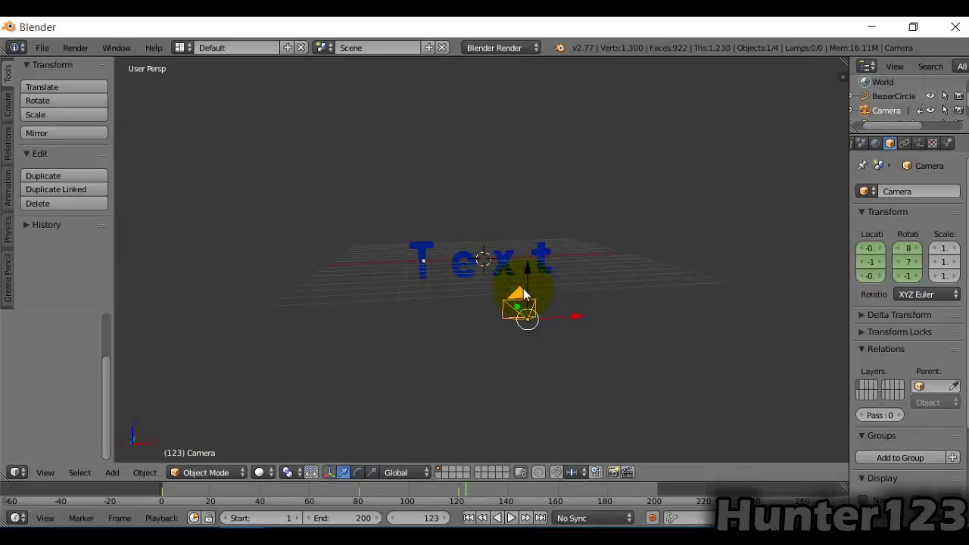
key(KP_0)
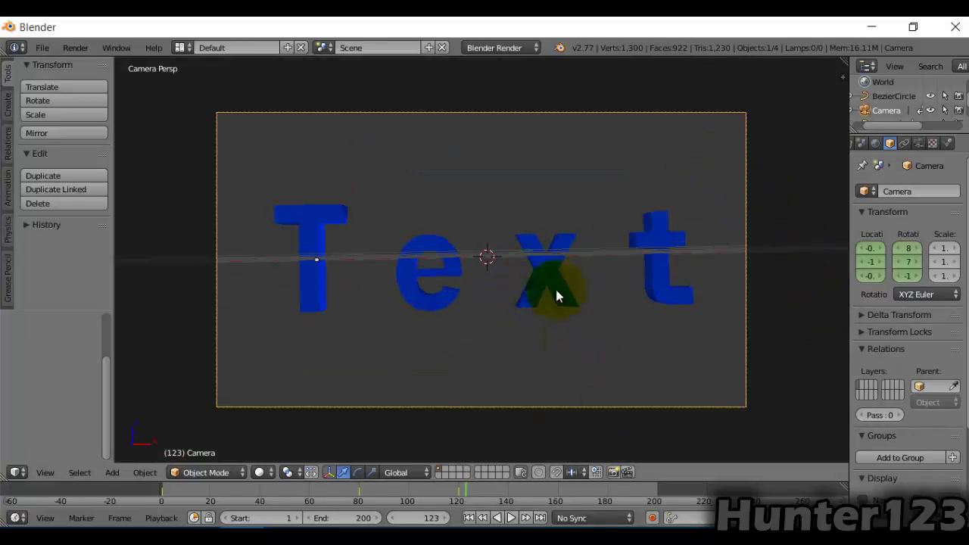
drag(464, 491, 85, 495)
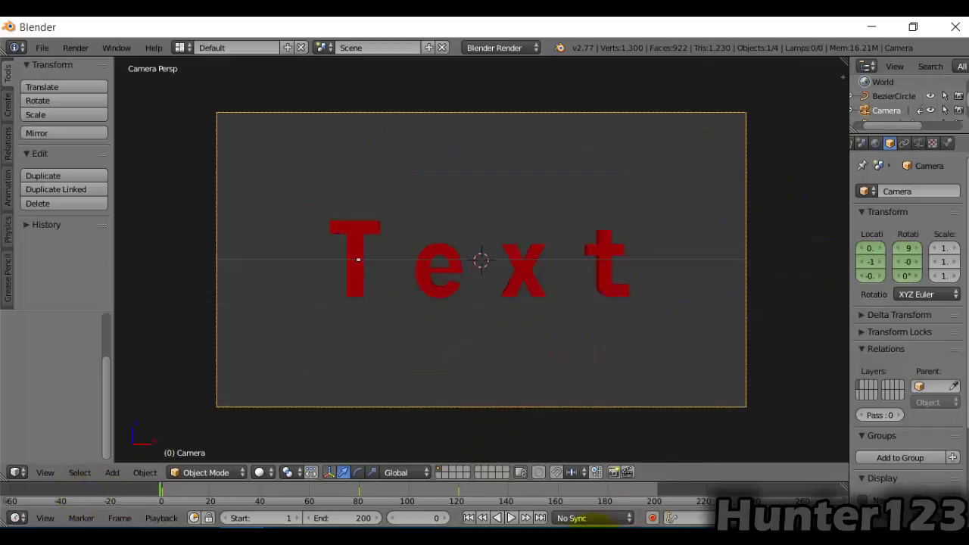
click(510, 518)
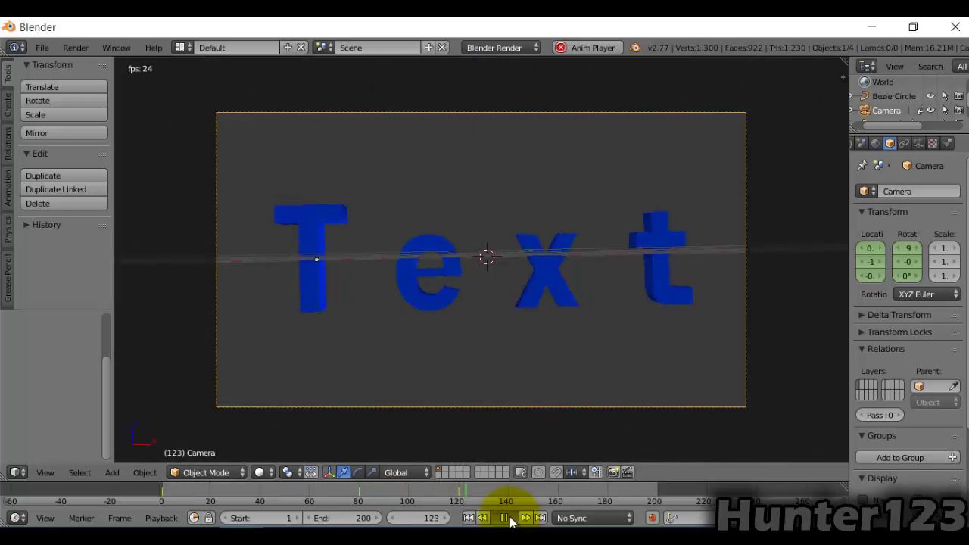
click(510, 519)
Step: Select the text, show its material settings, and keyframe its blue diffuse color on frame 127
right_click(659, 249)
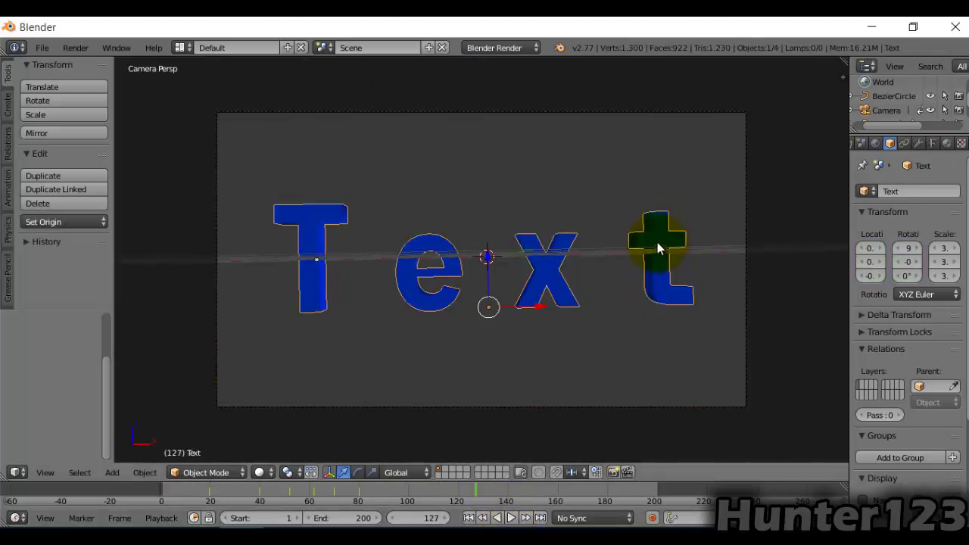
click(942, 144)
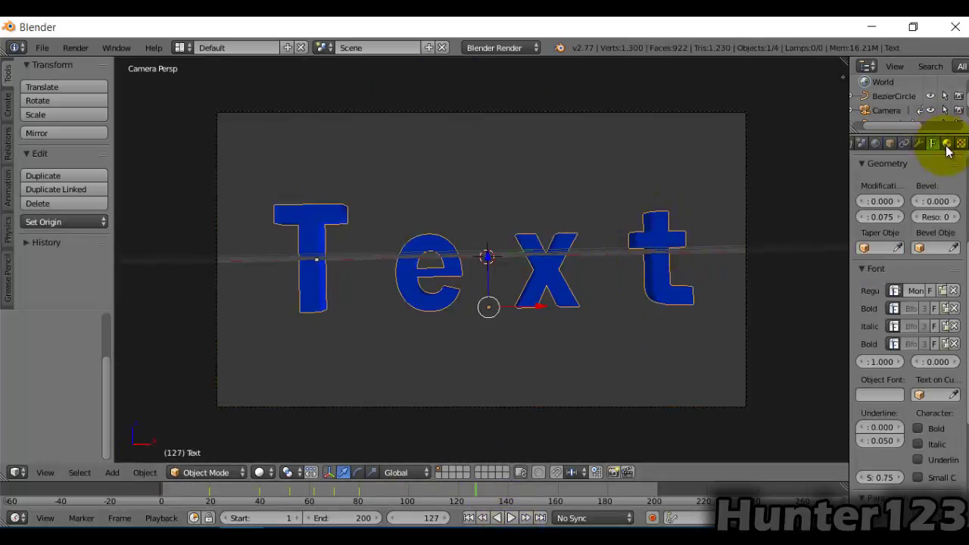
click(947, 144)
click(879, 412)
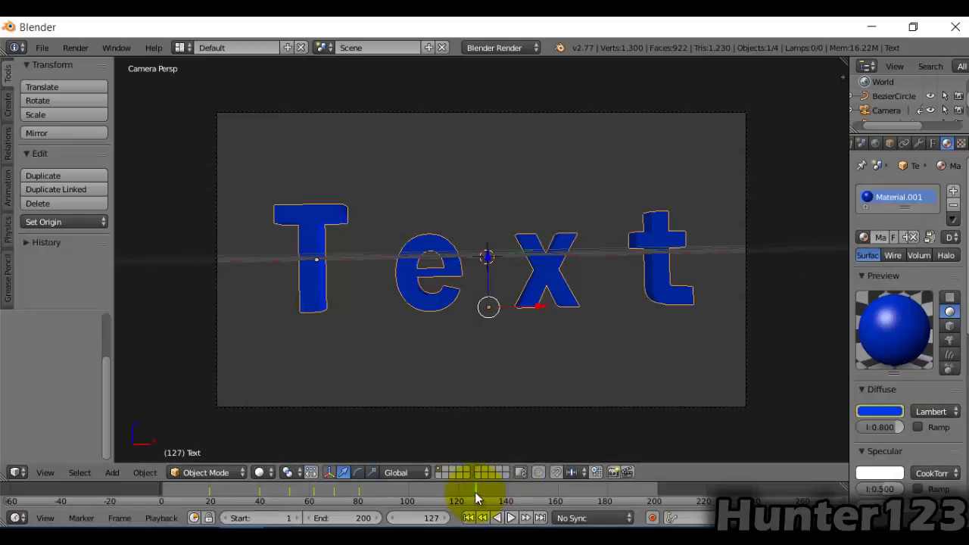
Step: Advance to frame 150, set the text's diffuse color to yellow E7D400, and insert a keyframe for it
key(alt+a)
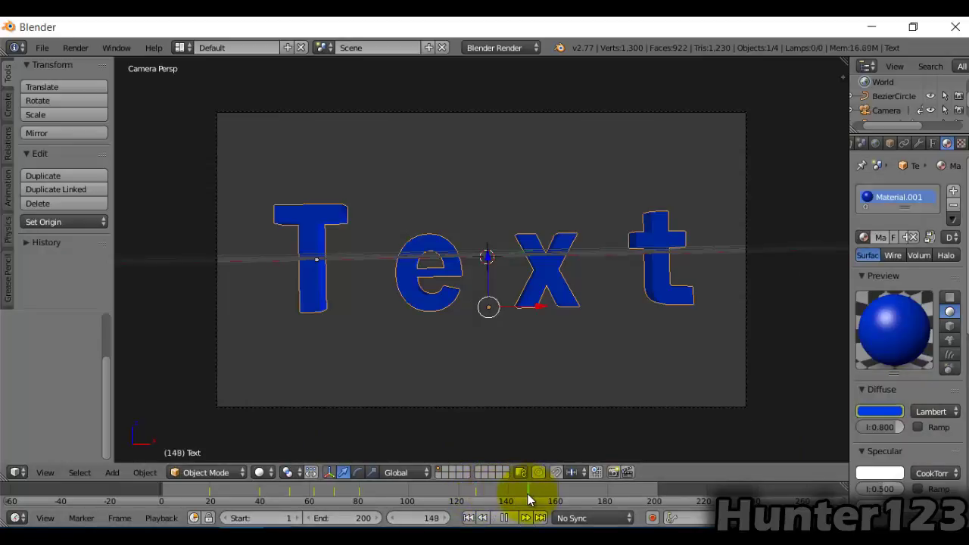
key(alt+a)
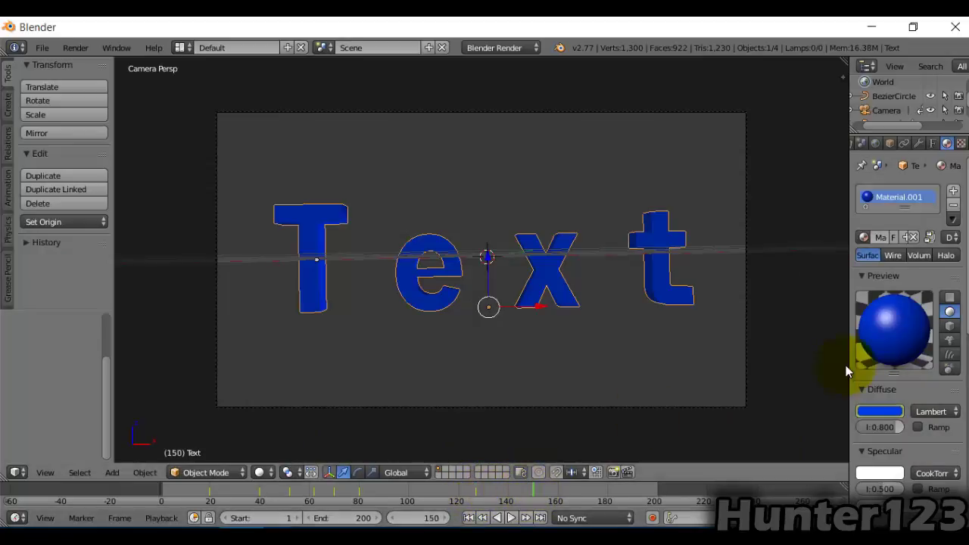
click(880, 411)
click(785, 303)
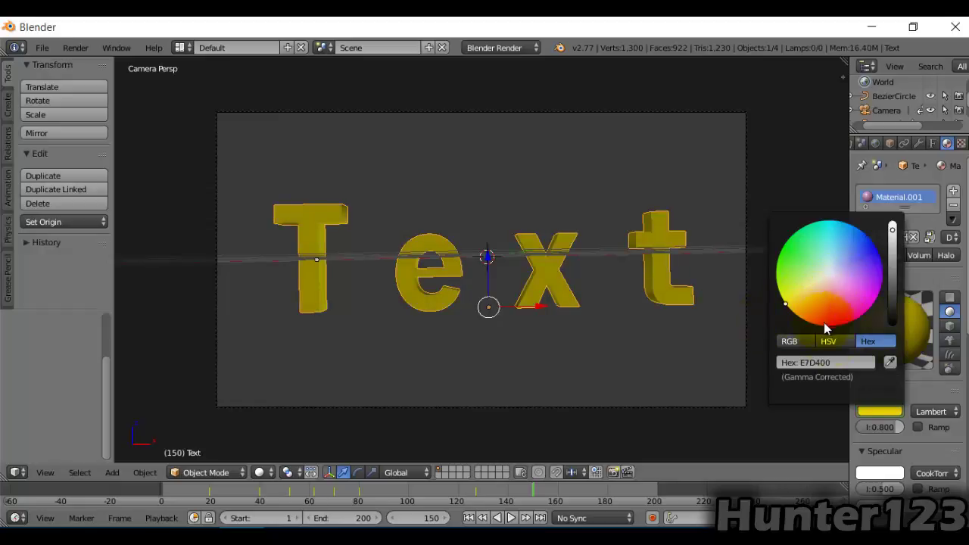
click(832, 363)
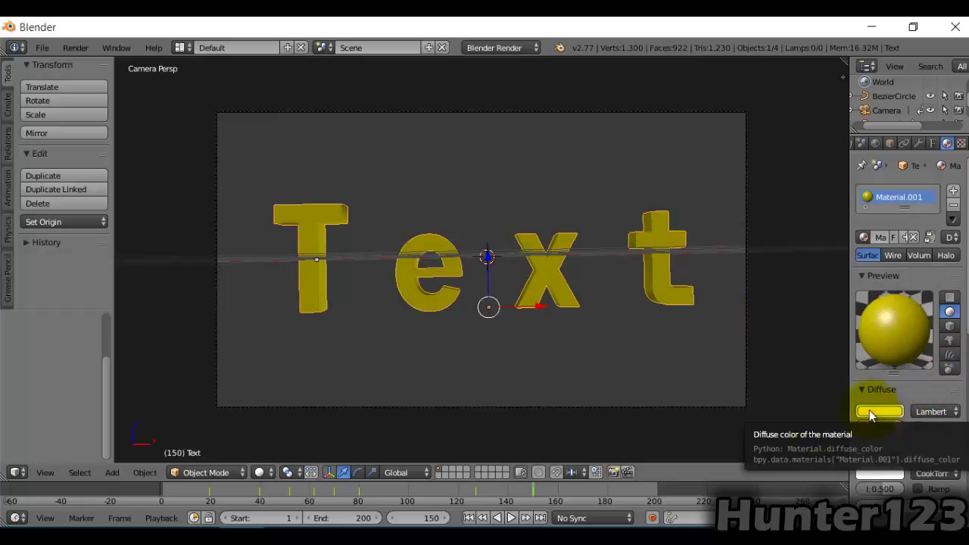
Step: Keyframe the yellow diffuse color again on frame 152, and keyframe a green diffuse color on frame 160
drag(532, 490, 537, 492)
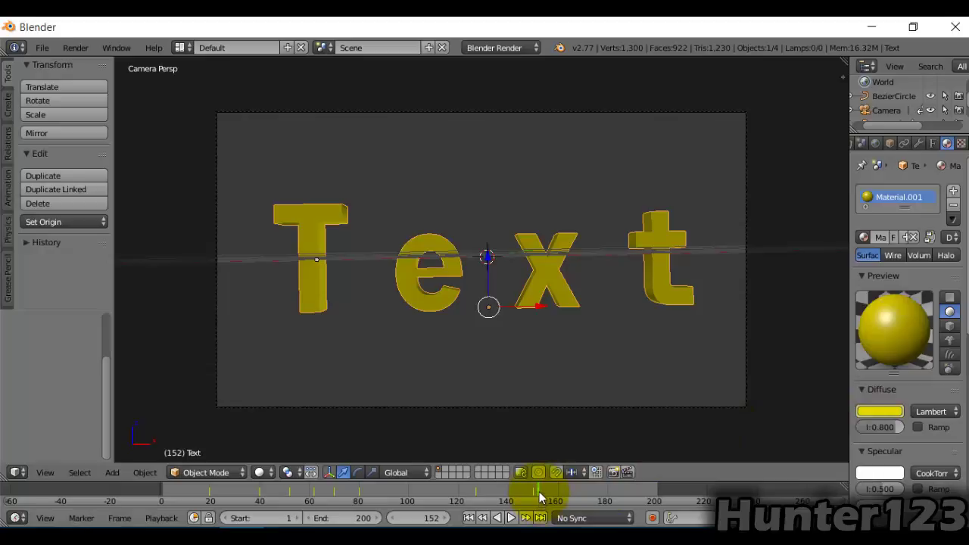
drag(539, 491, 557, 489)
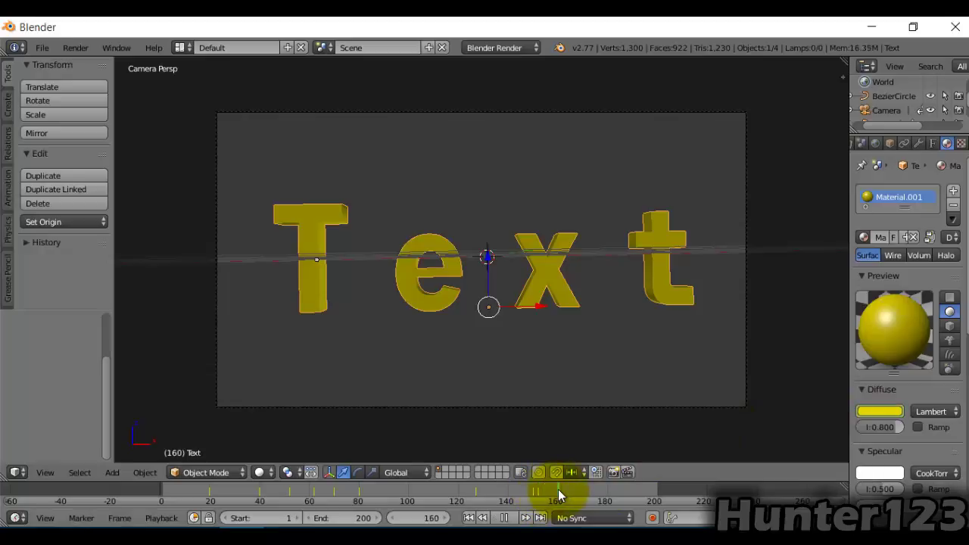
click(873, 415)
click(775, 253)
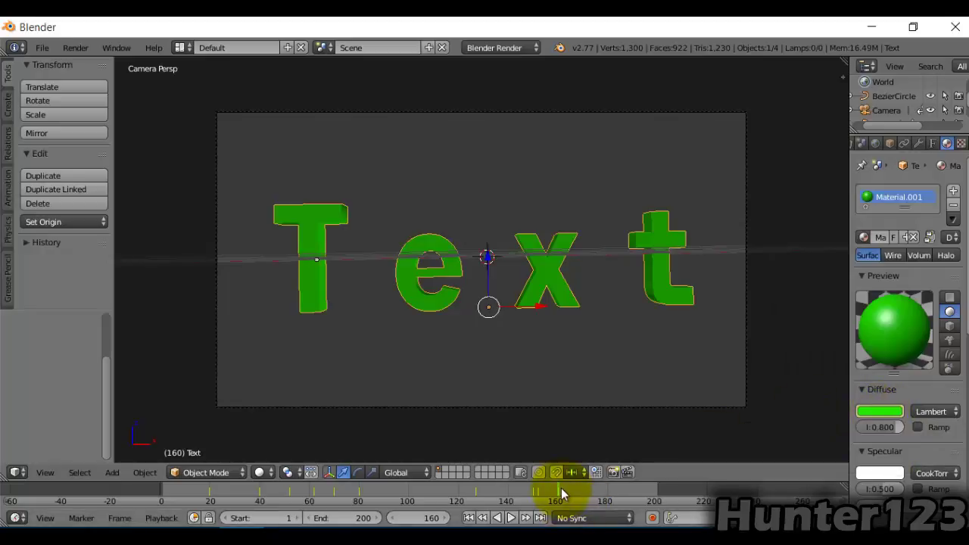
Step: Keyframe the green diffuse color again on frame 163, and keyframe the light blue 008AE7 on frame 180
key(alt+a)
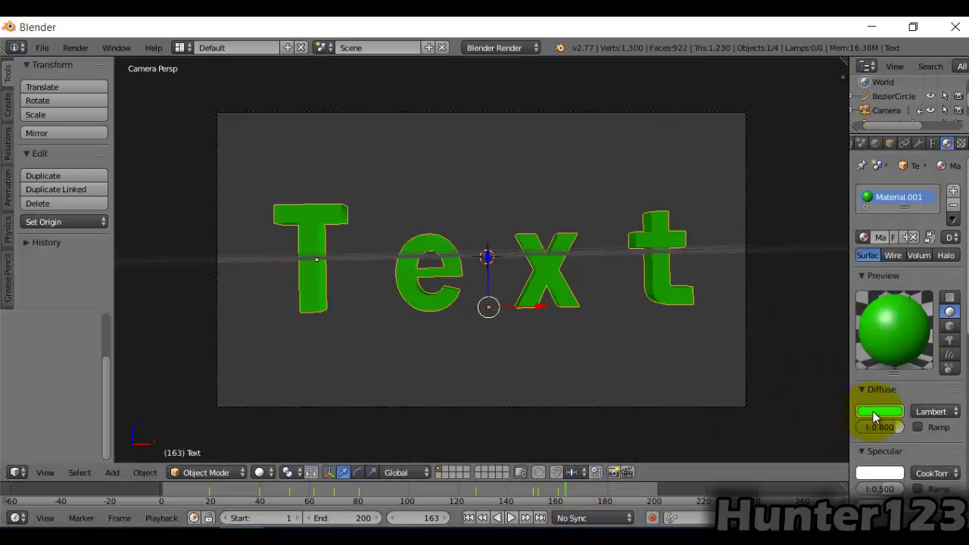
key(alt+a)
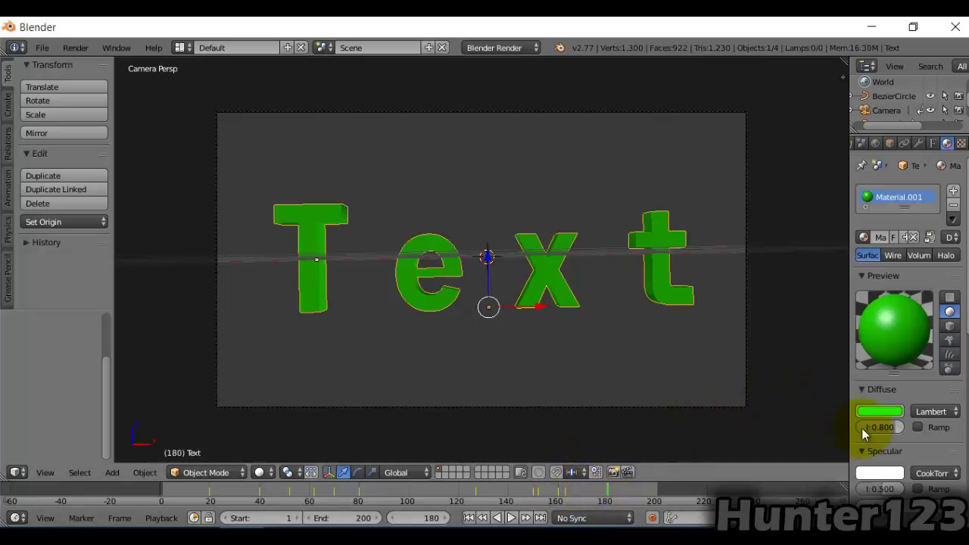
click(871, 411)
click(837, 250)
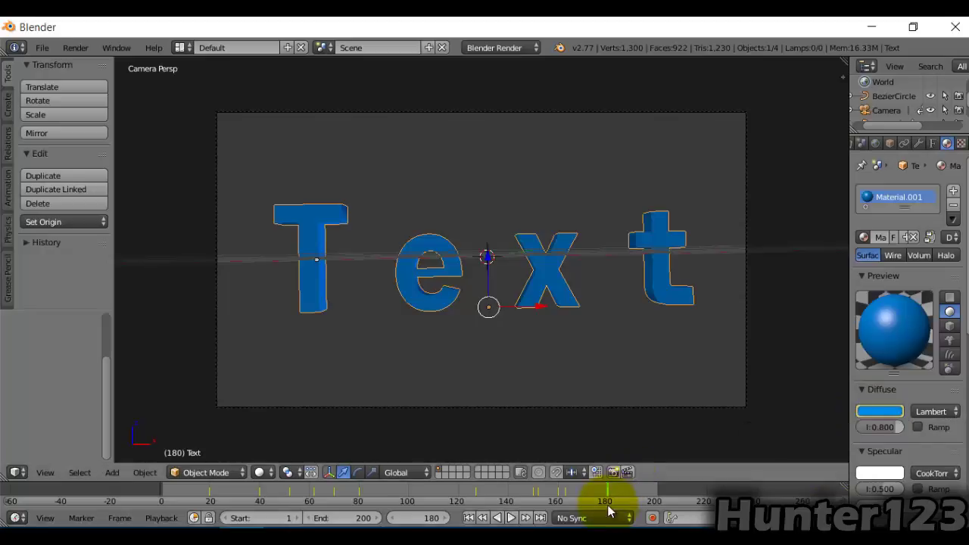
Step: Keyframe the light blue diffuse color again on frame 183, and keyframe a purple diffuse color on frame 200
drag(615, 492, 620, 486)
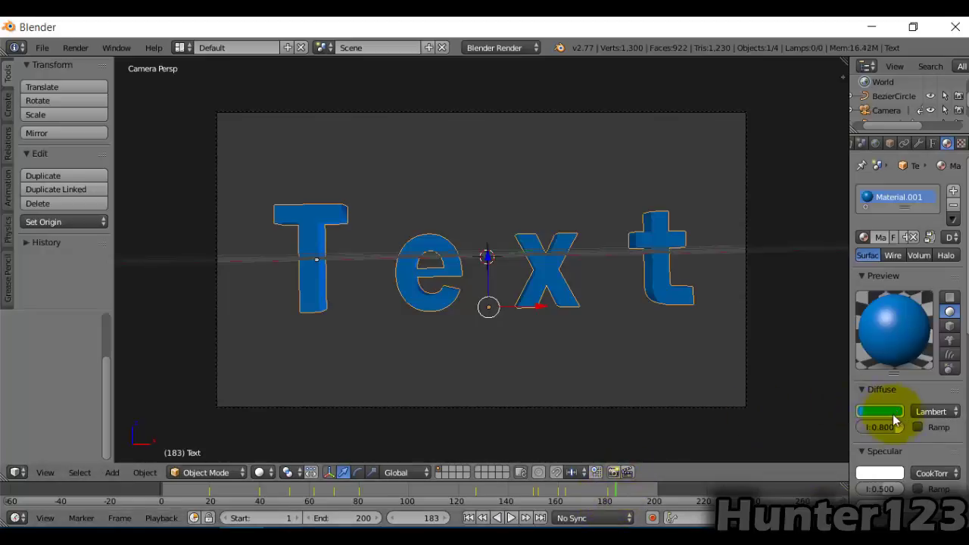
key(shift+alt+i)
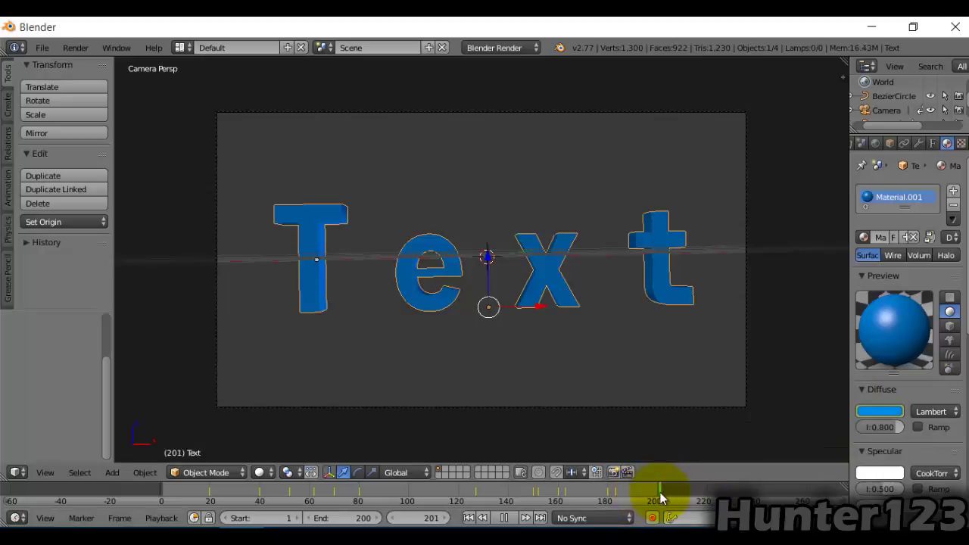
click(879, 411)
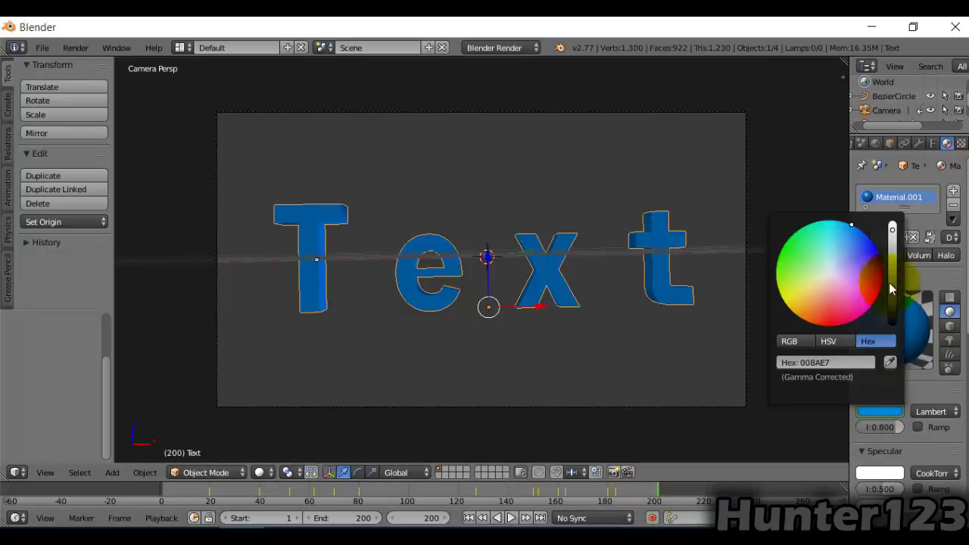
click(854, 262)
drag(859, 266, 913, 316)
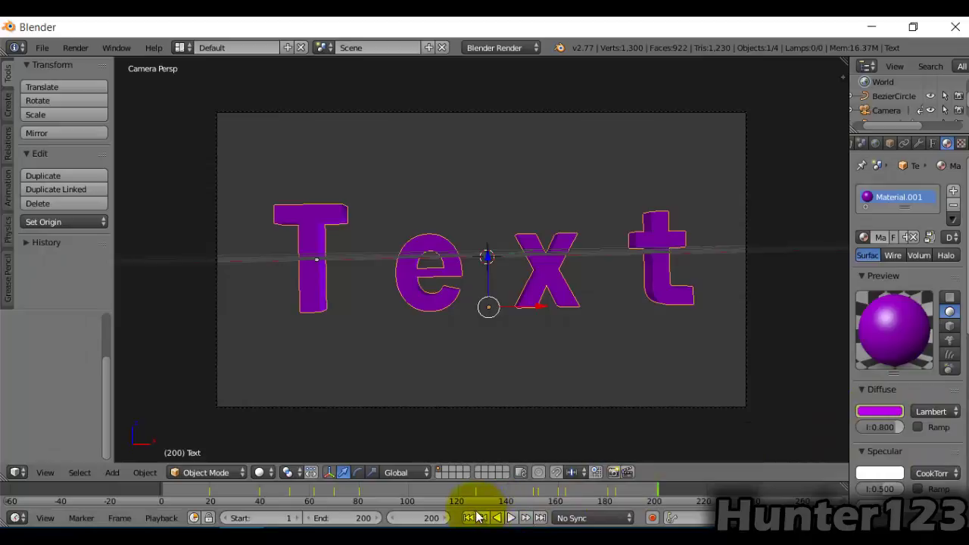
Step: Play the animation to review the text's color changes, return to frame 1, and select the camera
click(507, 517)
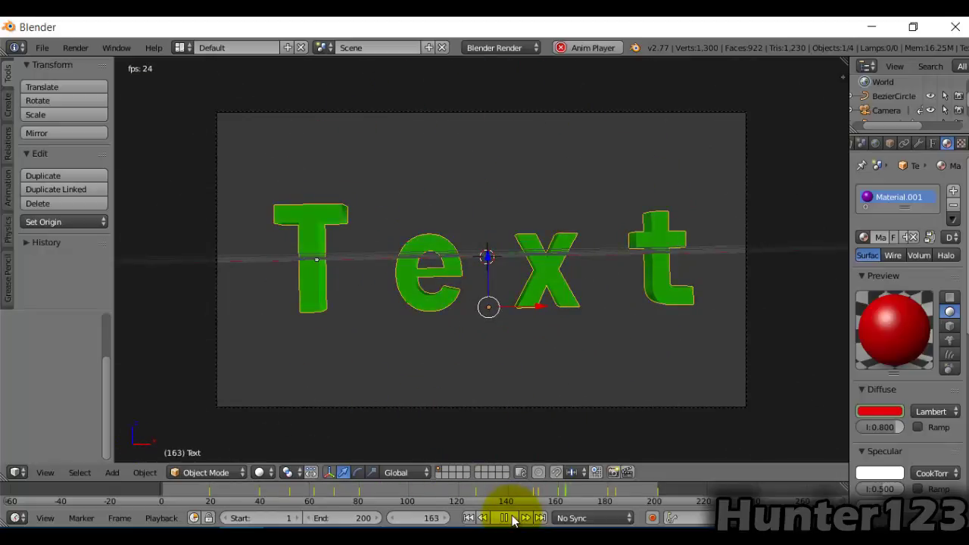
click(504, 518)
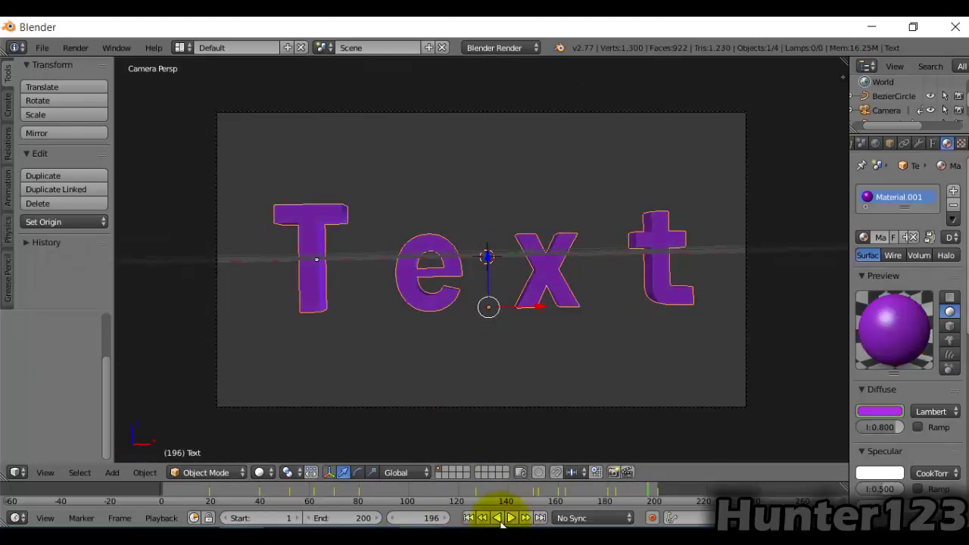
click(511, 518)
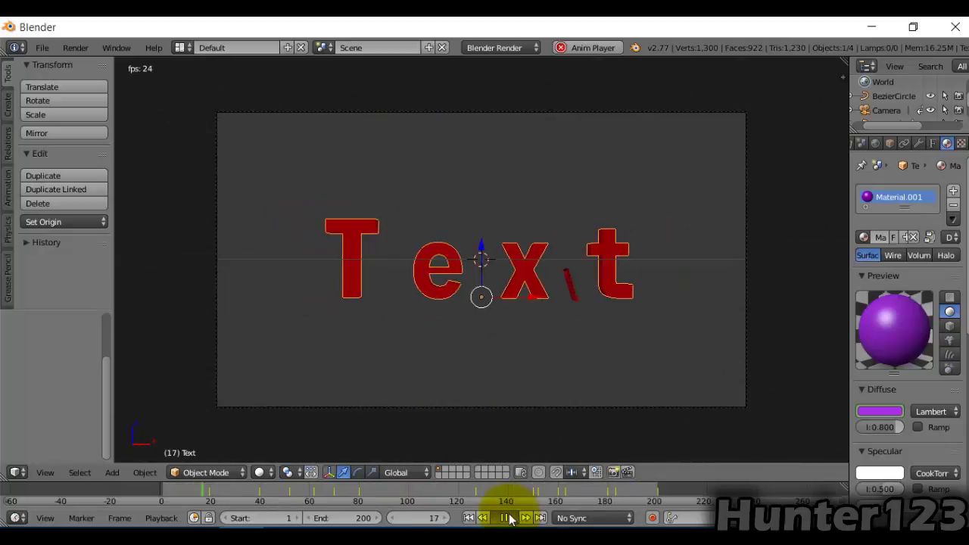
click(504, 518)
click(901, 477)
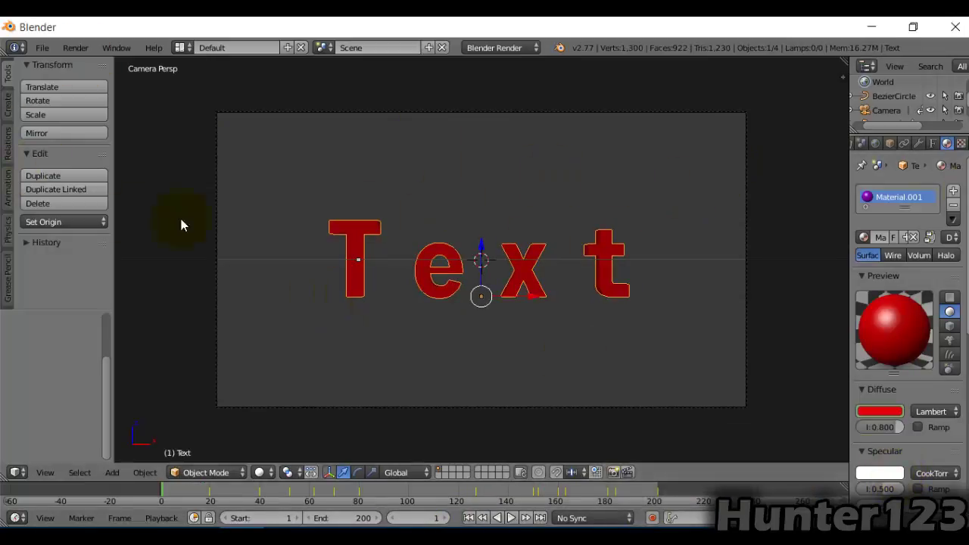
right_click(744, 245)
click(44, 48)
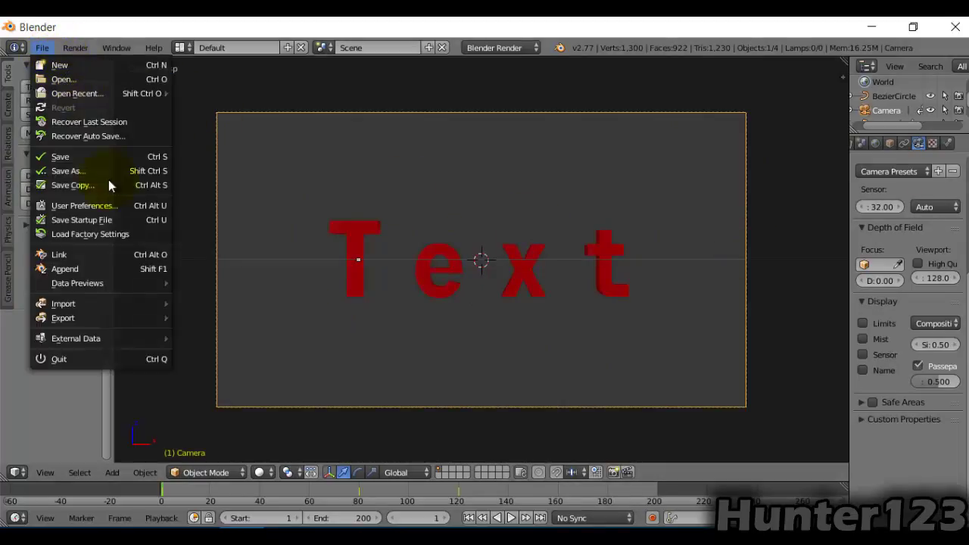
click(103, 172)
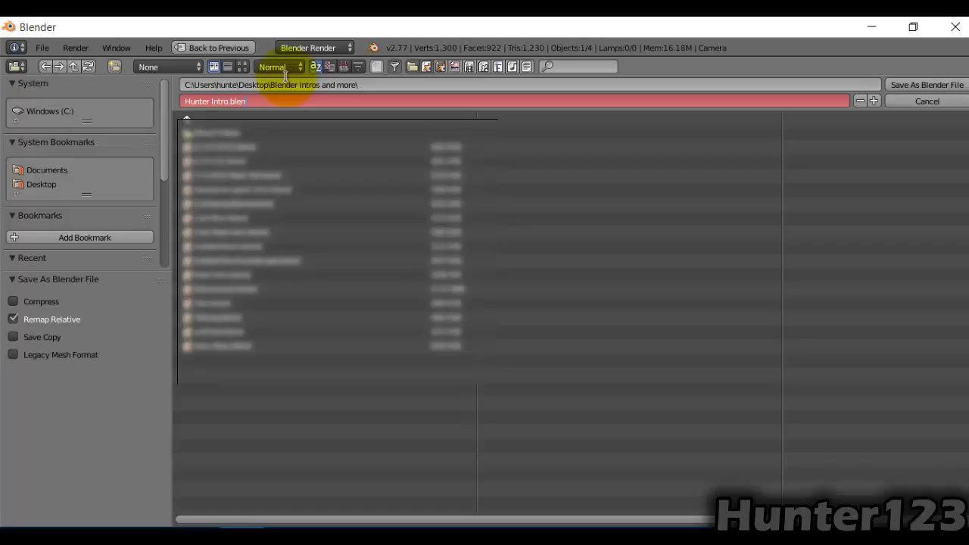
key(Escape)
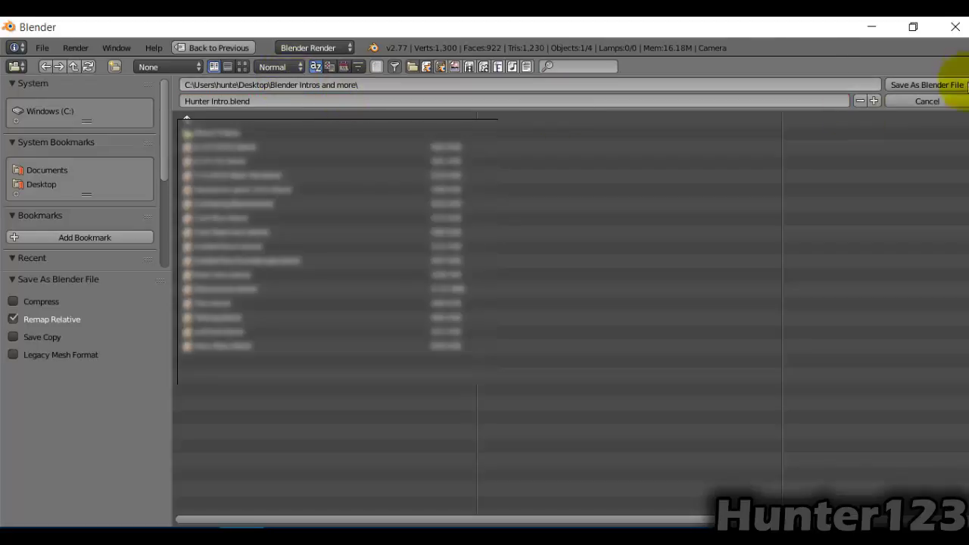
click(917, 101)
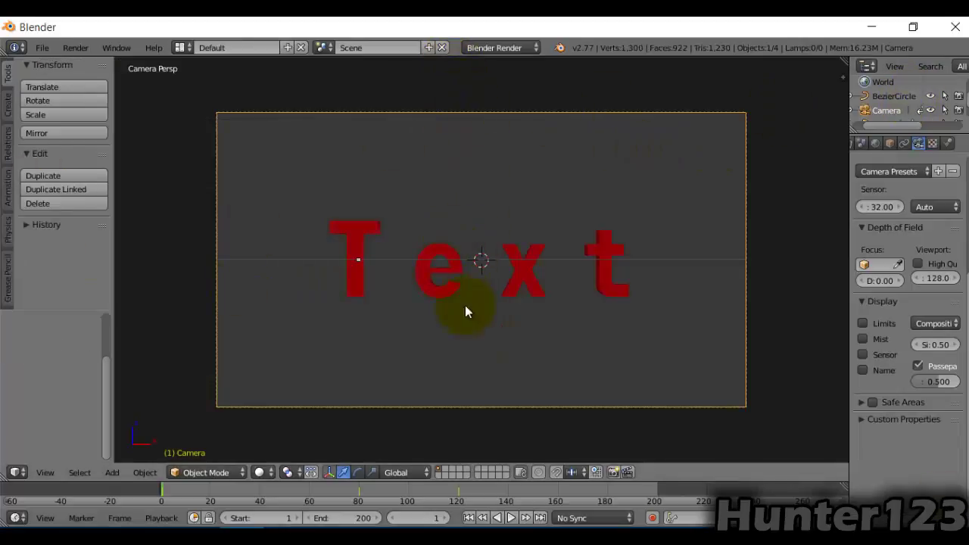
Step: Switch the render engine to Cycles Render, check the render settings, and start rendering the animation
click(498, 47)
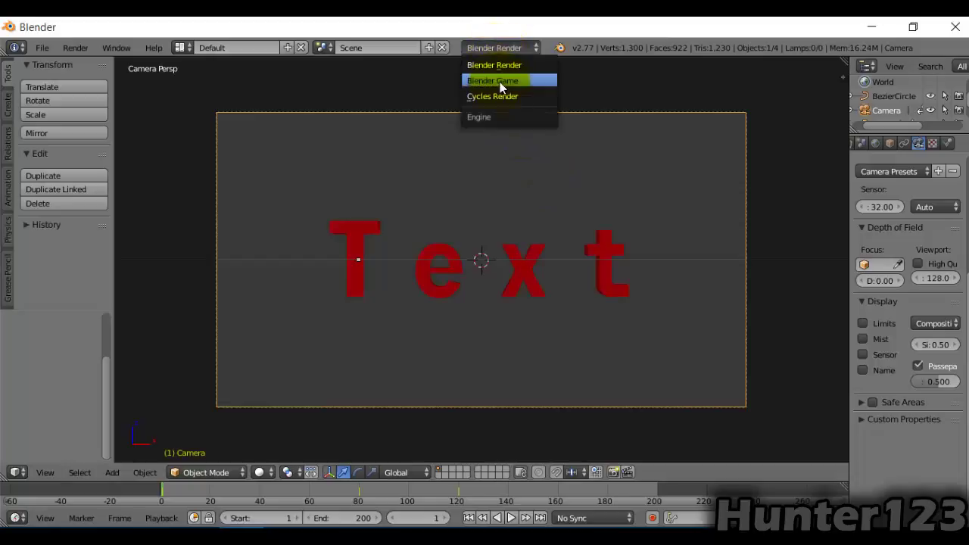
click(497, 97)
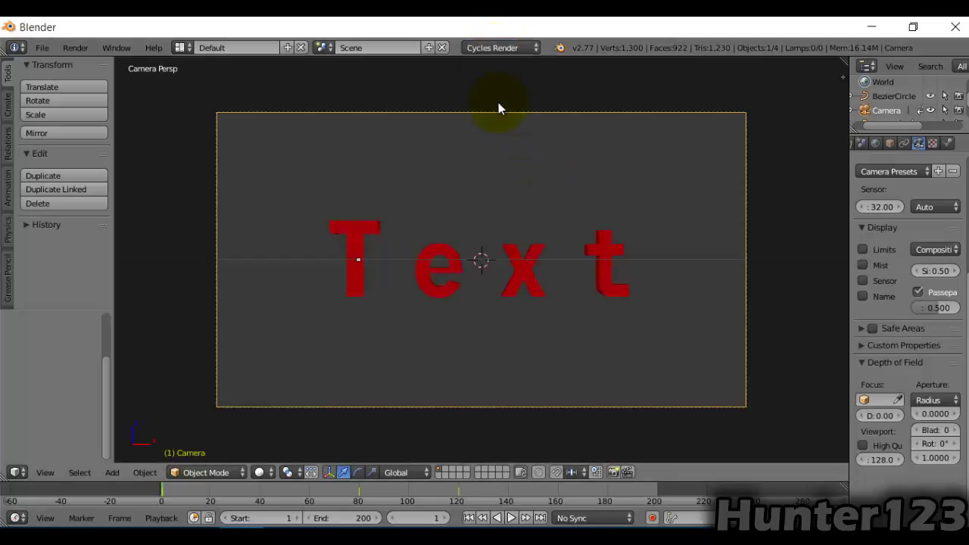
click(889, 143)
scroll(890, 386, down, 5)
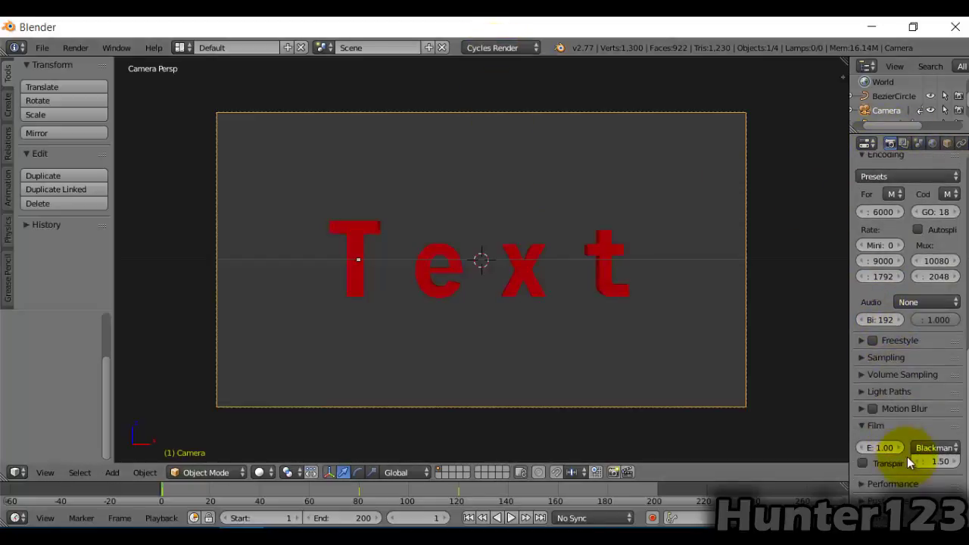
scroll(906, 456, up, 5)
scroll(906, 313, up, 8)
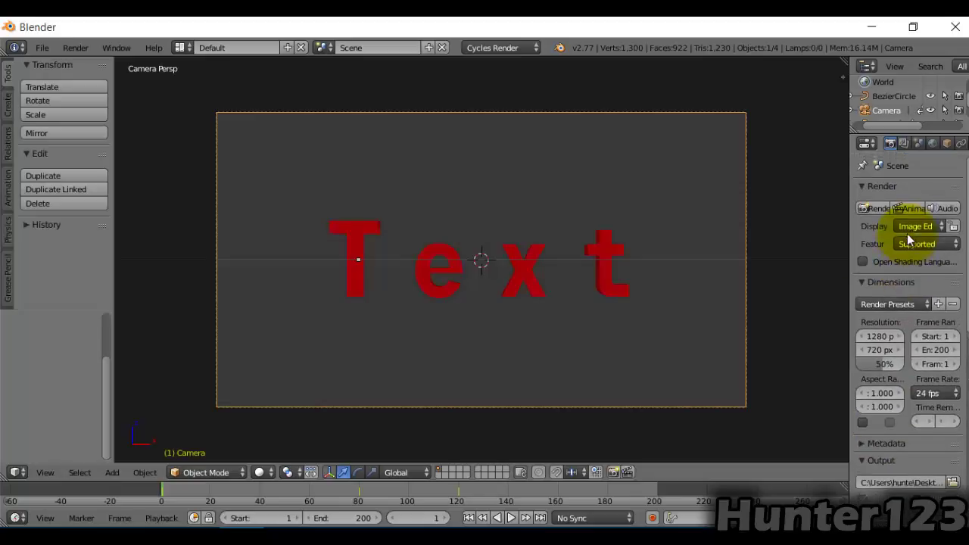
click(74, 47)
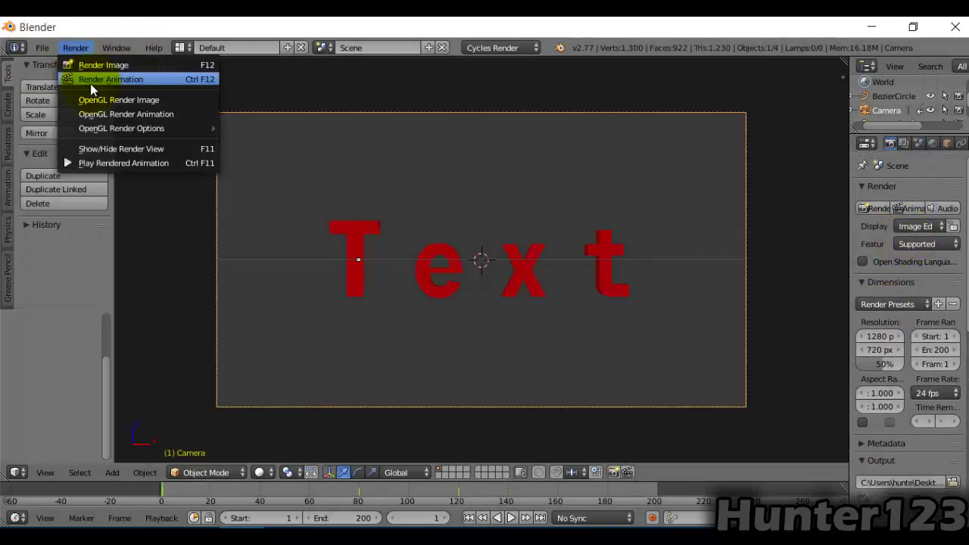
click(90, 84)
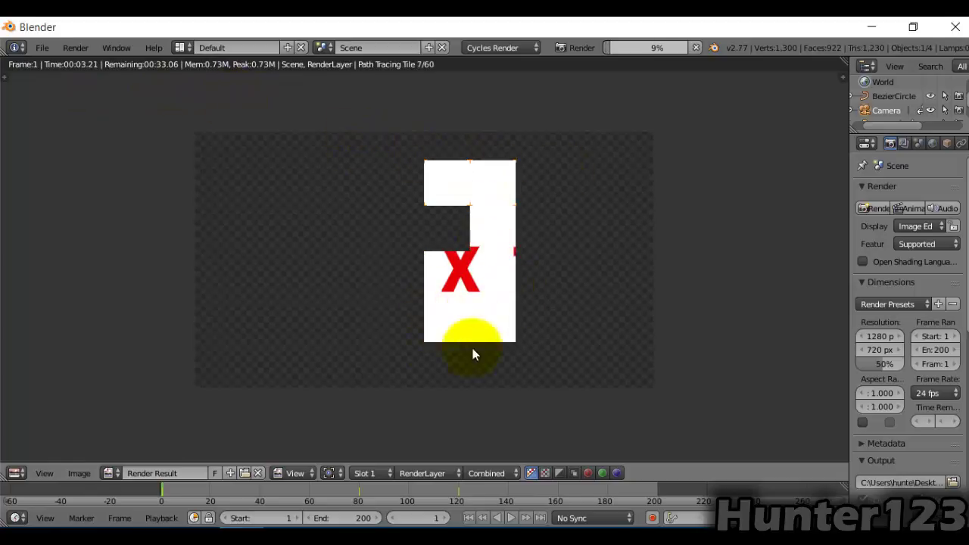
click(932, 143)
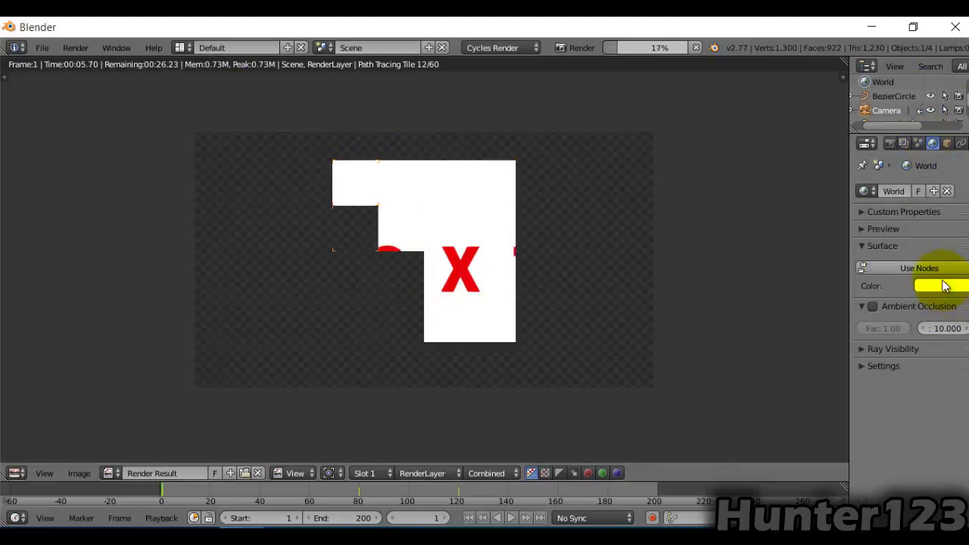
click(891, 144)
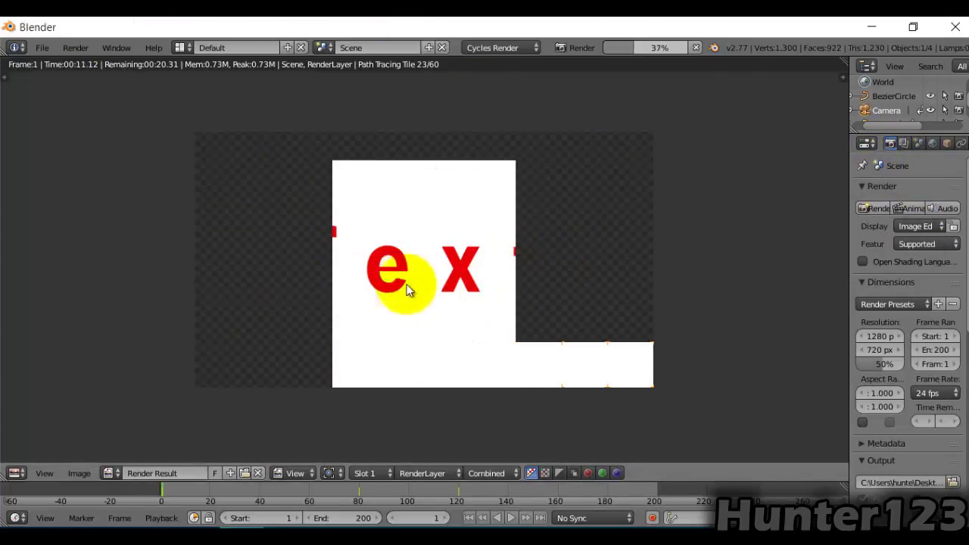
click(493, 49)
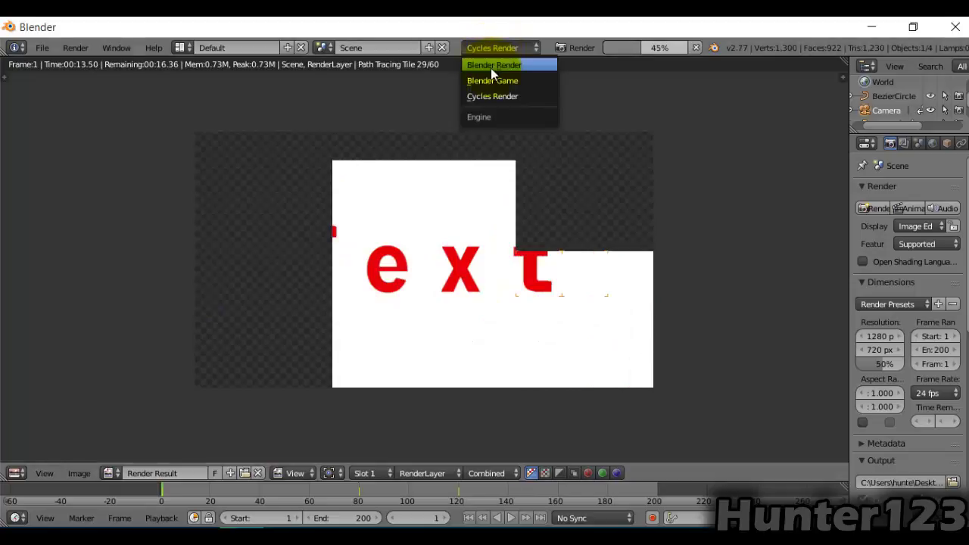
click(502, 47)
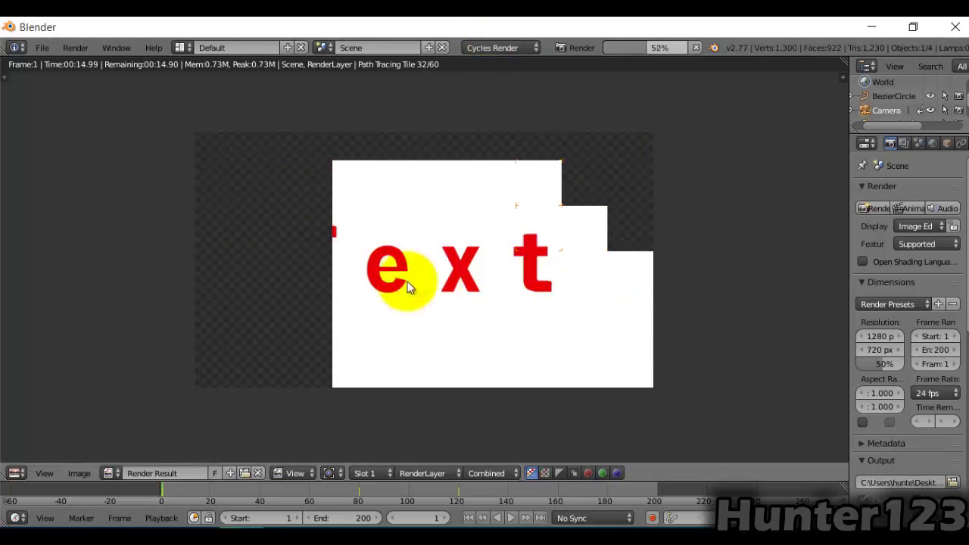